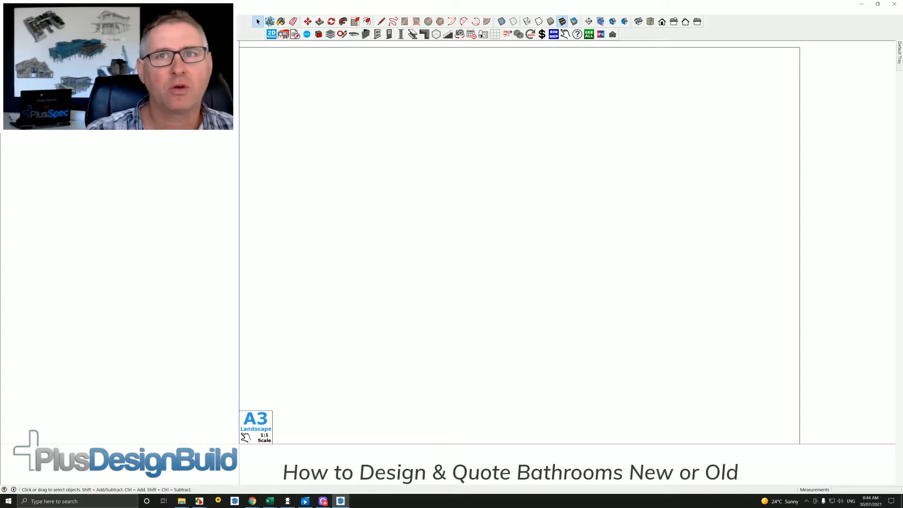
Place the hand-drawn floor plan image in the model and import the DWG floor plan with materials, using Model Units.
left_click_drag(901, 81, 514, 250)
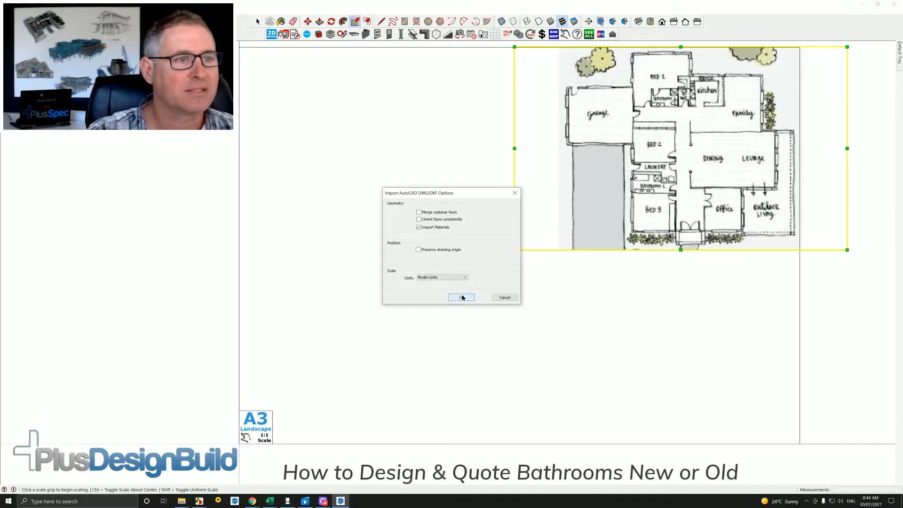
left_click(461, 298)
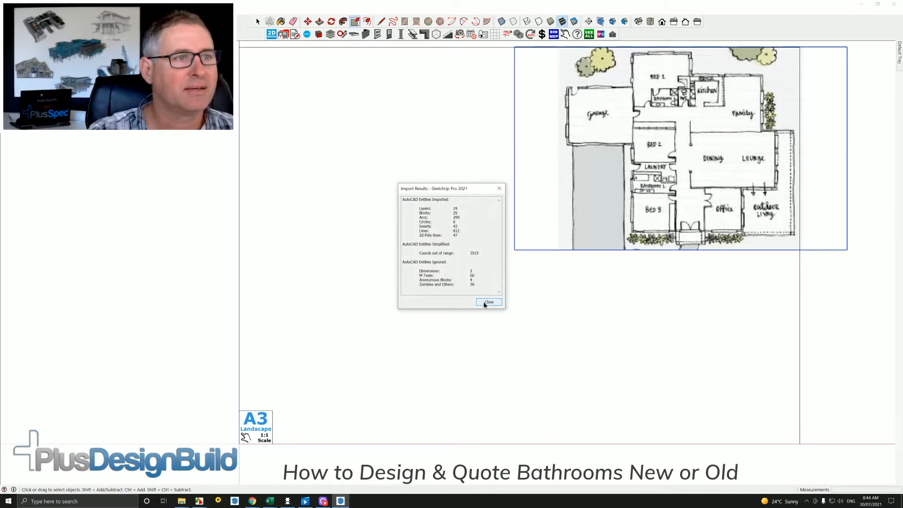
left_click(488, 302)
scroll(470, 319, "down", 2)
scroll(433, 337, "down", 1)
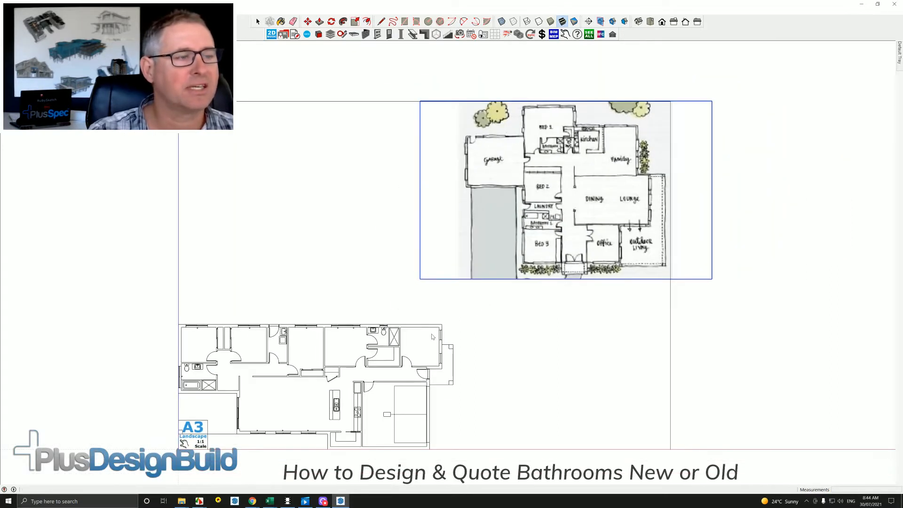
middle_click_drag(430, 333, 514, 300, "shift")
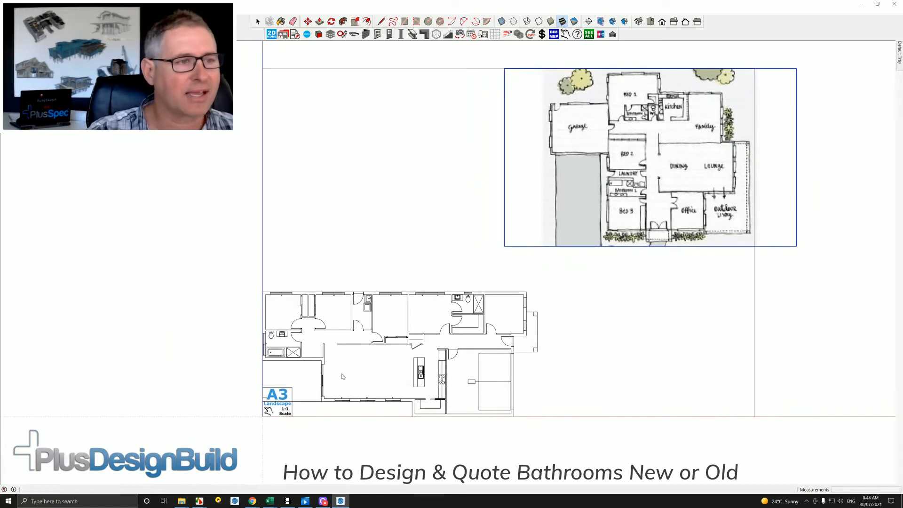
Undock the PlusDesignBuild toolbar and float it over the drawing area.
scroll(318, 382, "up", 3)
scroll(317, 382, "down", 2)
scroll(319, 382, "down", 2)
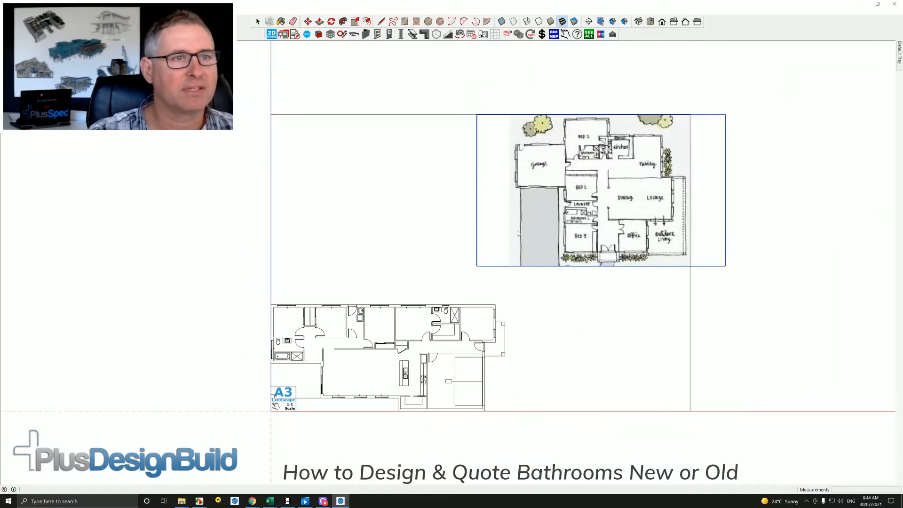
scroll(583, 218, "up", 3)
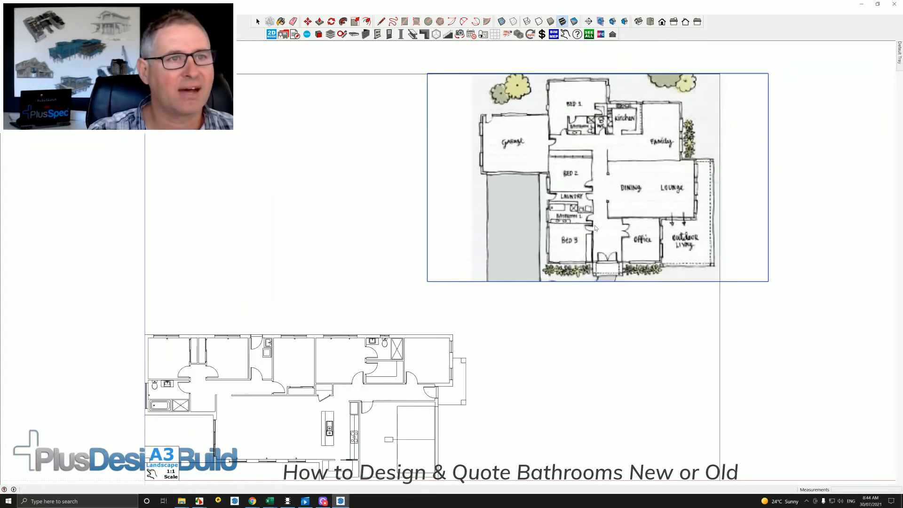
scroll(572, 215, "up", 2)
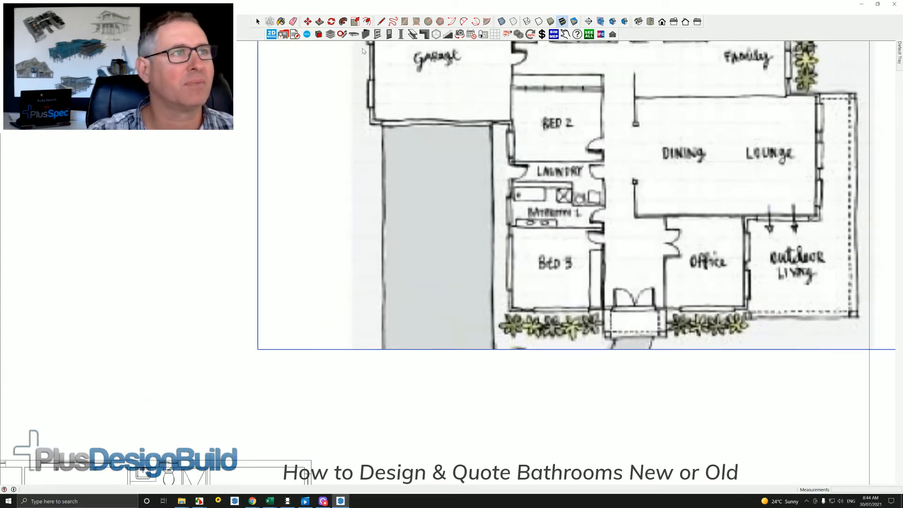
mouse_move(442, 34)
left_mouse_down()
mouse_move(416, 53)
mouse_move(479, 42)
left_mouse_up()
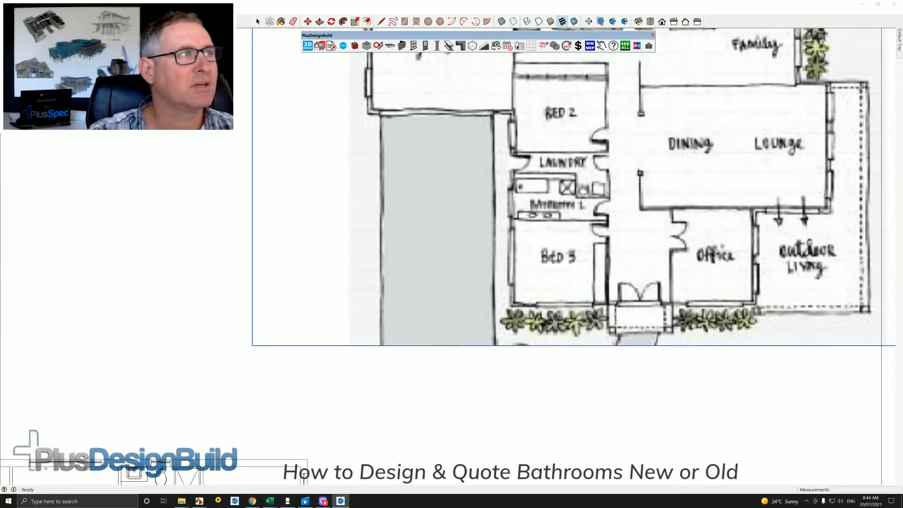
Use Plan Tools to scale the hand-drawn plan so the shower width in Bathroom 1 equals 900 mm.
left_click_drag(162, 76, 312, 77)
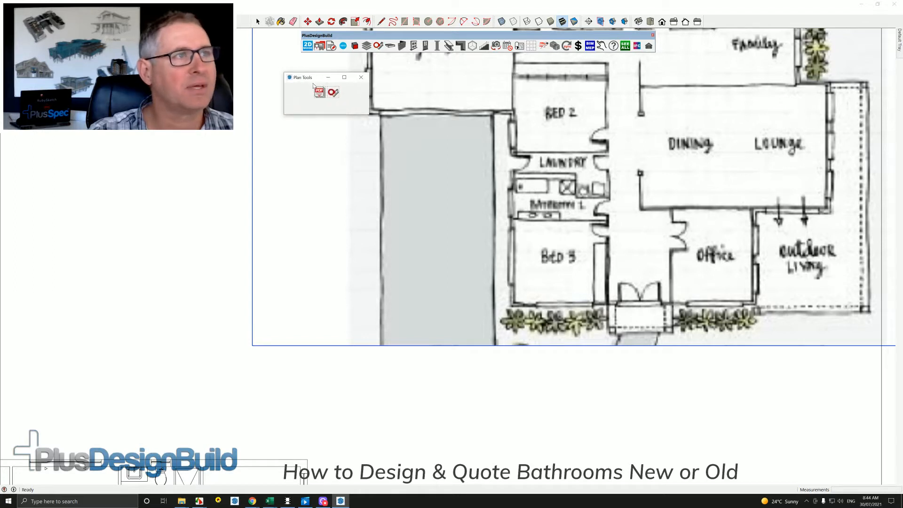
left_click(332, 94)
scroll(614, 173, "up", 5)
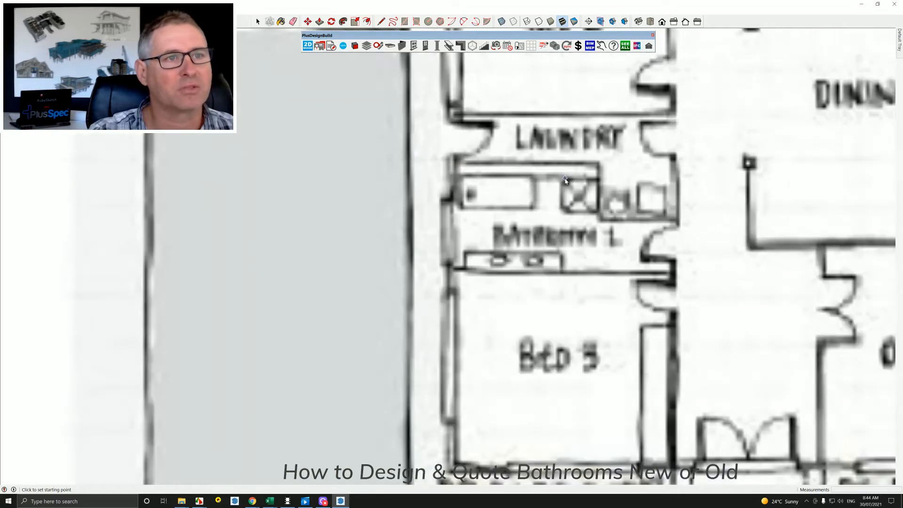
scroll(560, 178, "up", 2)
left_click(560, 179)
left_click(598, 177)
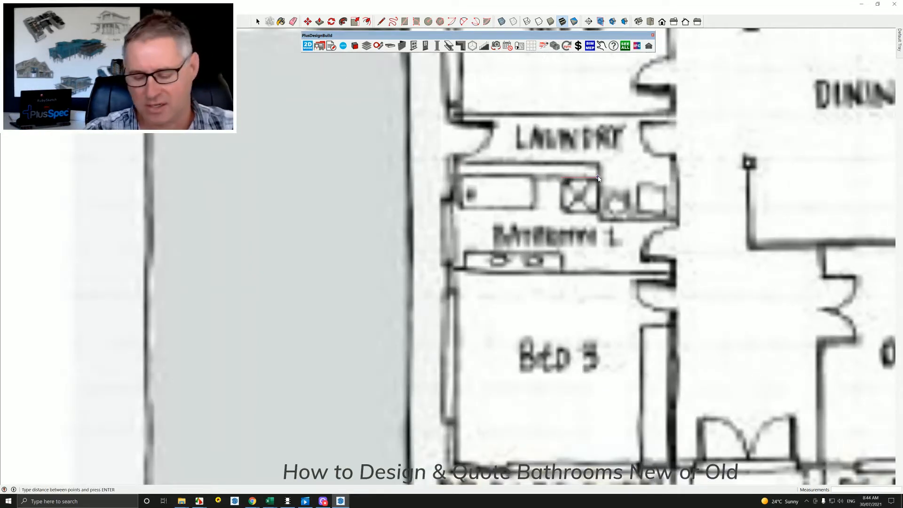
type("900")
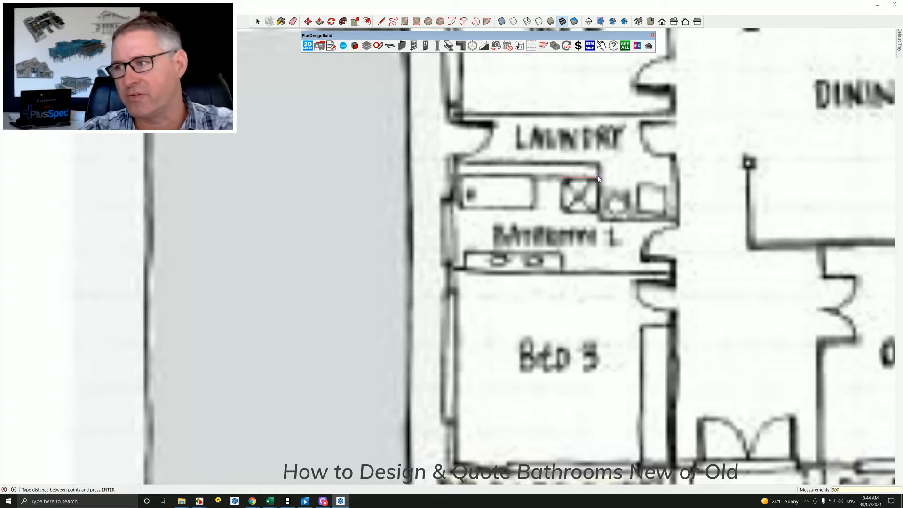
key("Return")
Open the imported DWG floor plan group for editing.
scroll(465, 253, "down", 8)
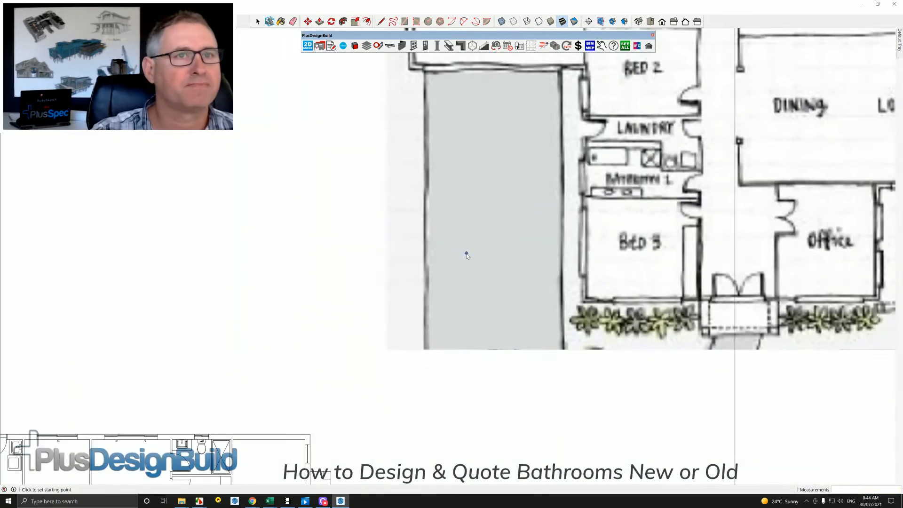
scroll(467, 255, "down", 3)
scroll(368, 335, "up", 1)
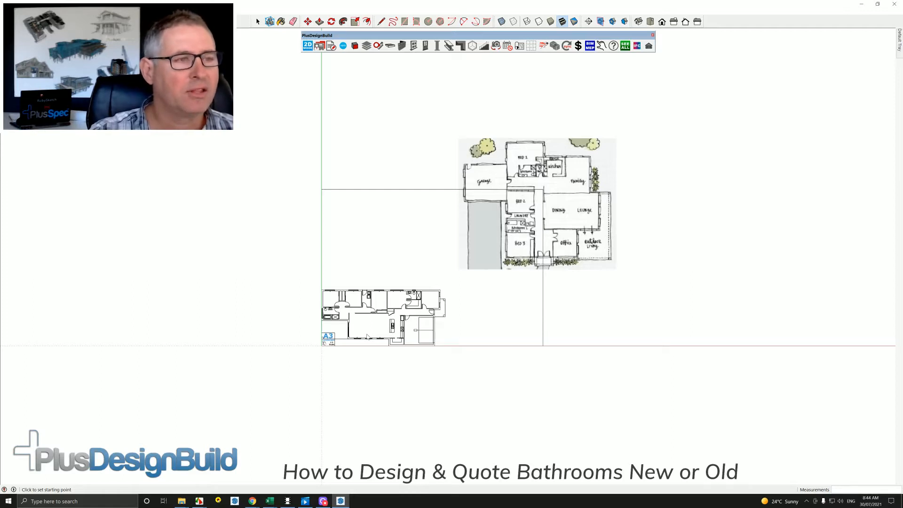
scroll(370, 324, "up", 5)
key("space")
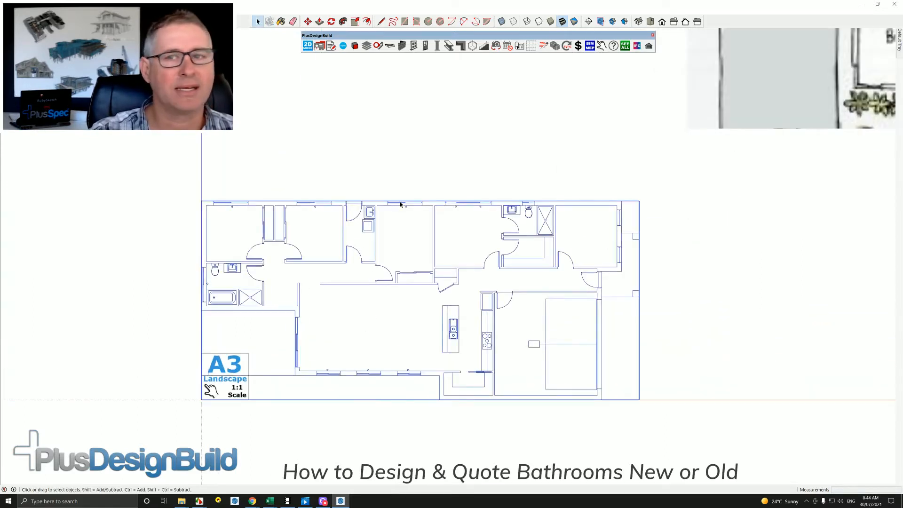
left_click(401, 204)
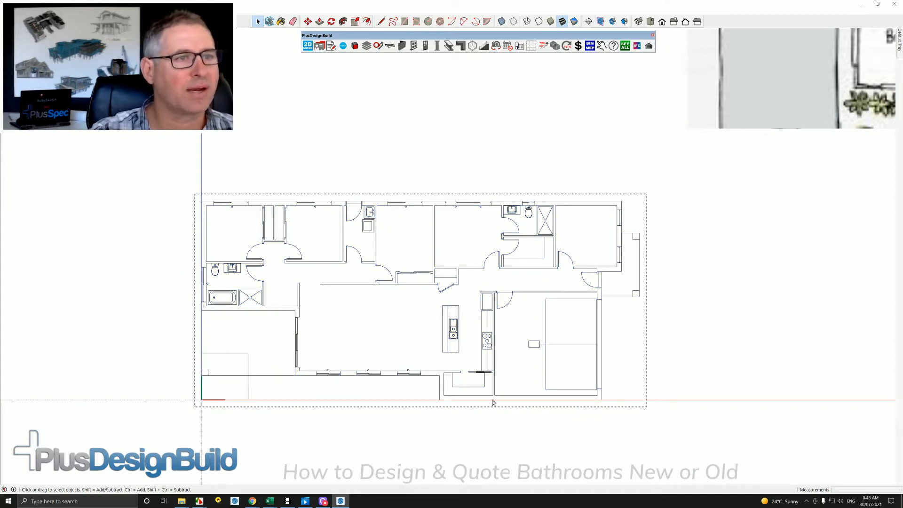
Delete the central bedrooms, kitchen, front bedroom and garage linework, keeping the ensuite and walk-in robe.
left_click(403, 197)
key("Delete")
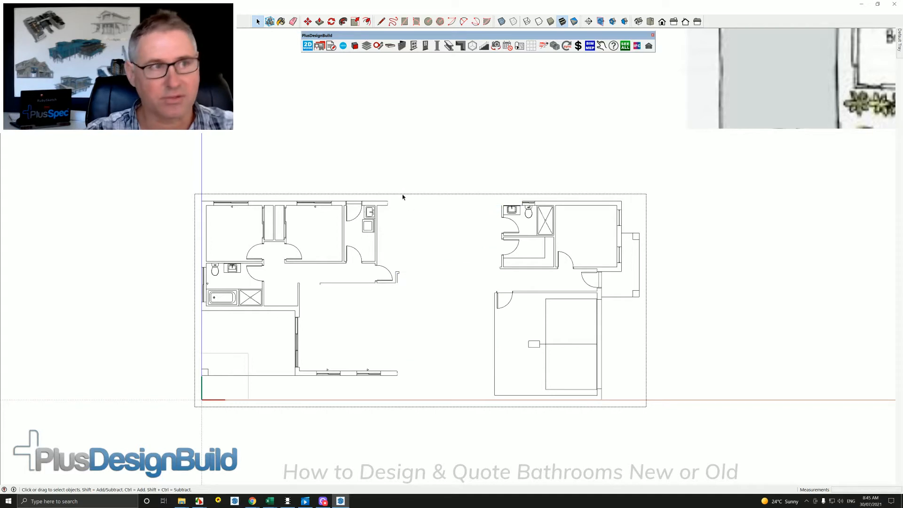
left_click(580, 191)
key("Delete")
left_click_drag(634, 417, 455, 294)
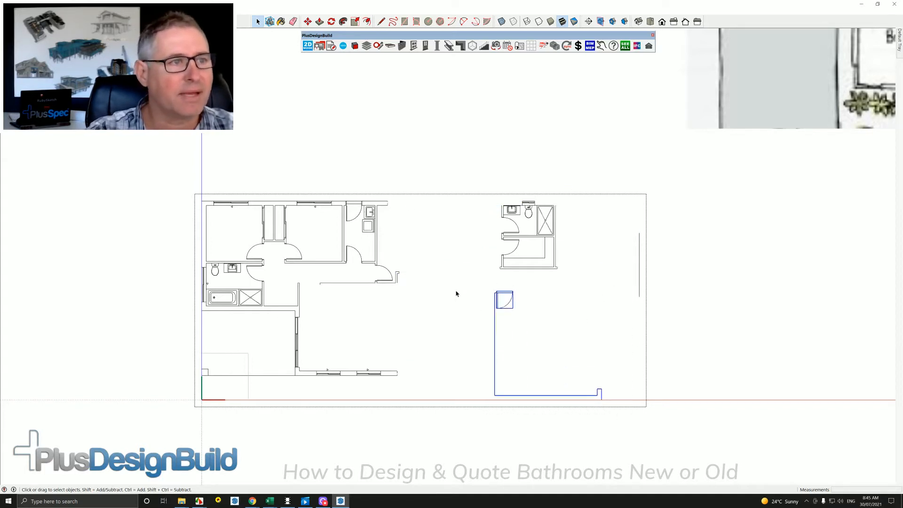
key("Delete")
Delete the two rear bedrooms, hallway and living area linework, keeping the main bathroom and laundry.
left_click(272, 196)
key("Delete")
left_click_drag(271, 261, 186, 198)
key("Delete")
left_click_drag(430, 388, 280, 270)
key("Delete")
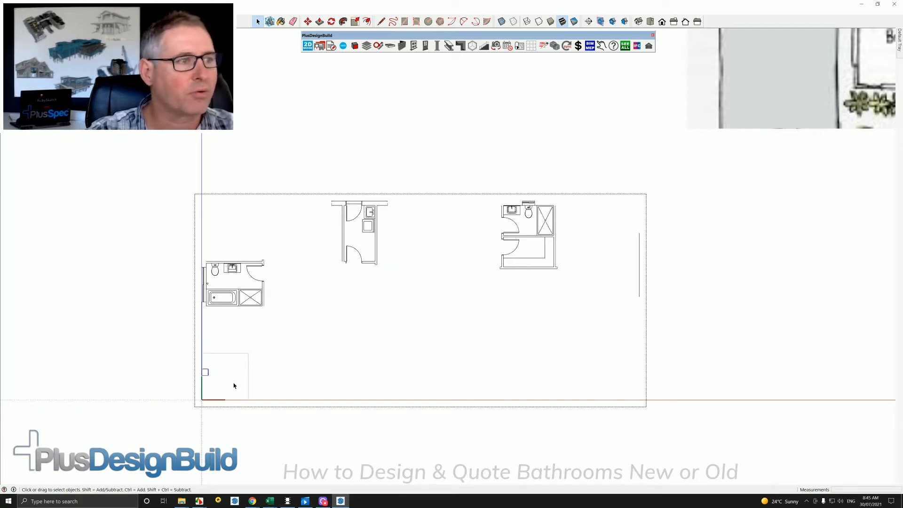
Delete the leftover small square and the stray porch line, and close the DWG plan group.
left_click_drag(181, 358, 181, 359)
key("Delete")
left_click_drag(652, 309, 625, 225)
key("Delete")
left_click(689, 353)
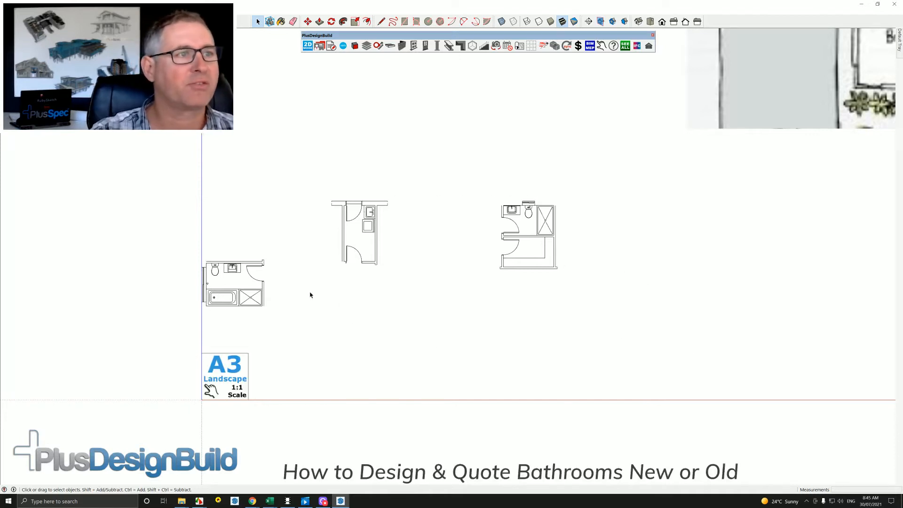
Draw a 3000 by 2300 mm rectangle over the floor of the bathroom with the bath, and select its face.
scroll(218, 286, "up", 2)
scroll(219, 284, "up", 2)
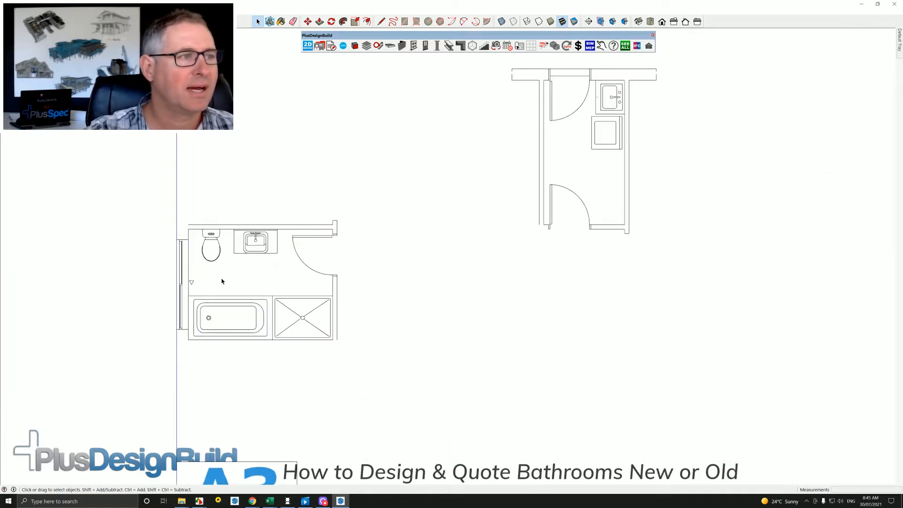
scroll(222, 281, "down", 1)
left_click(258, 244)
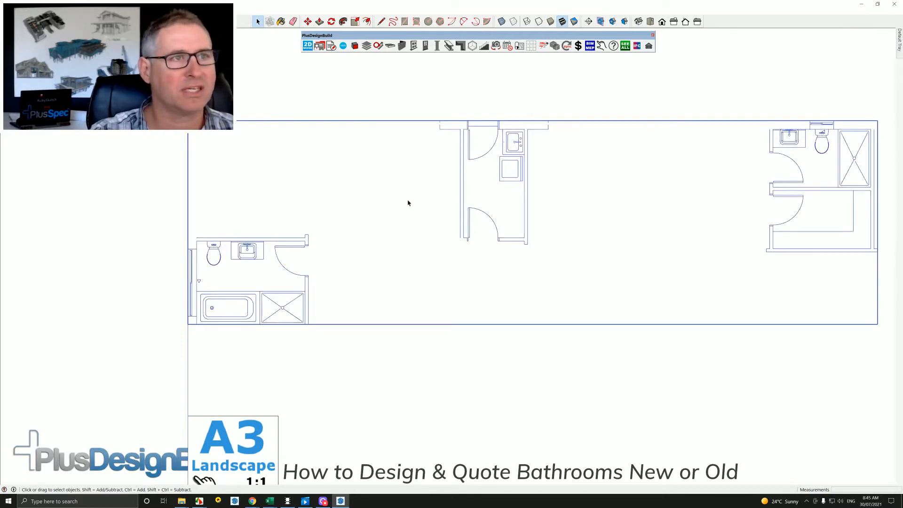
left_click(262, 333)
scroll(220, 266, "up", 2)
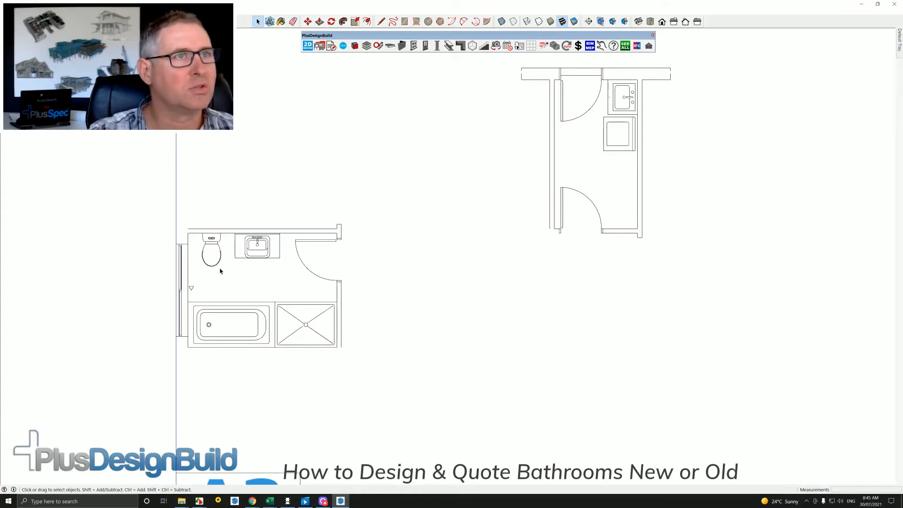
key("r")
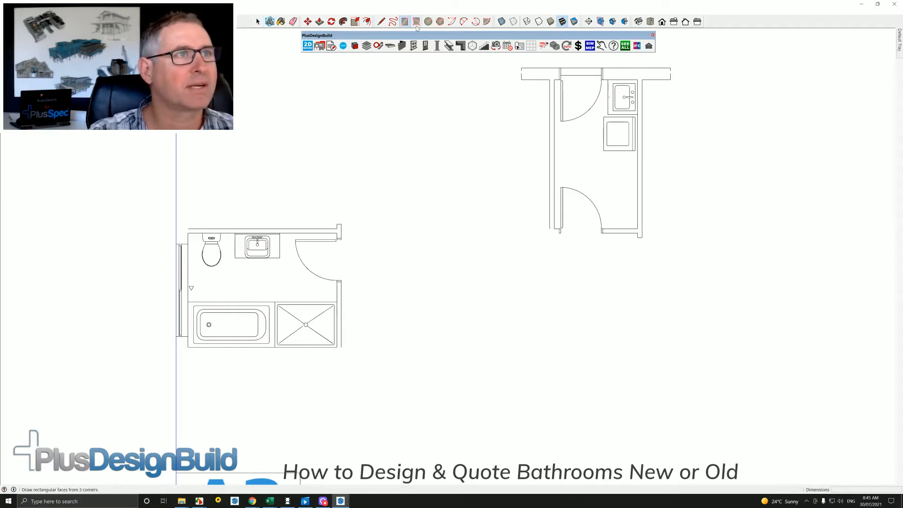
left_click(188, 233)
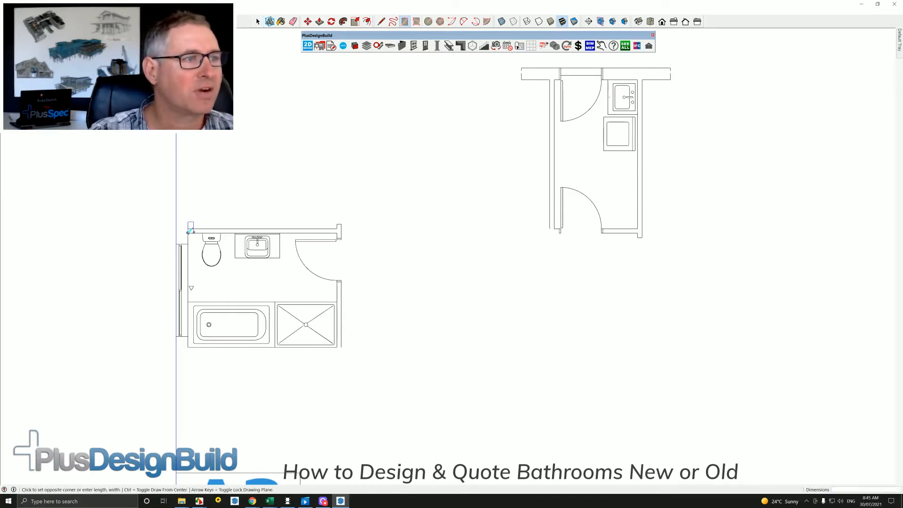
left_click(337, 347)
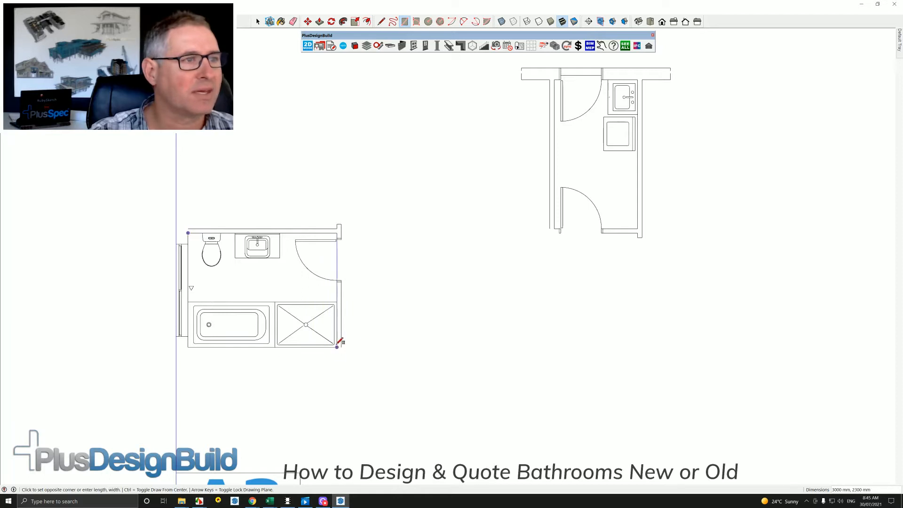
key("space")
left_click(296, 288)
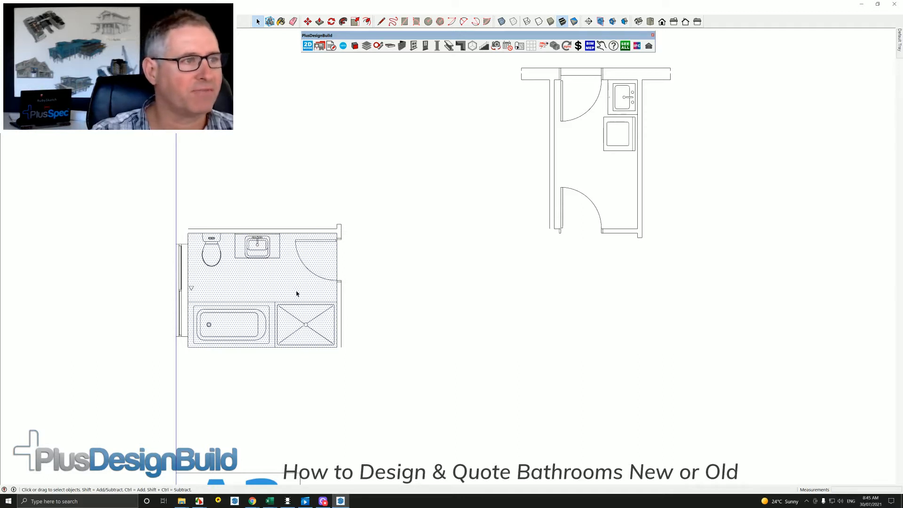
Place the plumbing component "Toilet (Floor Mounted), Toilet Roll Holder & Mini Cistern Stop Assembly" against the wall over the bathroom's drawn toilet.
left_click(556, 47)
left_click(448, 119)
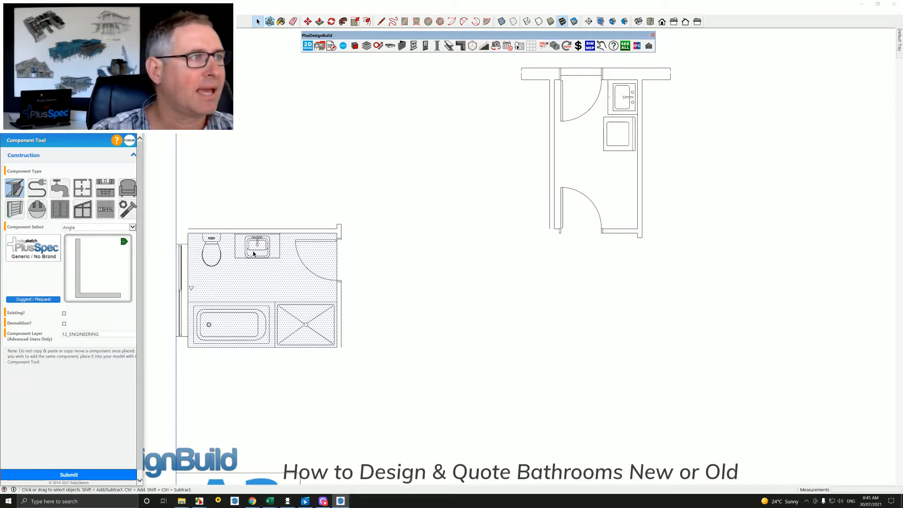
left_click(62, 196)
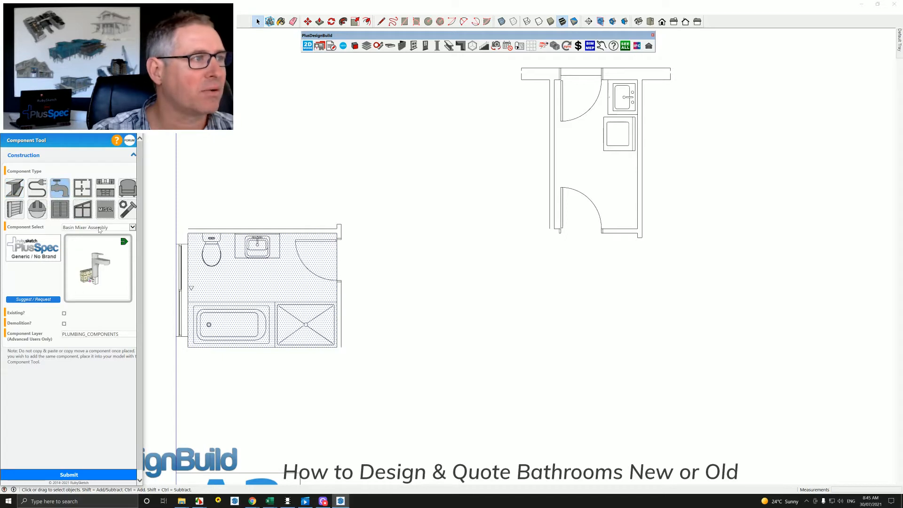
left_click(99, 228)
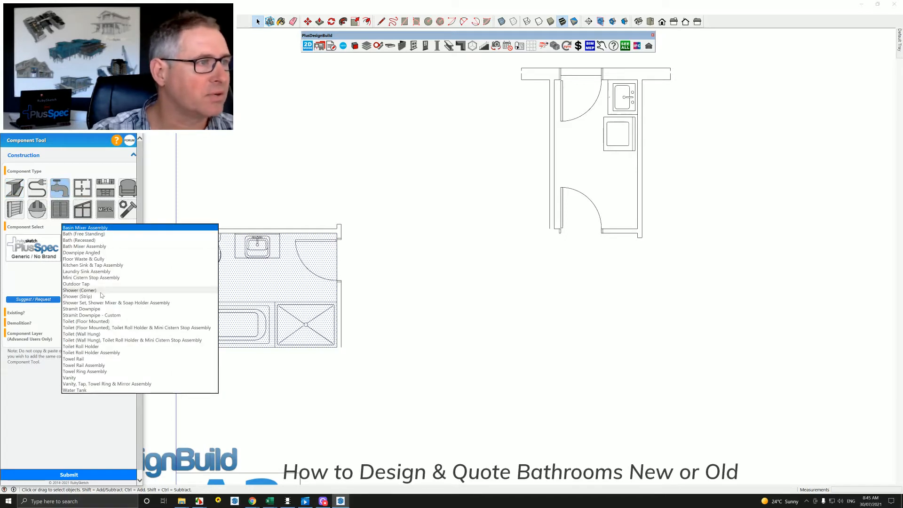
left_click(103, 328)
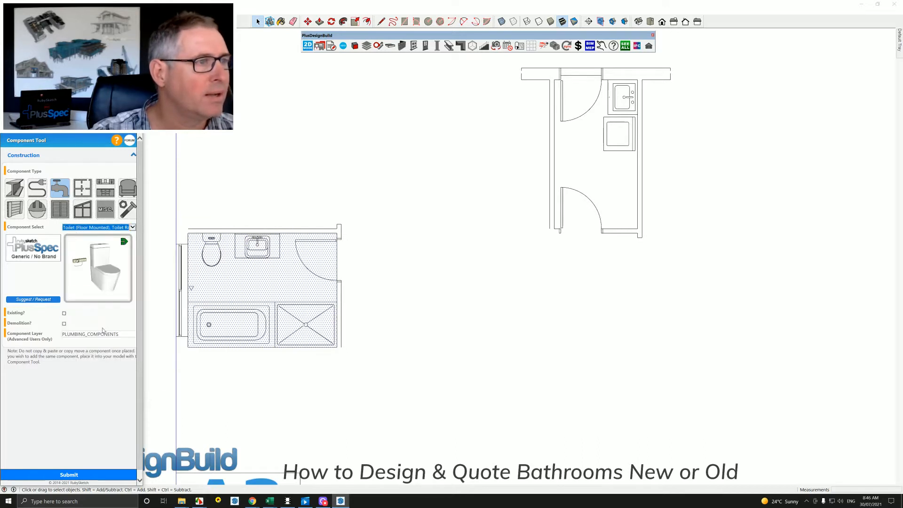
left_click(71, 475)
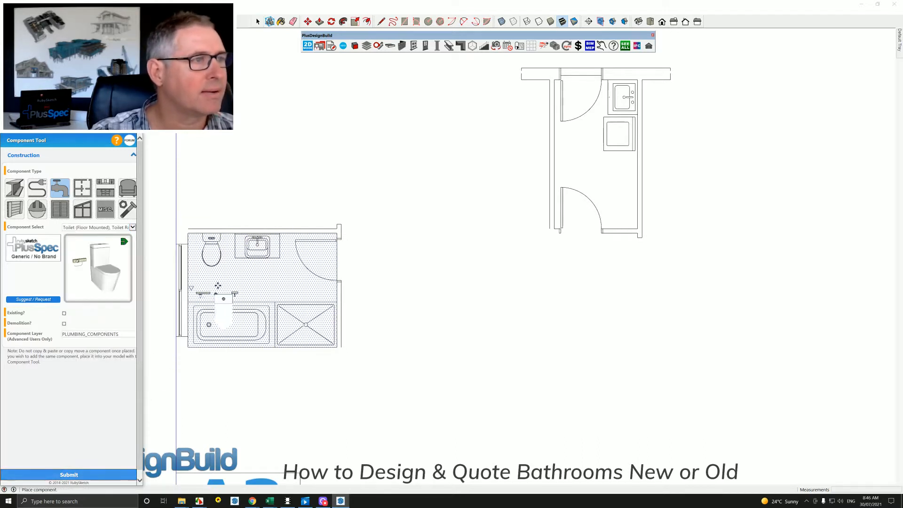
left_click(204, 233)
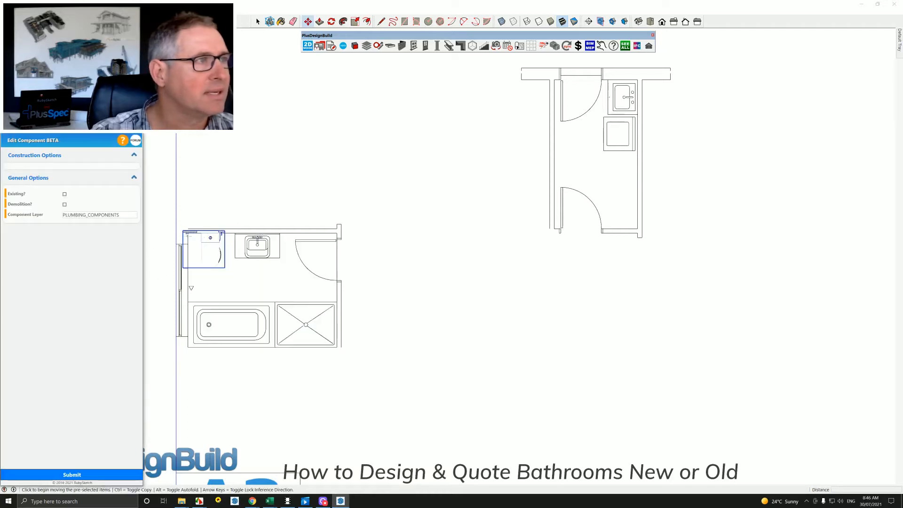
Place the plumbing component "Towel Rail" on the bathroom floor in front of the bath.
left_click(134, 128)
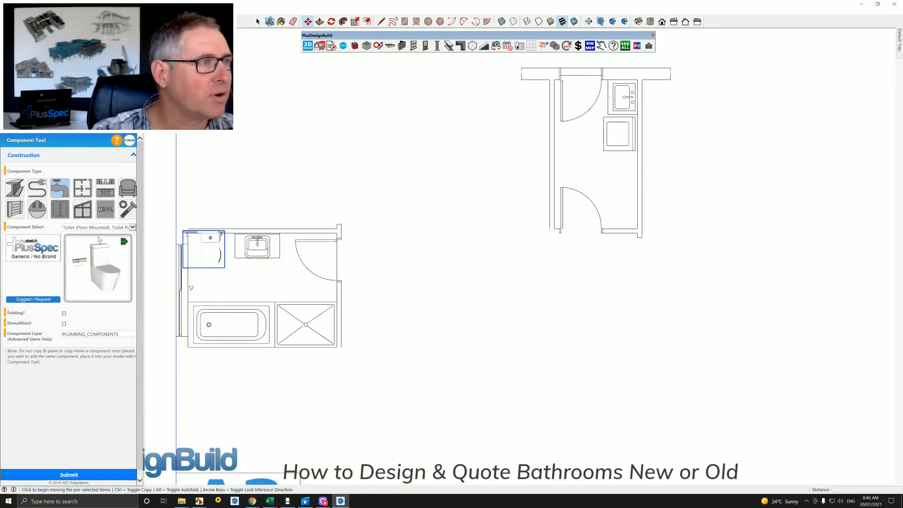
left_click(98, 228)
left_click(97, 227)
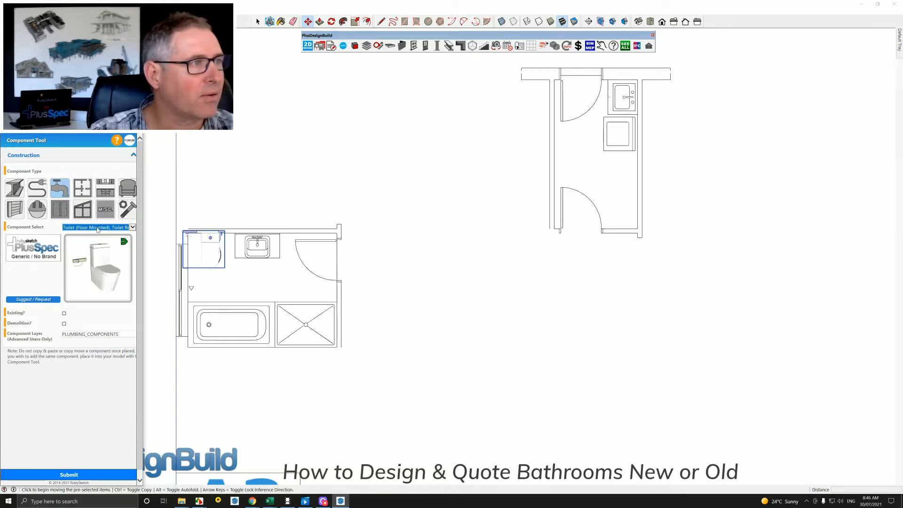
key("Down")
key("Down")
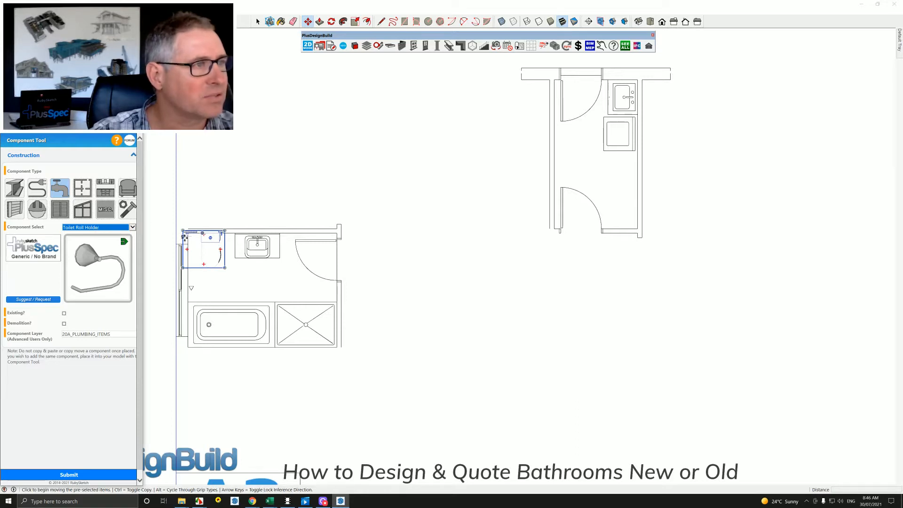
key("Down")
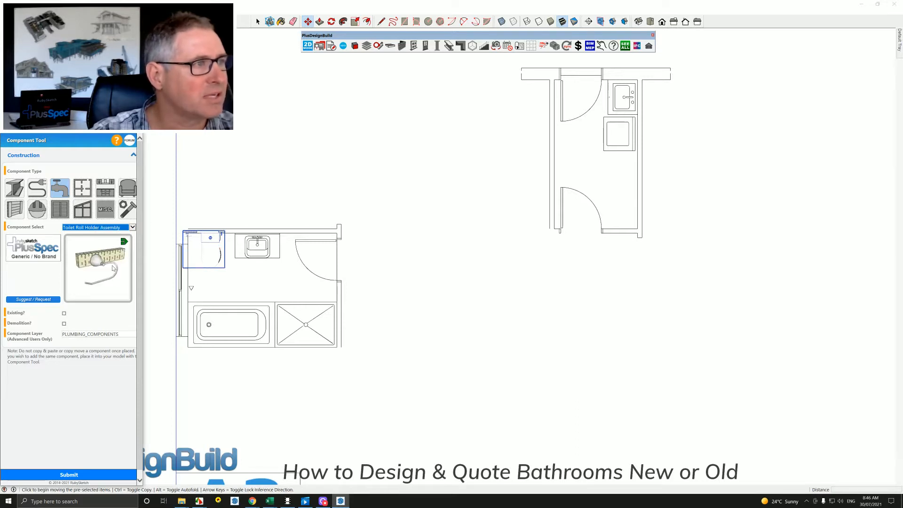
key("Down")
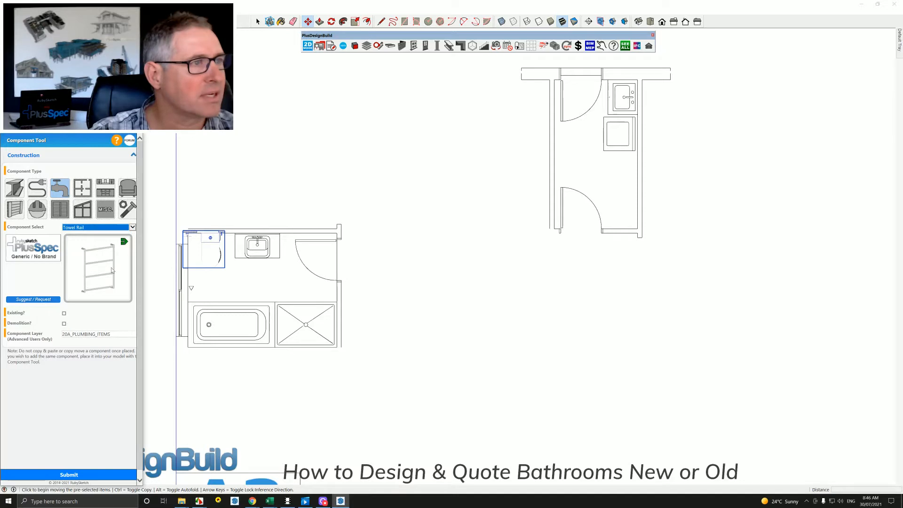
left_click(69, 474)
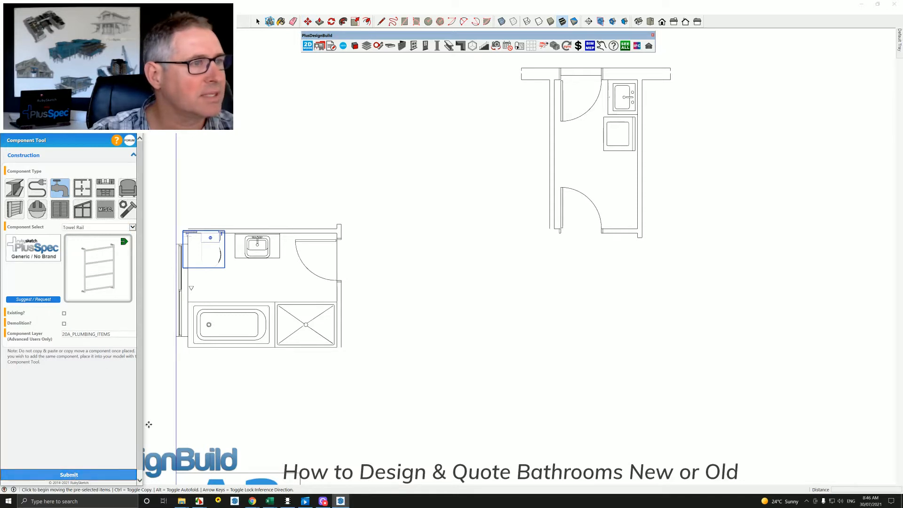
left_click(220, 288)
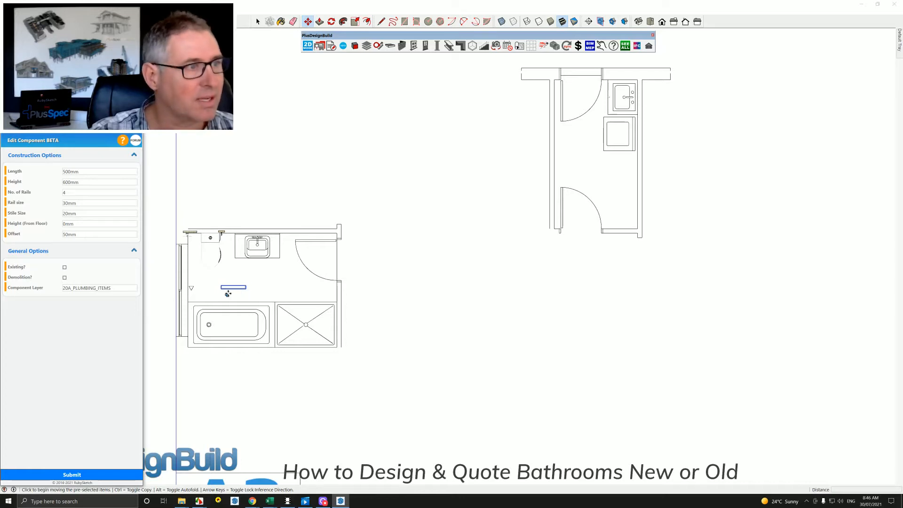
Move the towel rail against the basin wall, behind the bathroom door.
left_click(245, 283)
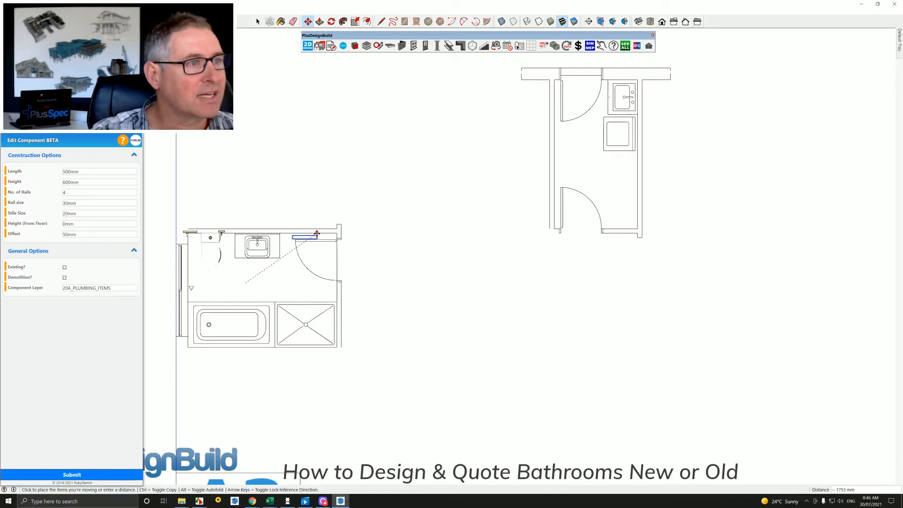
left_click(291, 241)
key("space")
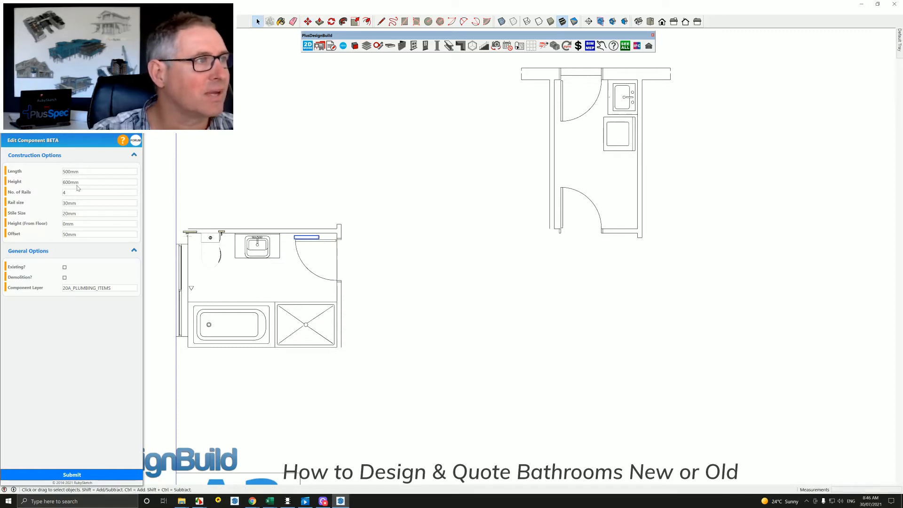
Place the plumbing component "Vanity" over the bathroom's drawn basin, starting at its wall corner nearest the toilet.
left_click(133, 126)
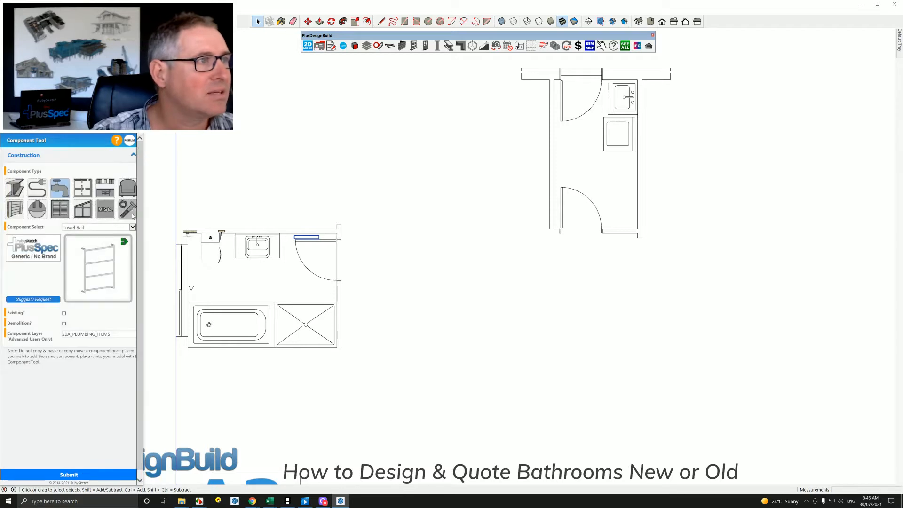
mouse_move(260, 351)
middle_mouse_down()
mouse_move(246, 103)
mouse_move(217, 280)
mouse_move(287, 288)
middle_mouse_up()
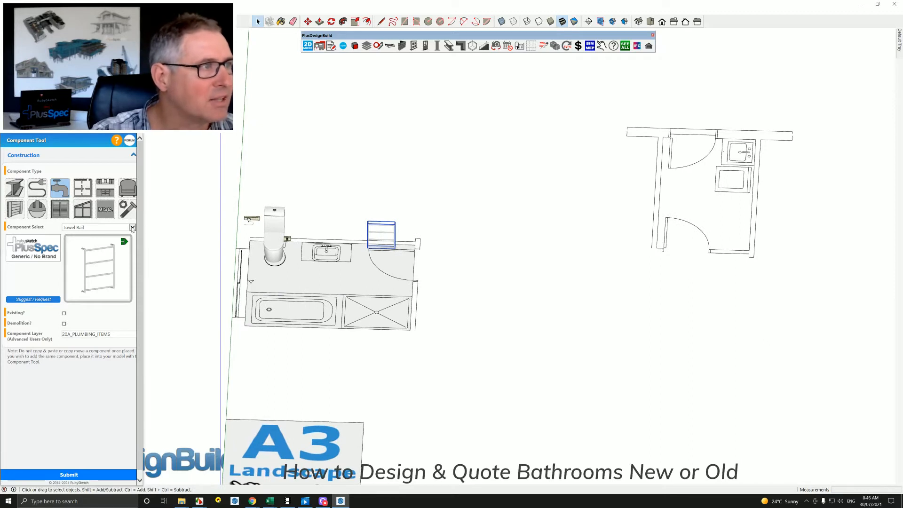
left_click(115, 227)
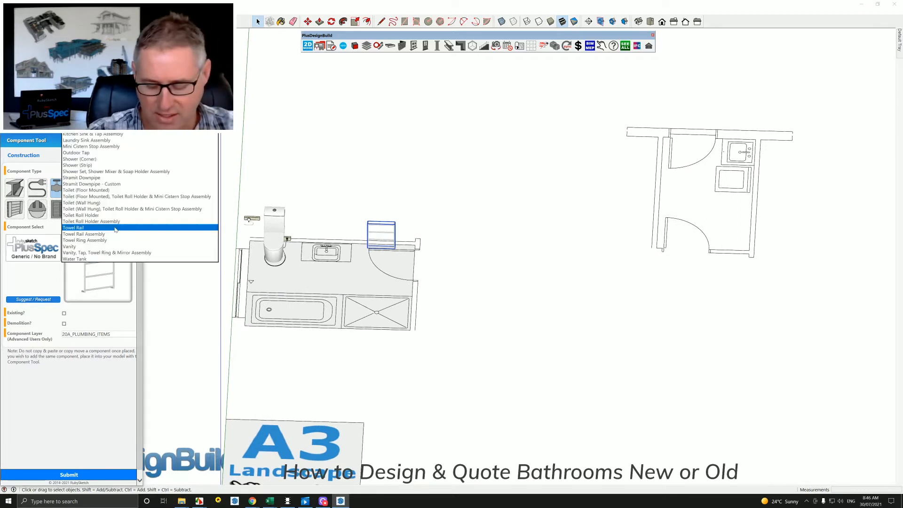
left_click(109, 222)
key("Up")
key("Up")
key("Up")
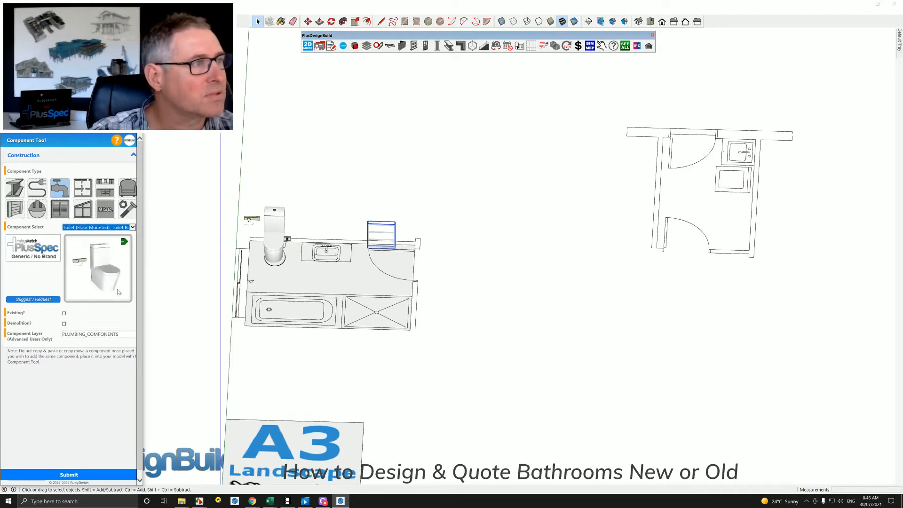
key("Down")
key("Down")
key("Down")
key("Down")
key("Down")
key("Down")
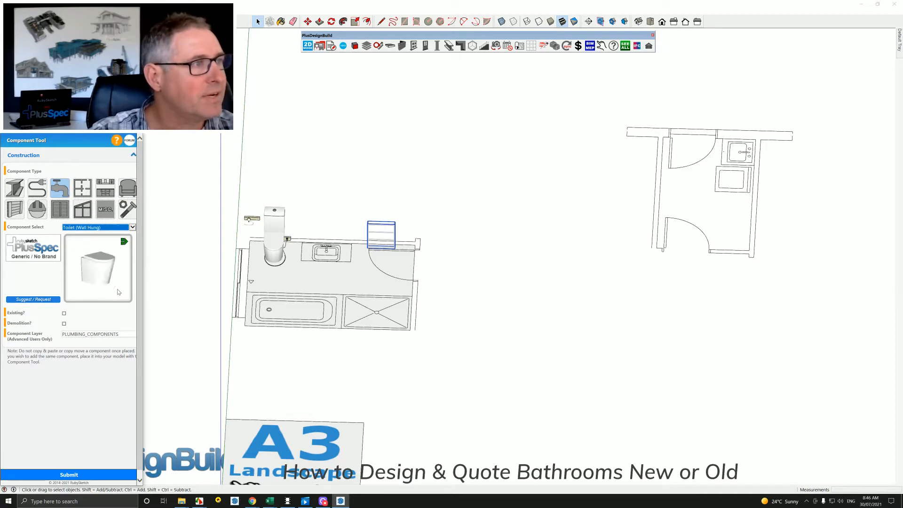
key("Down")
key("Down")
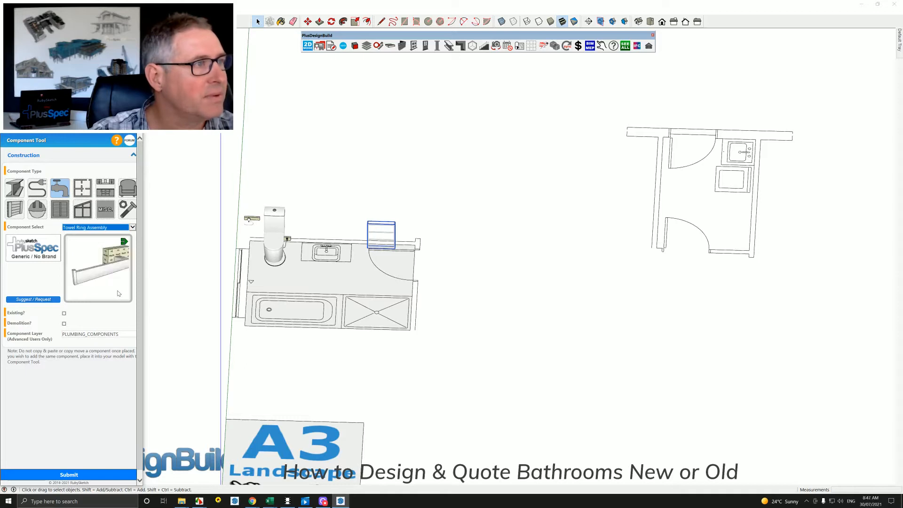
left_click(84, 475)
left_click(303, 242)
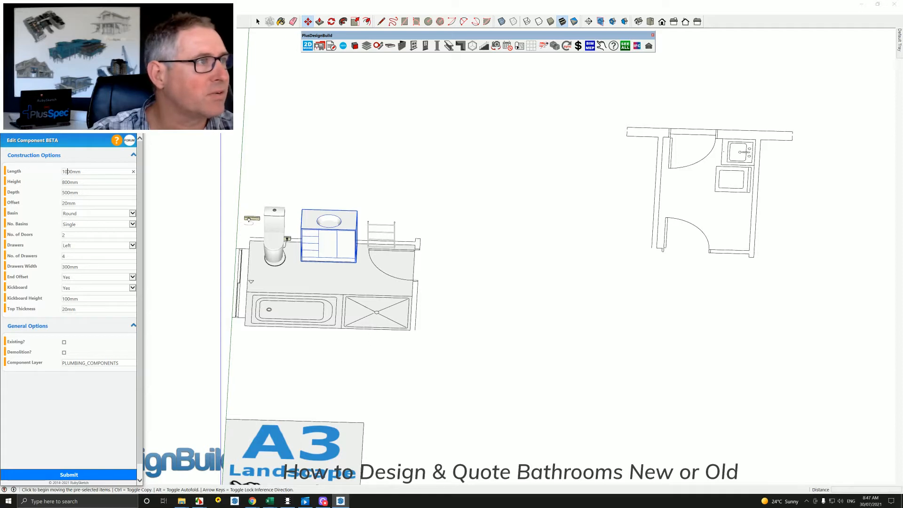
Set the vanity's length to 900 mm.
key("BackSpace")
key("BackSpace")
type("9")
left_click(87, 475)
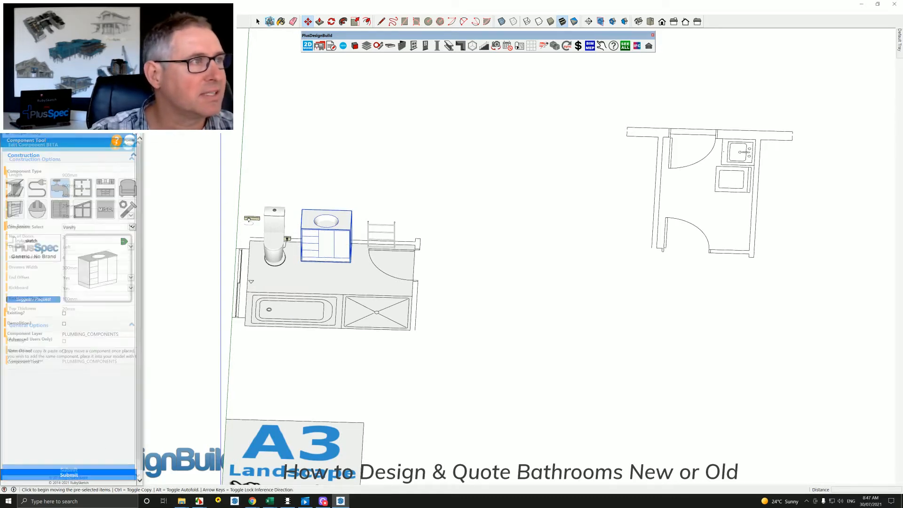
Place the plumbing component "Shower Set, Shower Mixer & Soap Holder Assembly" at the room-side edge of the drawn shower base.
left_click(94, 227)
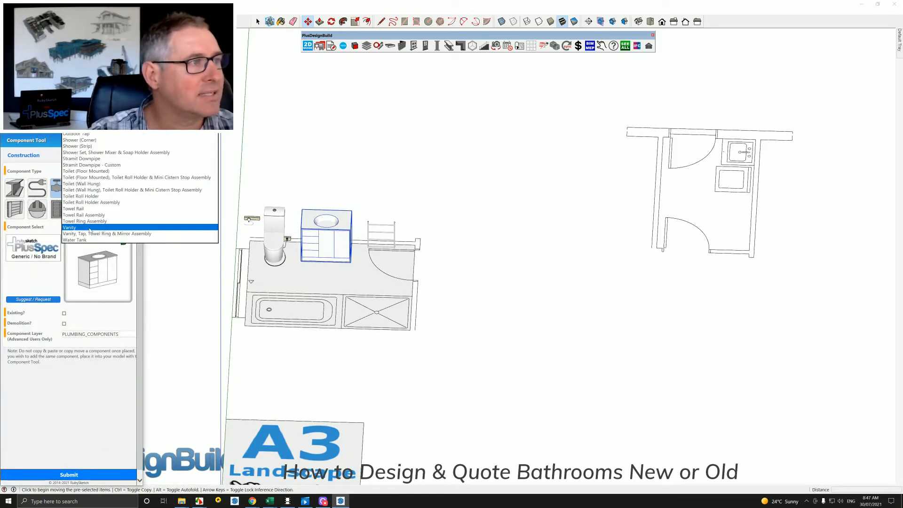
left_click(90, 228)
key("Up")
key("Up")
key("Up")
key("Up")
key("Up")
key("Up")
key("Up")
key("Up")
key("Up")
key("Up")
key("Up")
key("Up")
key("Up")
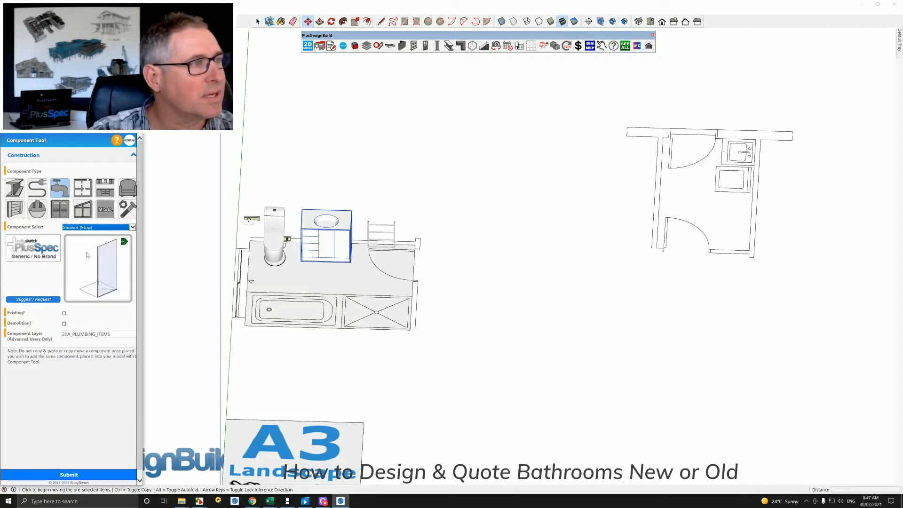
key("Up")
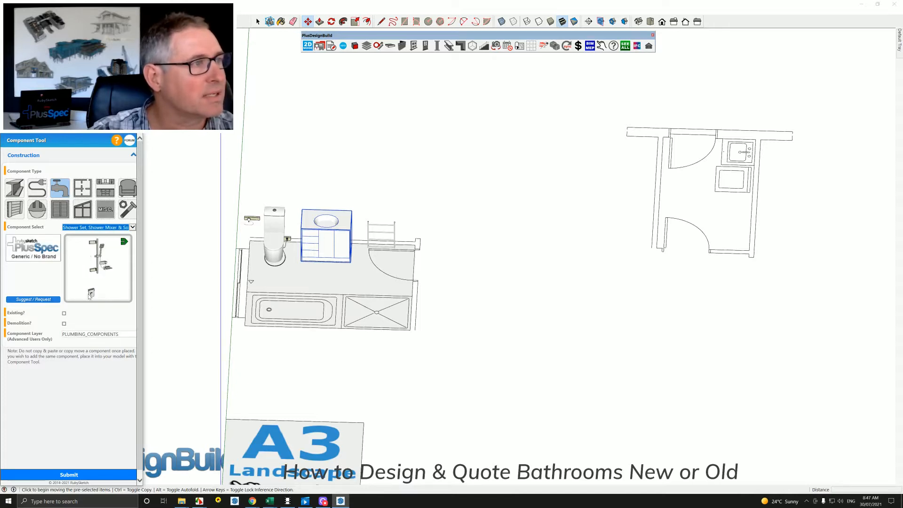
left_click(94, 478)
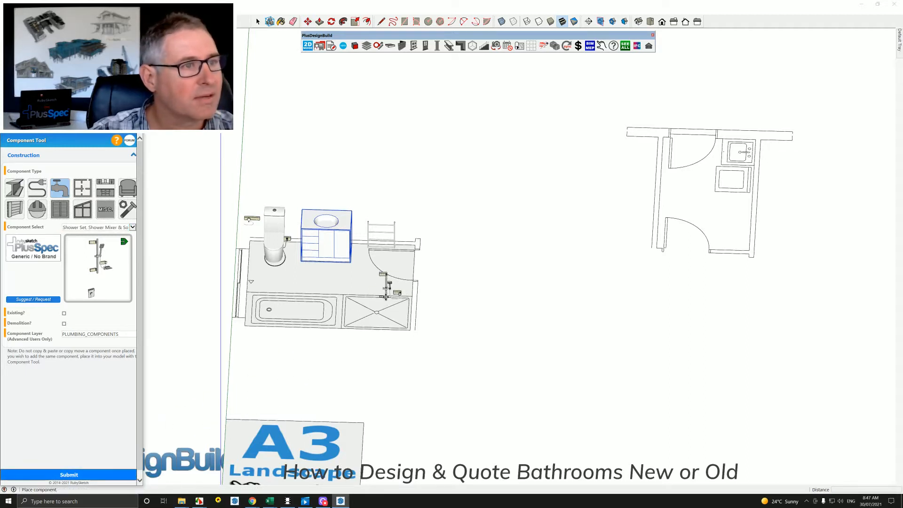
left_click(386, 295)
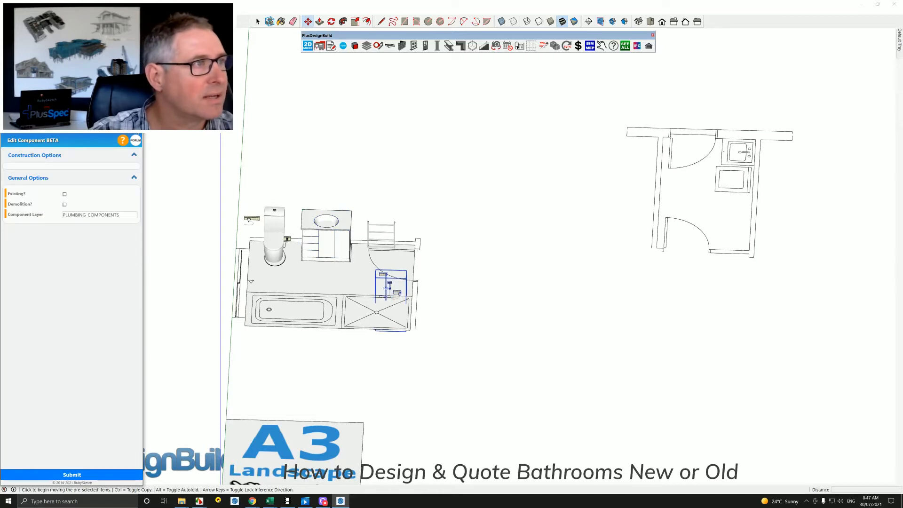
Place the plumbing component "Shower (Corner)" over the drawn shower base, near its corner by the door wall.
left_click(104, 228)
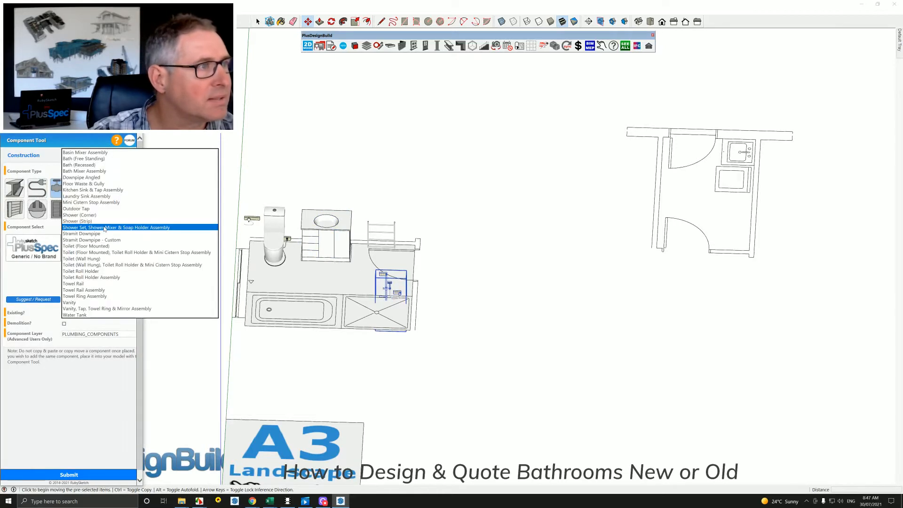
key("Up")
key("Up")
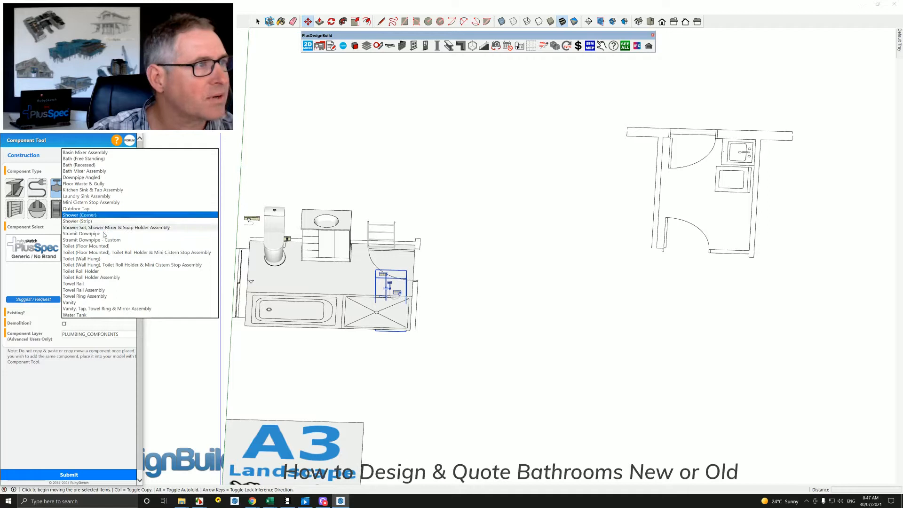
left_click(89, 216)
left_click(92, 475)
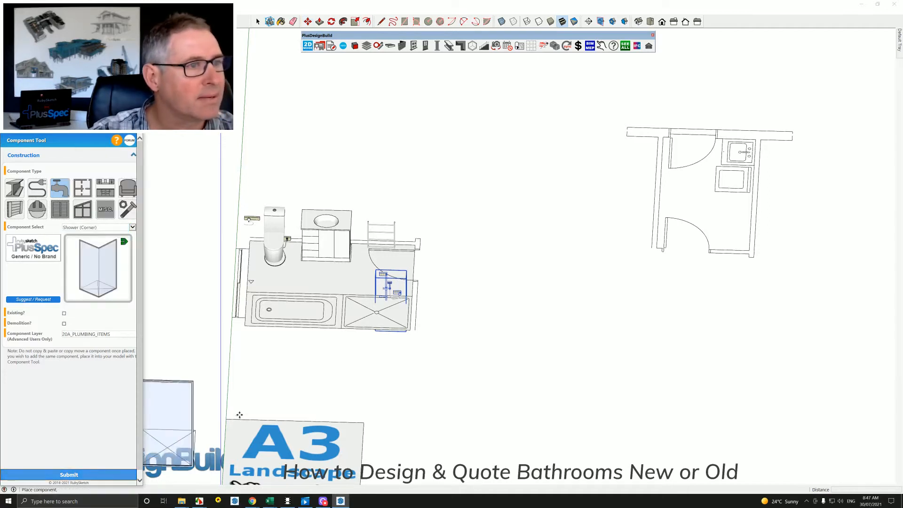
left_click(406, 297)
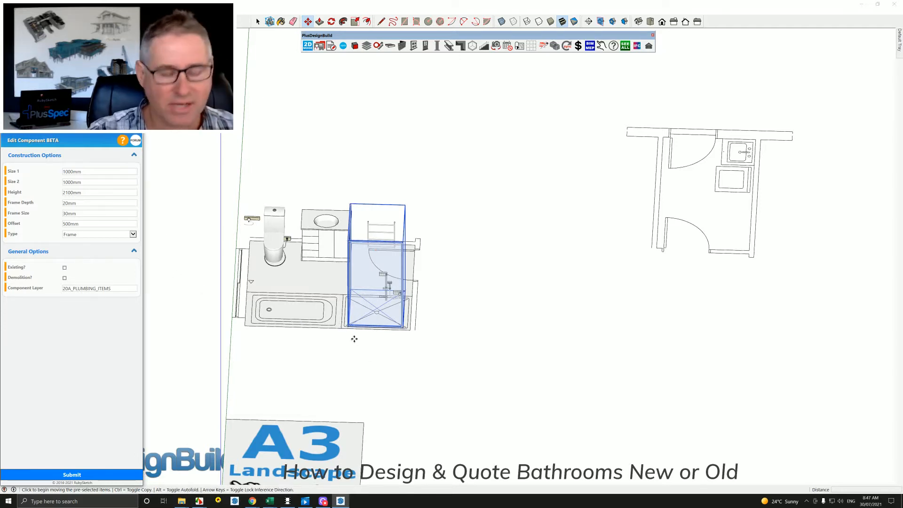
Dimension the length and width of the drawn shower base along its two outer sides.
key("space")
key("d")
left_click(341, 328)
left_click(410, 331)
left_click(409, 348)
left_click(411, 298)
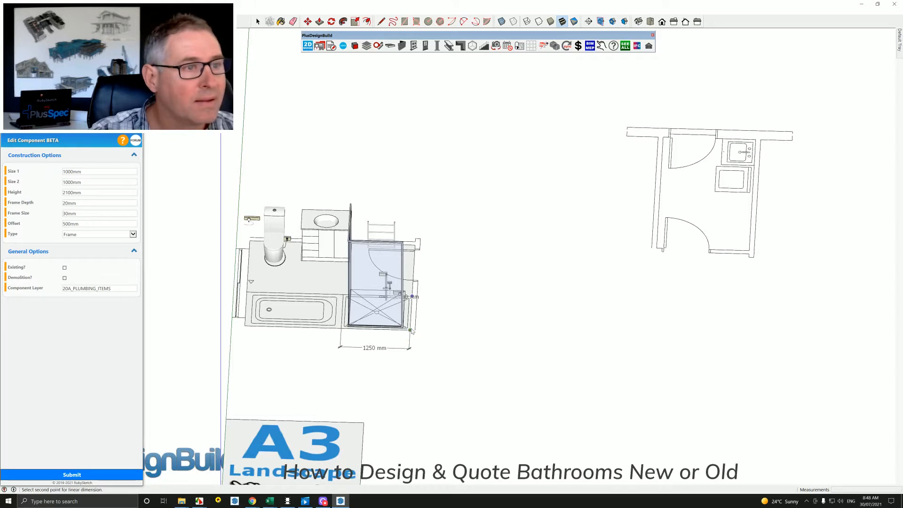
left_click(411, 331)
left_click(442, 324)
key("space")
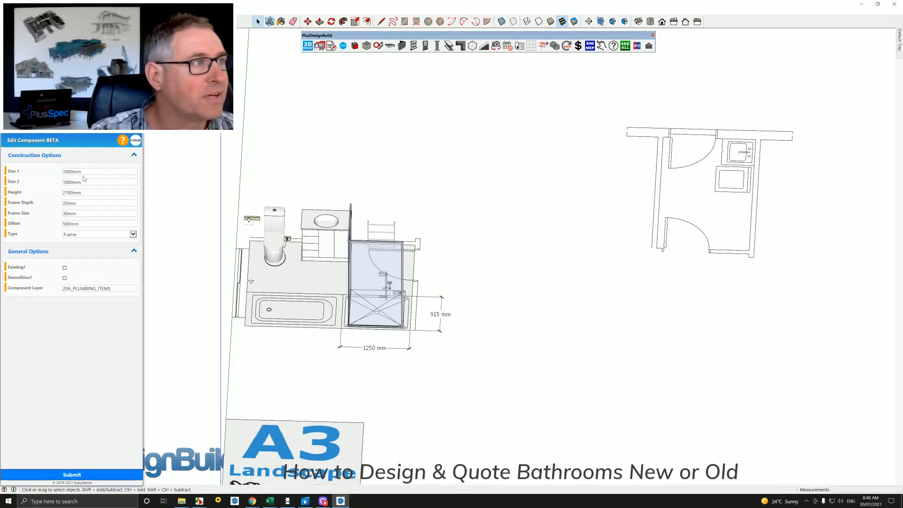
Set the corner shower's Size 1 to 1250 mm and Size 2 to 915 mm.
left_click(350, 262)
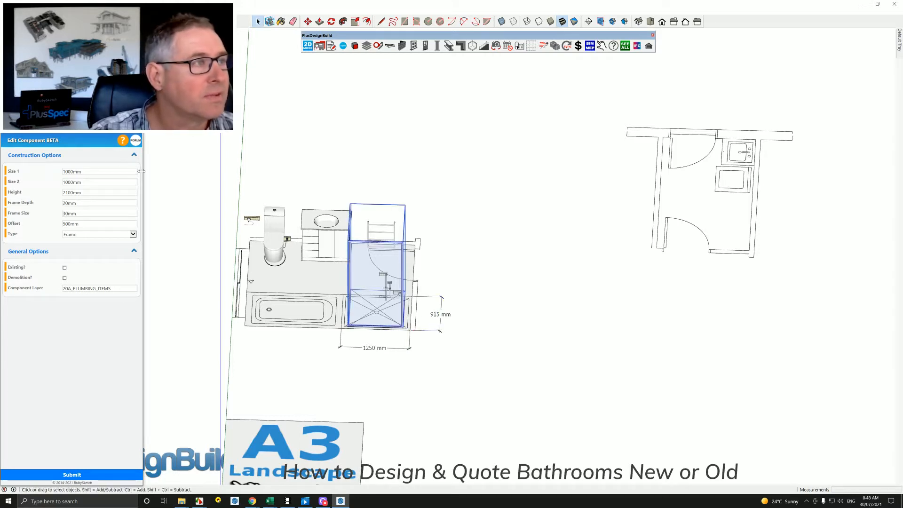
double_click(72, 171)
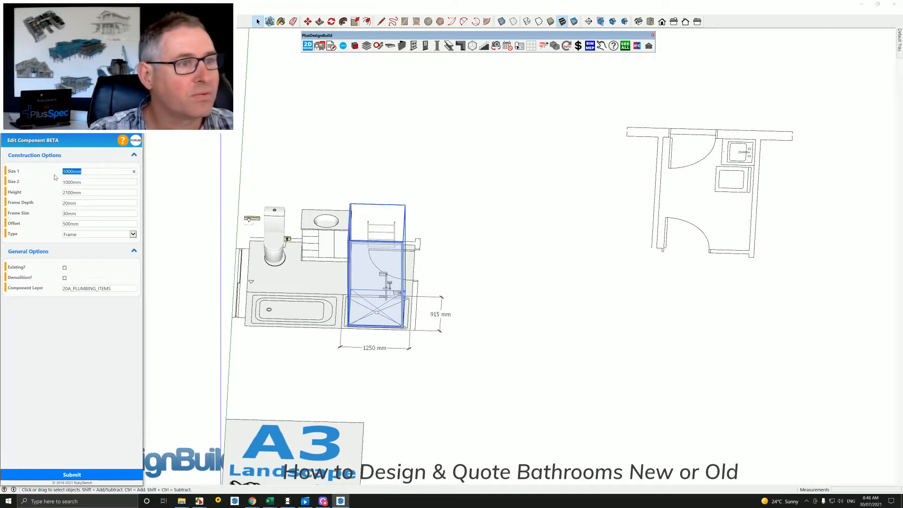
type("1250")
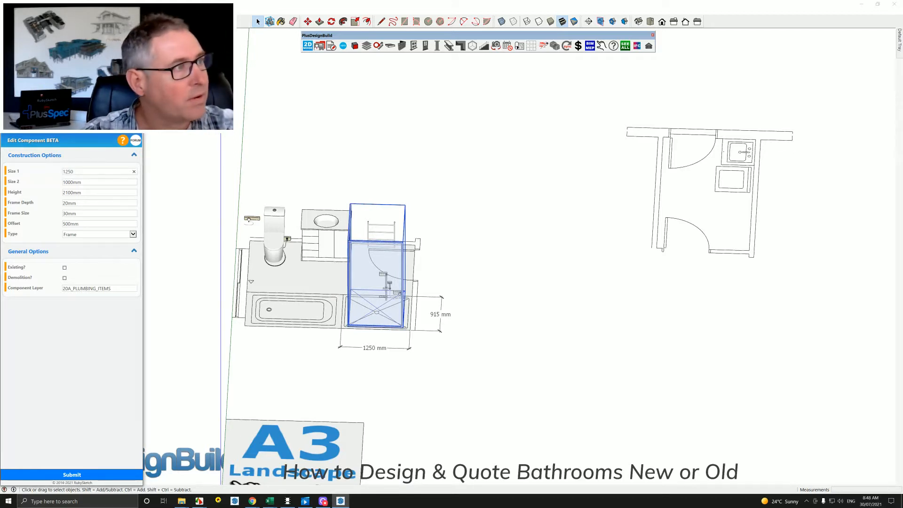
key("Tab")
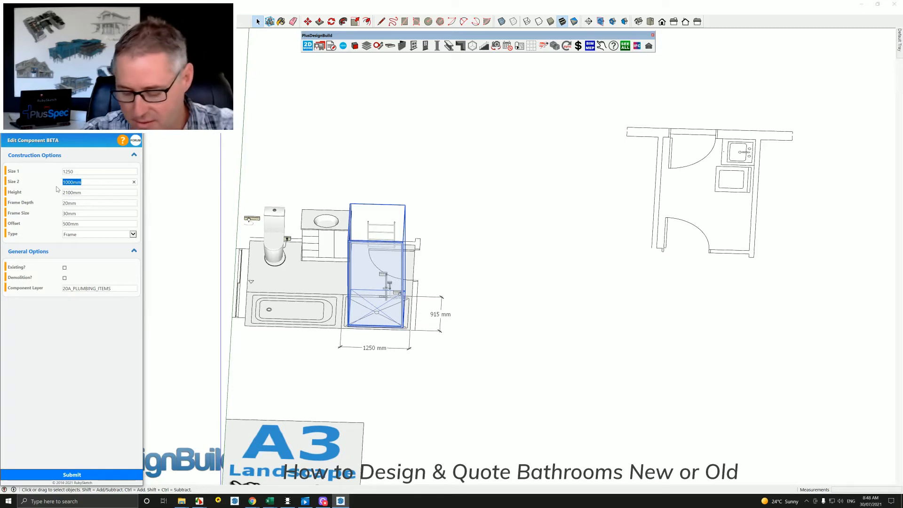
type("915")
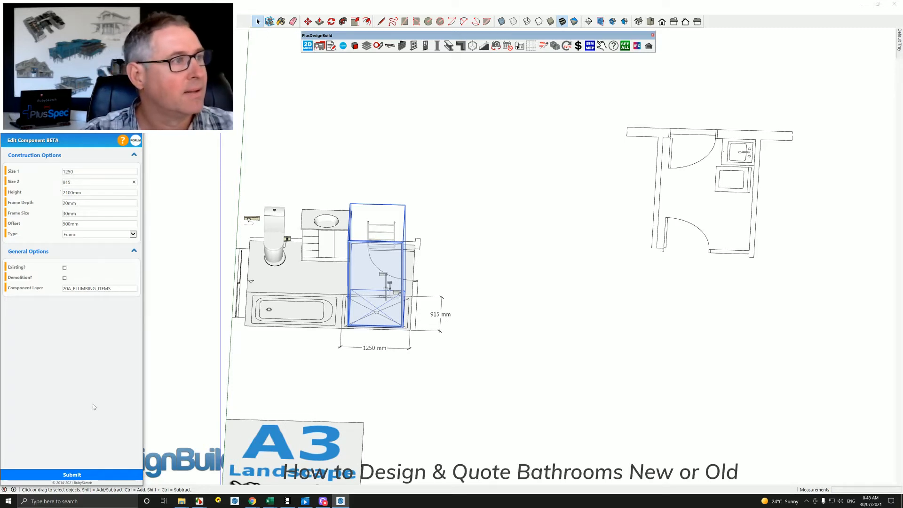
left_click(72, 475)
middle_click_drag(440, 308, 432, 357)
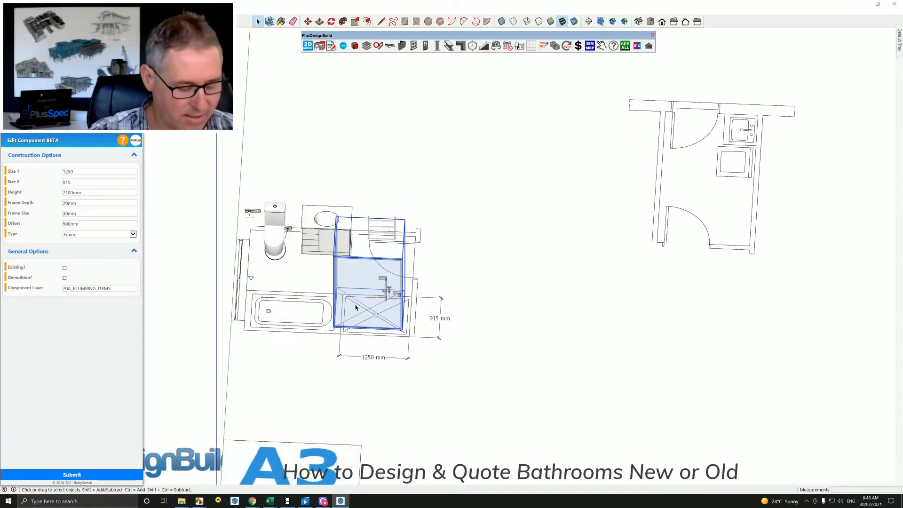
middle_click_drag(370, 309, 395, 310, "shift")
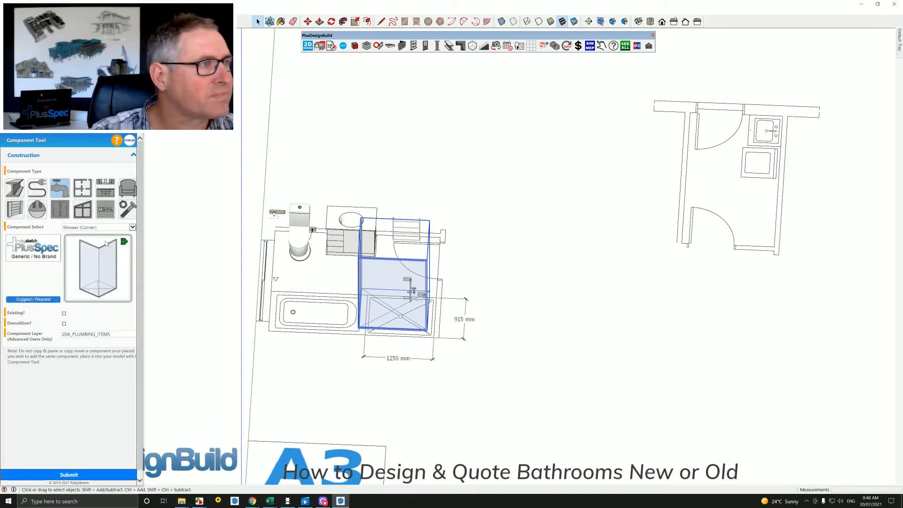
Place the plumbing component "Bath (Free Standing)" over the bath outline on the floor plan.
left_click(102, 227)
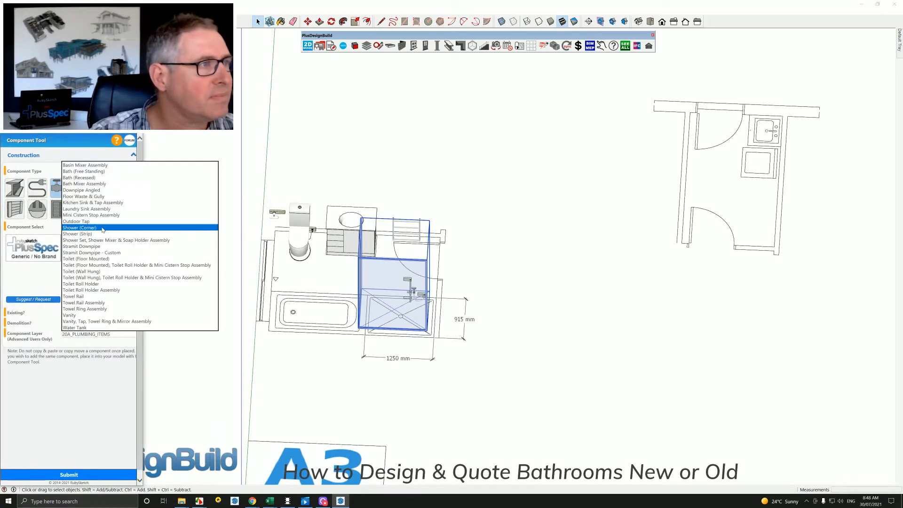
left_click(83, 170)
left_click(69, 474)
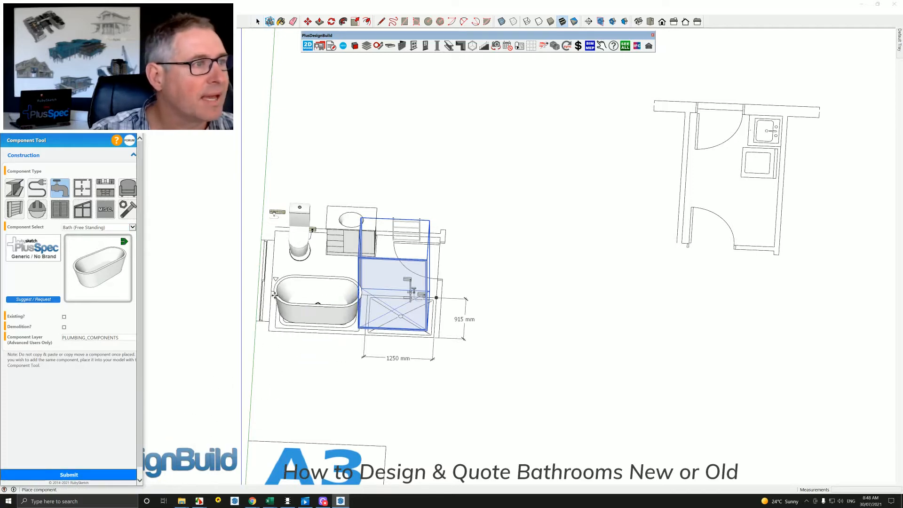
left_click(271, 295)
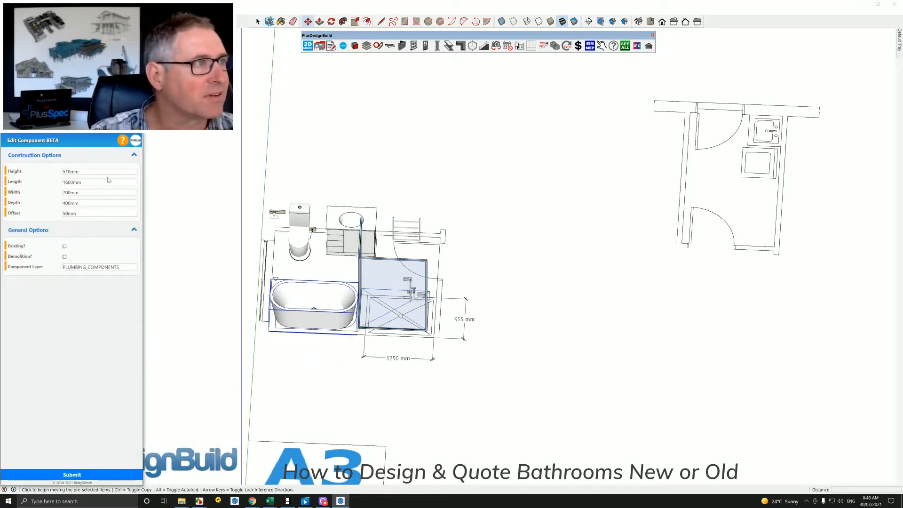
Set the free-standing bath's Length to 1500 mm.
double_click(71, 182)
type("15")
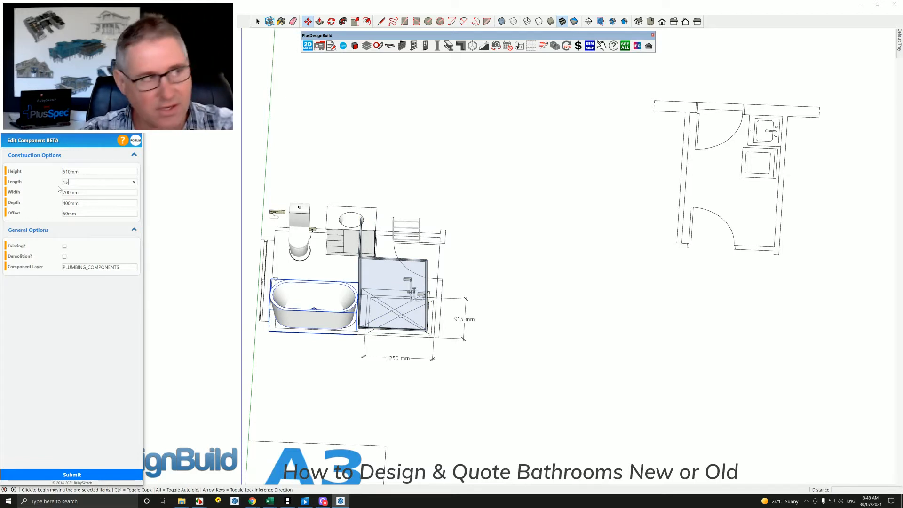
type("00")
left_click(93, 474)
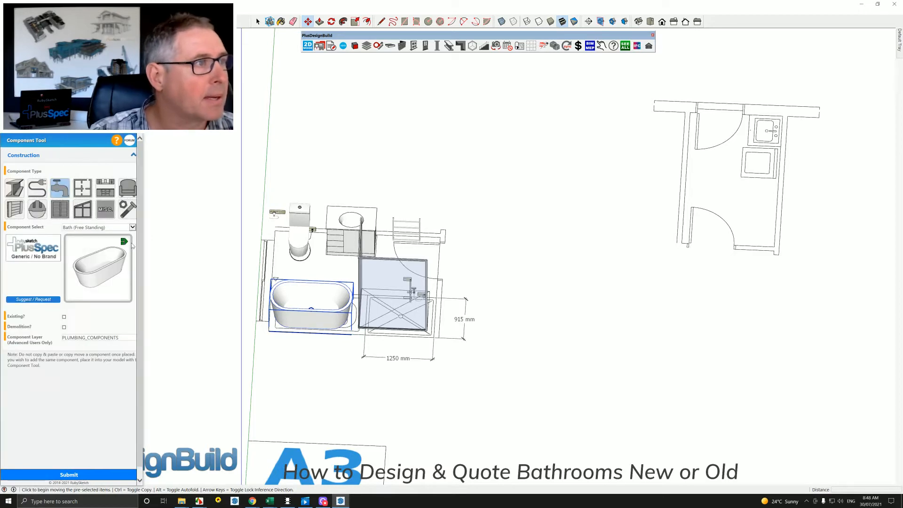
Place the plumbing component "Floor Waste & Gully" on the open floor between the vanity and the bath and shower.
left_click(114, 228)
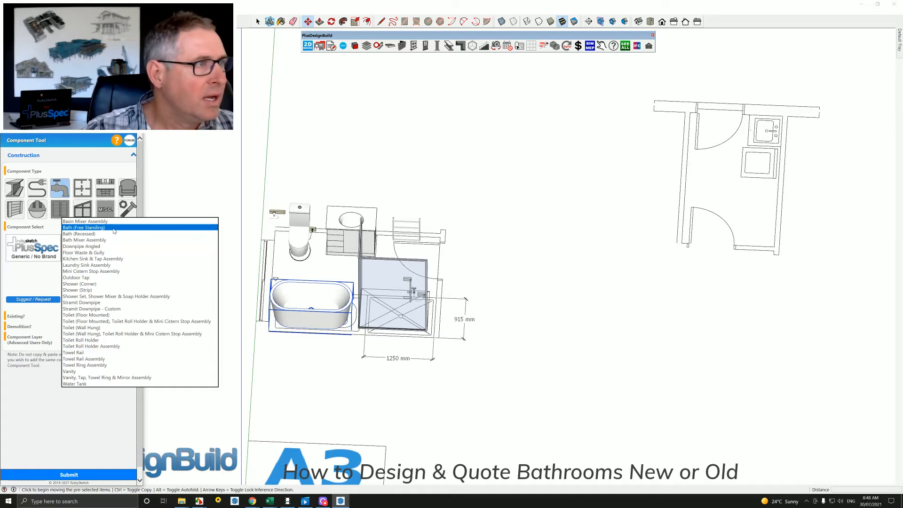
left_click(107, 253)
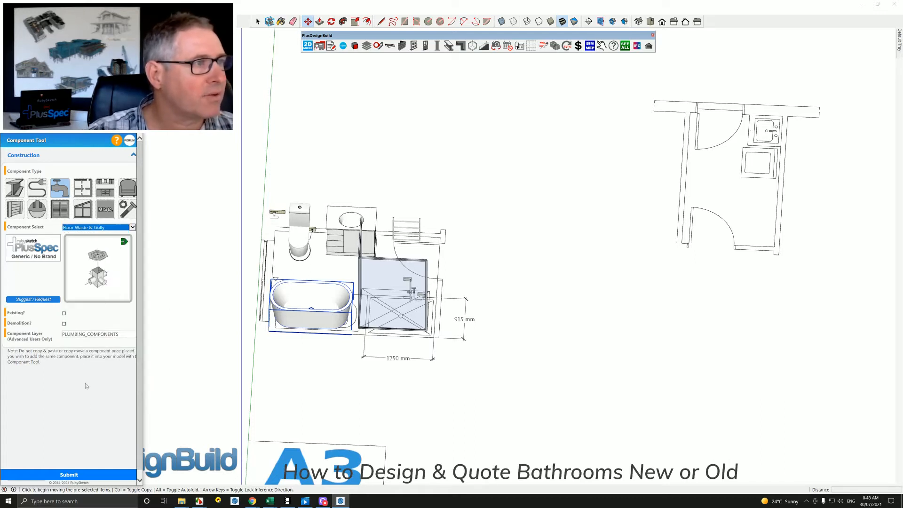
left_click(77, 474)
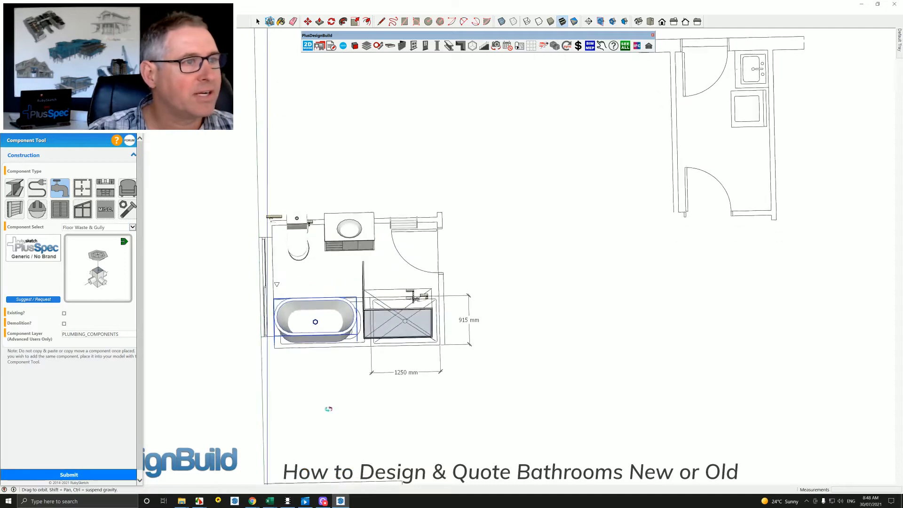
left_click(348, 281)
Push/Pull the bathroom floor face up to wall height, and delete the top face to leave an open-topped room.
mouse_move(348, 280)
middle_mouse_down()
mouse_move(372, 269)
mouse_move(332, 236)
mouse_move(267, 216)
mouse_move(391, 214)
mouse_move(335, 239)
mouse_move(350, 245)
mouse_move(341, 244)
middle_mouse_up()
scroll(368, 272, "up", 3)
left_click(340, 243)
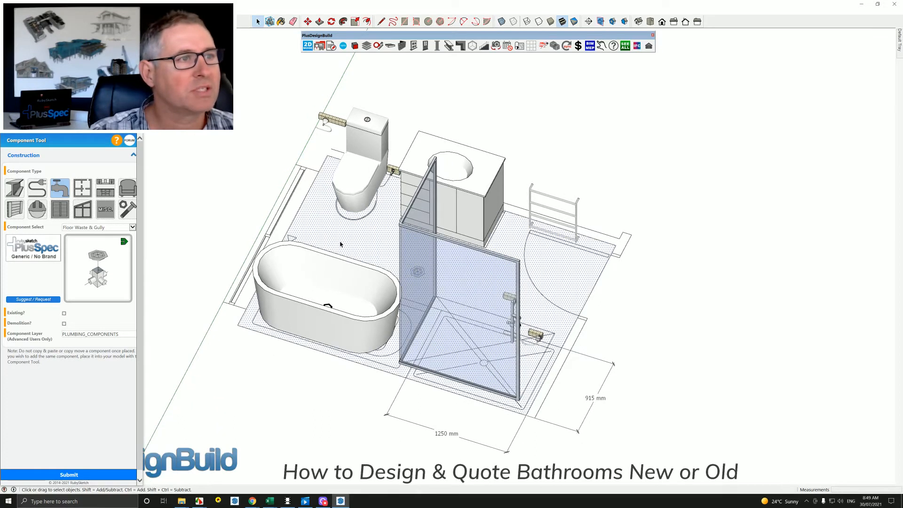
key("p")
left_click(360, 245)
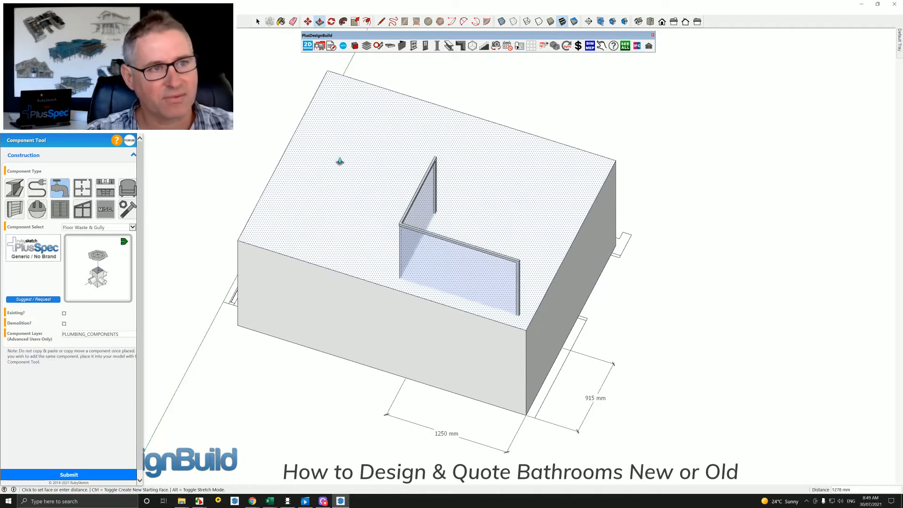
left_click(339, 153)
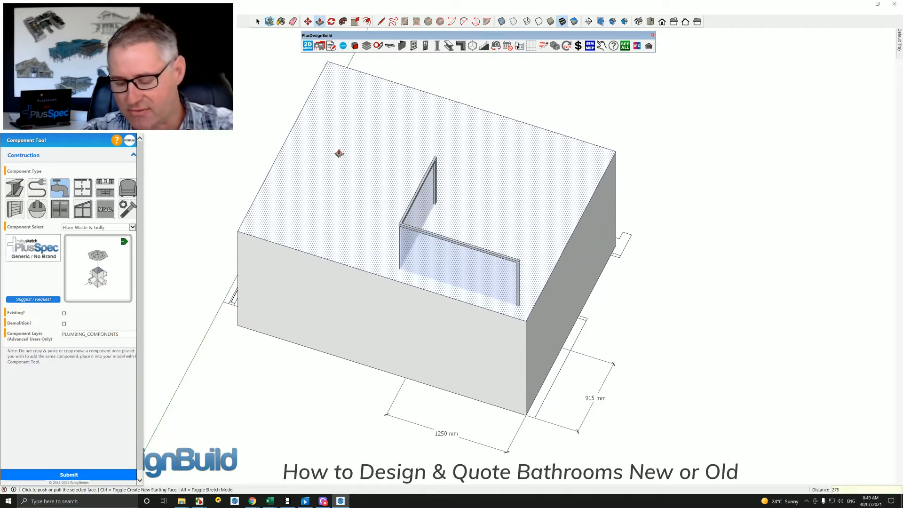
double_click(339, 153)
key("space")
left_click(356, 151)
key("Delete")
Draw a rectangle about 1700 mm wide on the wall above the plan's window, and delete its face to form the window opening.
middle_click_drag(363, 195, 687, 304)
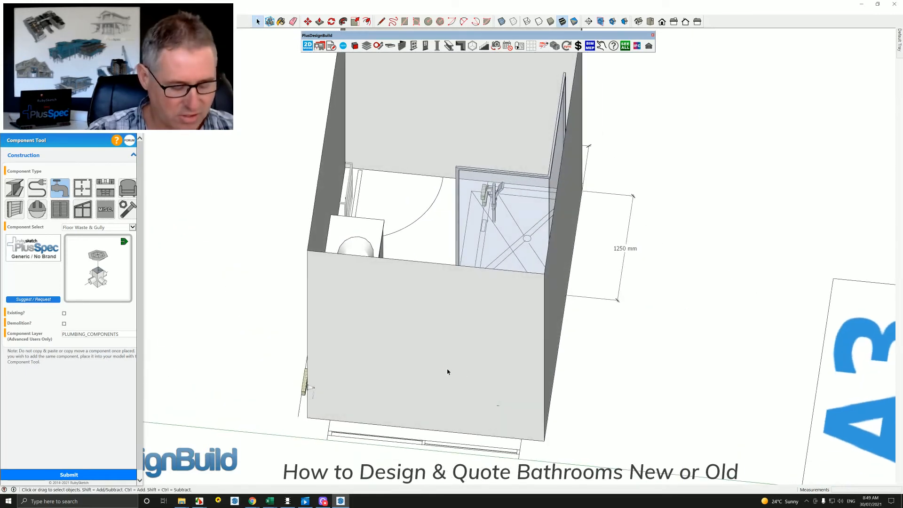
key("r")
left_click(341, 373)
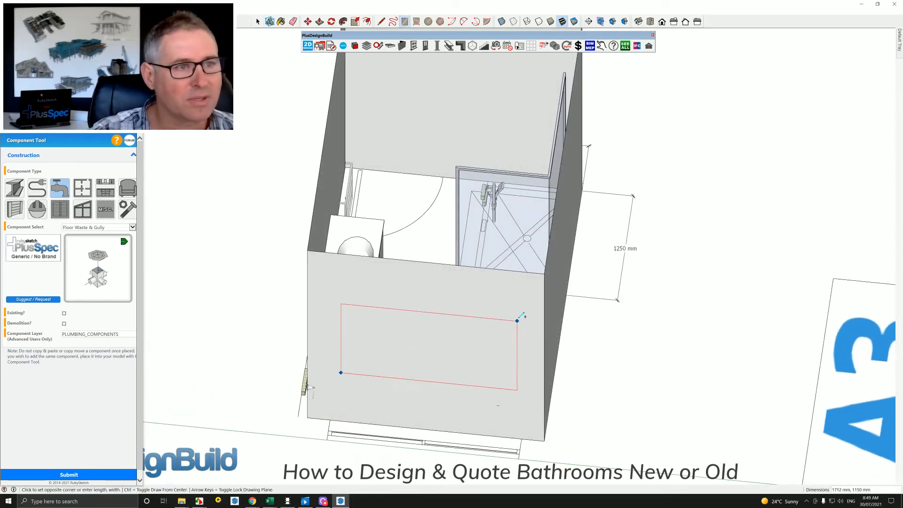
left_click(517, 303)
key("space")
left_click(467, 341)
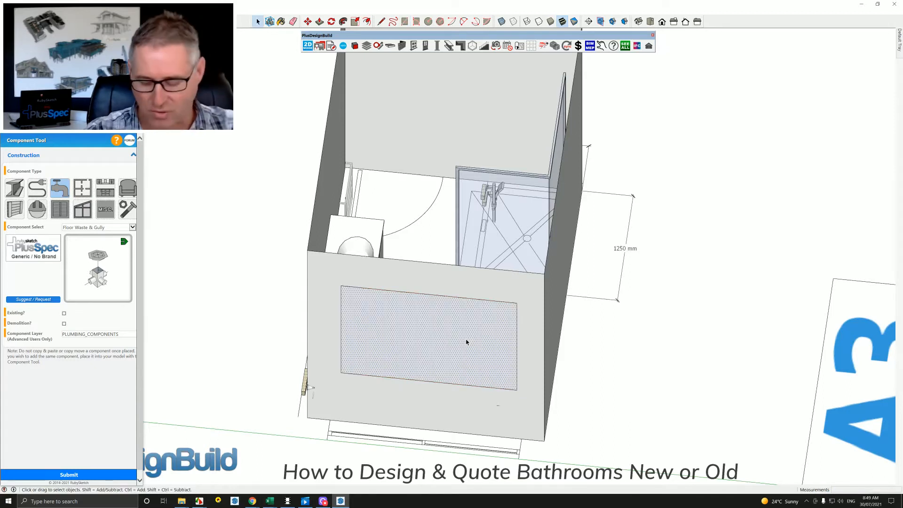
key("Delete")
Draw a 2100 x 820 mm rectangle on the wall from the plan's door jamb, and delete its face to form the doorway.
middle_click_drag(506, 369, 457, 330)
scroll(457, 330, "up", 2)
key("r")
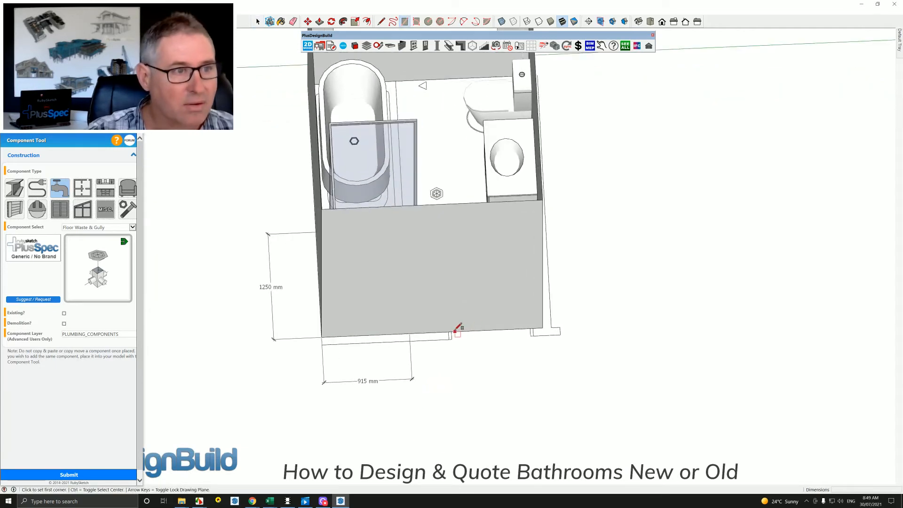
left_click(451, 332)
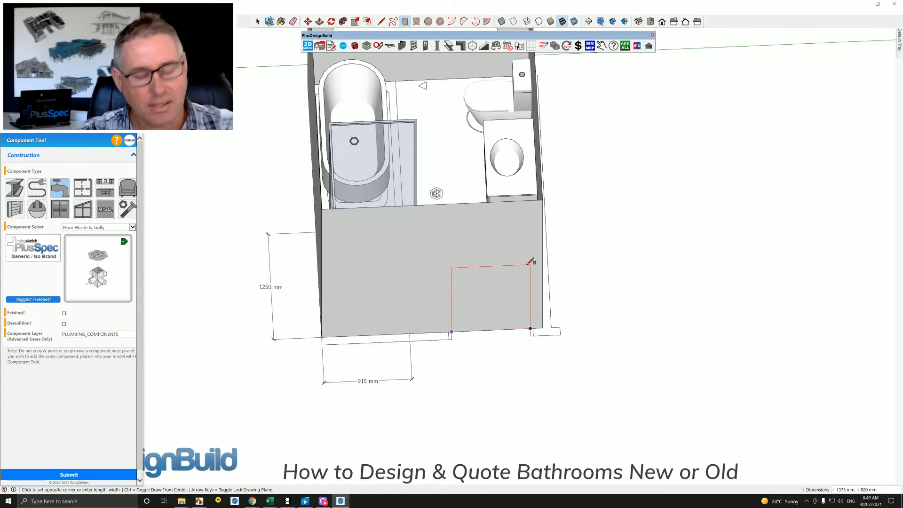
type("2100,82")
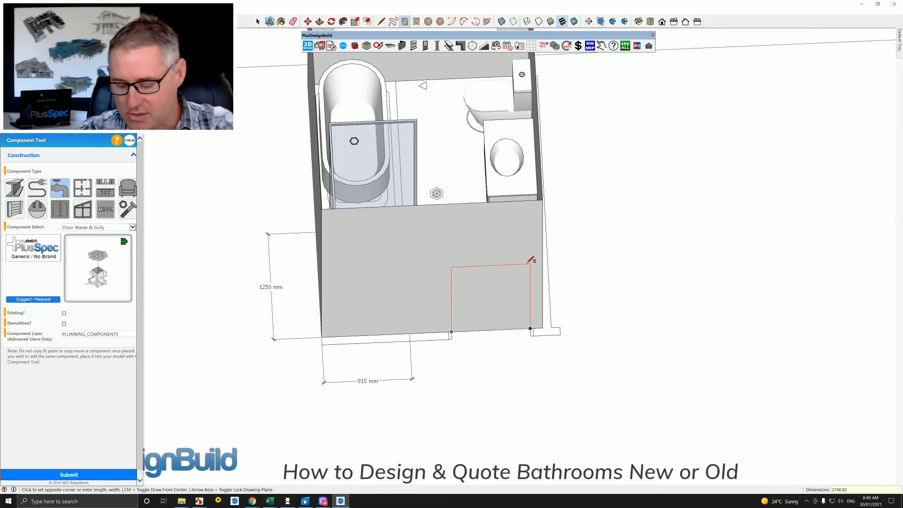
key("Return")
key("space")
left_click(495, 292)
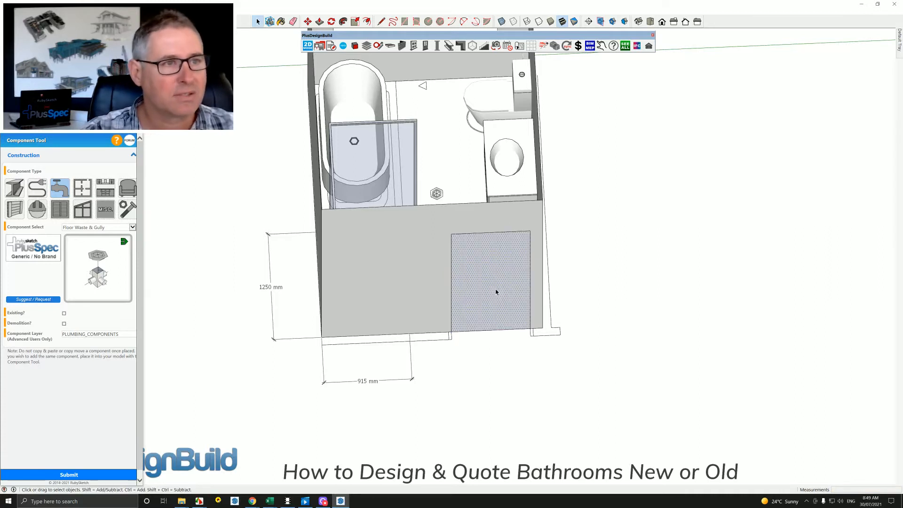
key("Delete")
Rotate the corner shower 180 degrees about a point inside the drawn shower base.
middle_click_drag(458, 311, 545, 285)
left_click(542, 281)
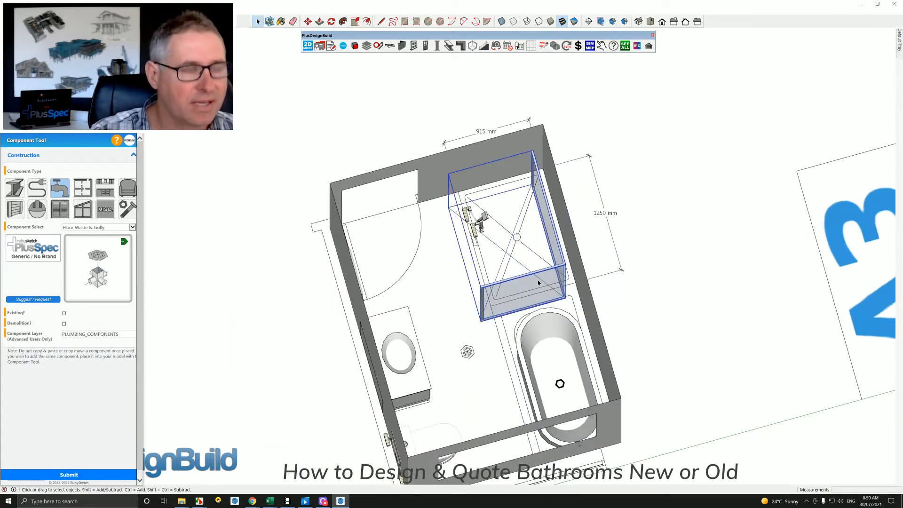
key("q")
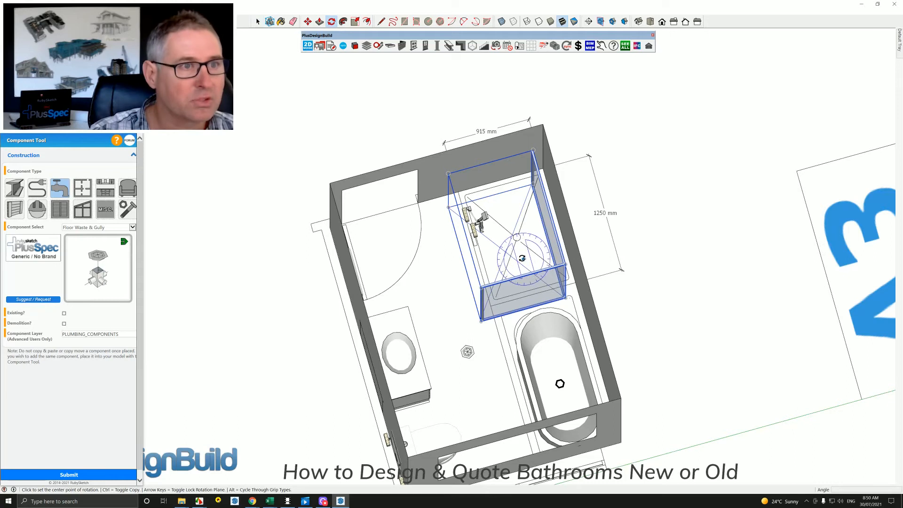
left_click(512, 233)
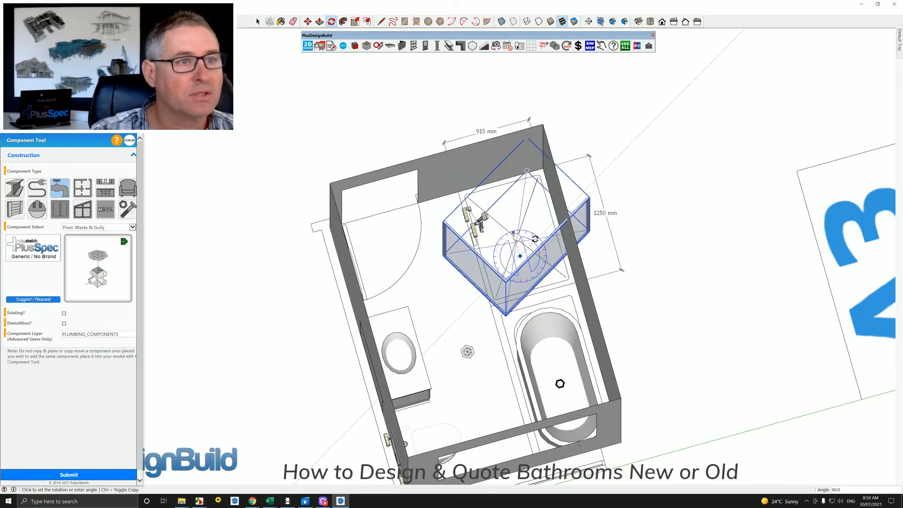
left_click(526, 284)
key("space")
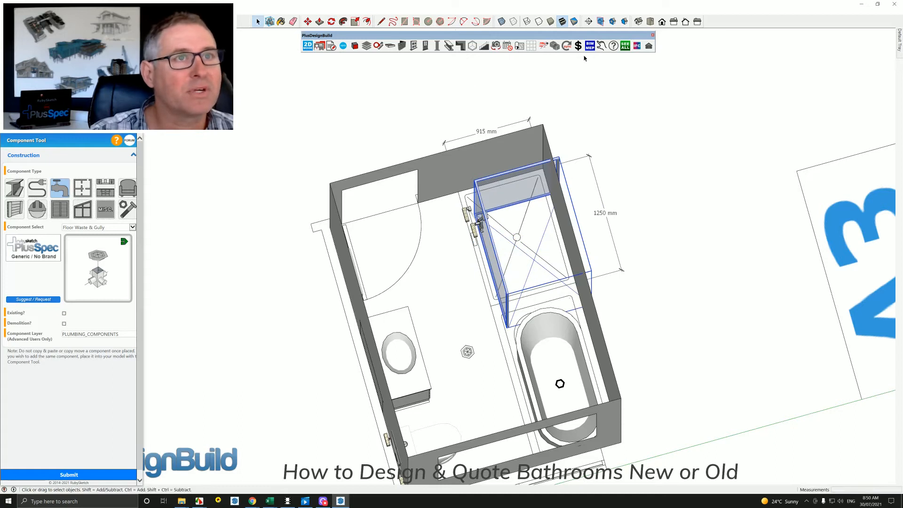
Try the corner shower with an angled, cut-off glass corner, and switch it back to the square-cornered form.
left_click(601, 48)
left_click(518, 182)
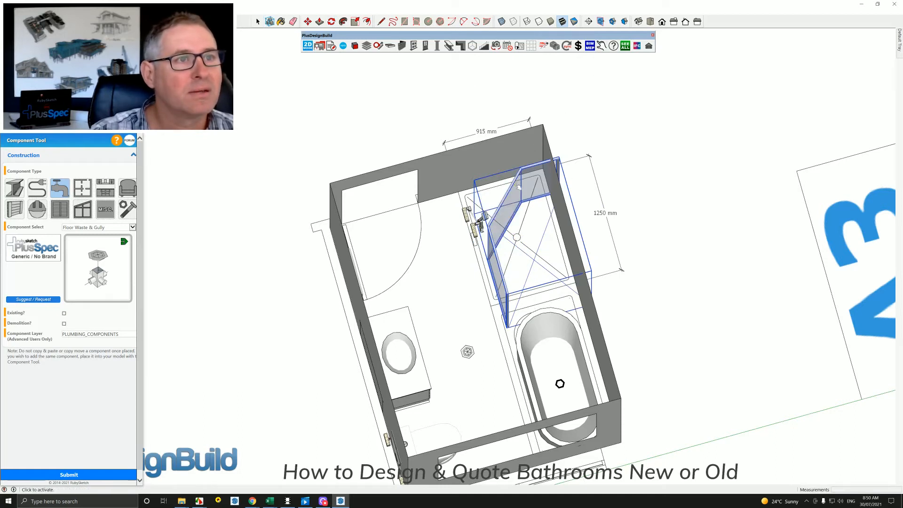
left_click(518, 192)
key("space")
Edit the corner shower component, setting Size 1 to 915 mm and Size 2 to 1250 mm.
right_click(510, 192)
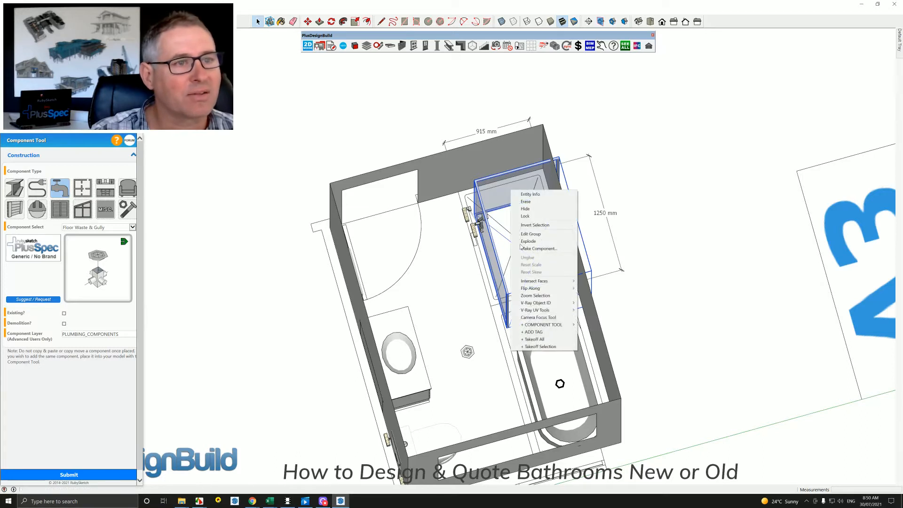
mouse_move(529, 326)
left_click(602, 324)
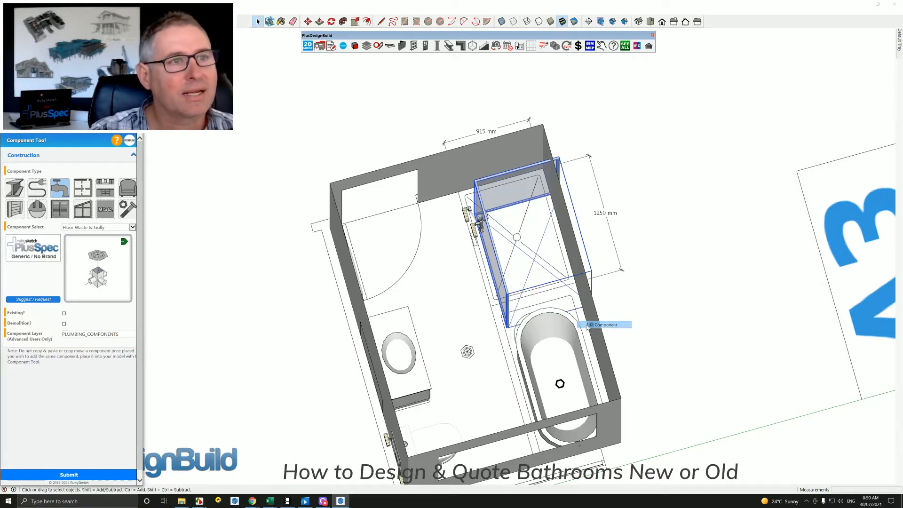
double_click(66, 182)
key("ctrl+c")
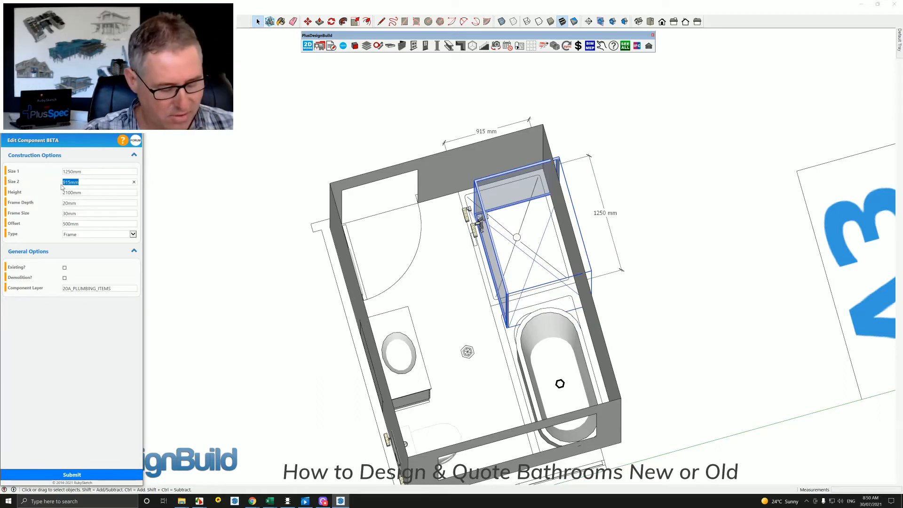
key("BackSpace")
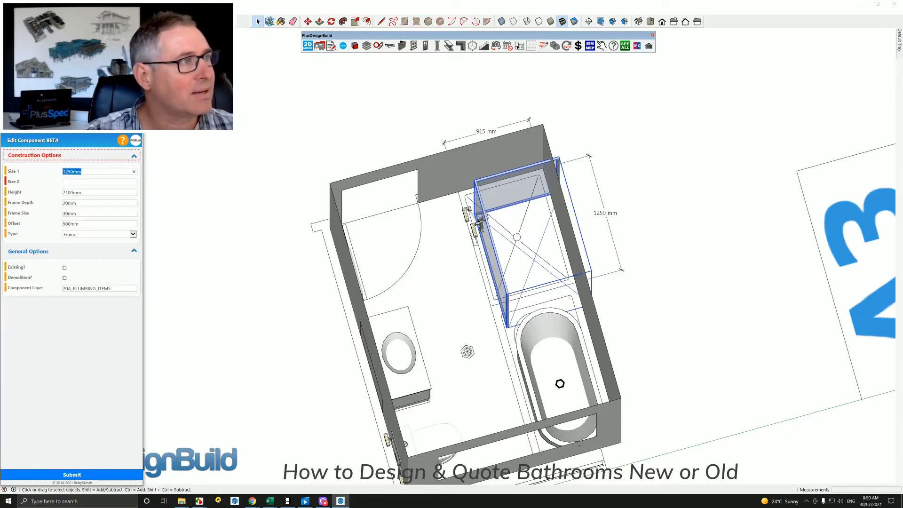
key("ctrl+v")
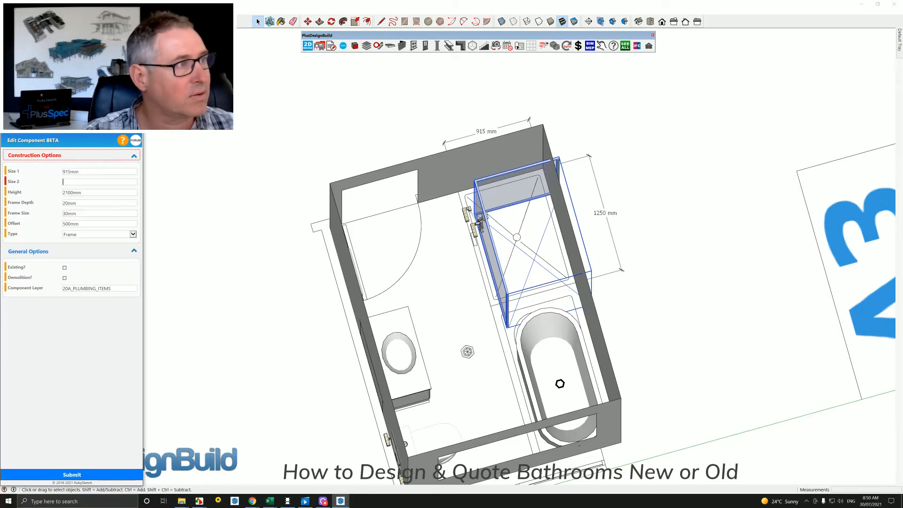
type("1250")
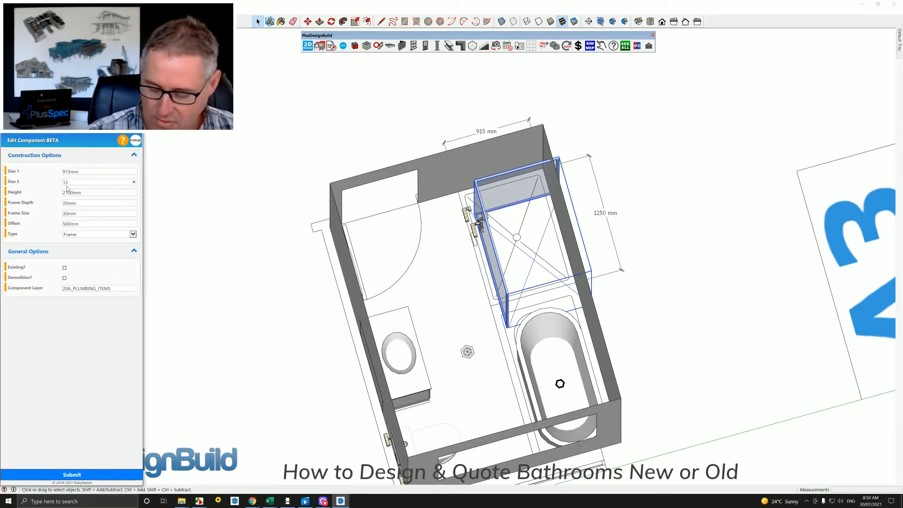
left_click(71, 475)
Rotate the corner shower a quarter turn so its long glass side faces the room and its short side faces the bath.
middle_click_drag(518, 329, 546, 333)
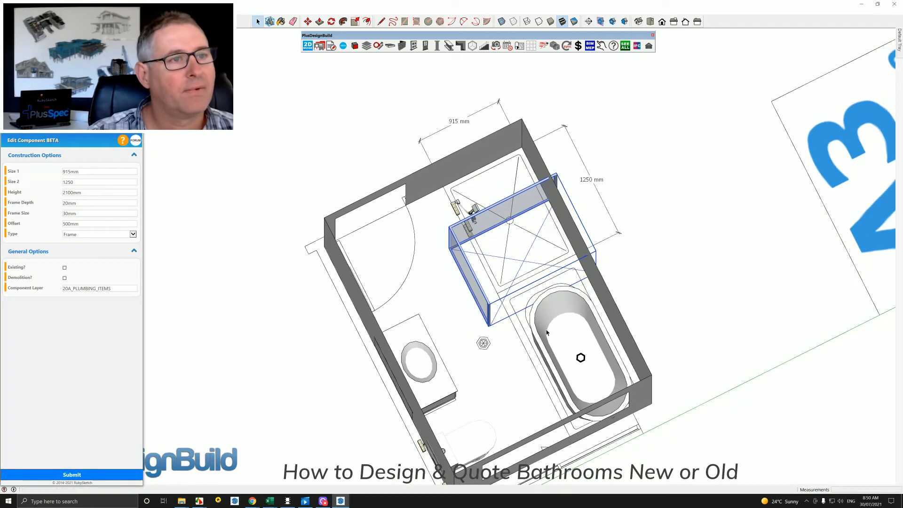
scroll(503, 272, "up", 1)
middle_click_drag(503, 267, 502, 278)
key("q")
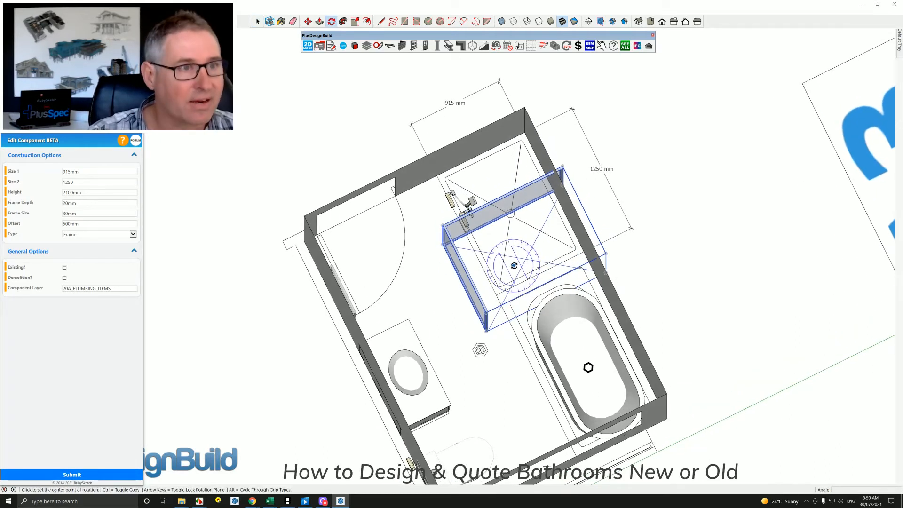
left_click(503, 262)
left_click(539, 279)
Move the corner shower against the door wall and the adjoining long wall, aligned with the drawn shower base.
middle_click_drag(472, 302, 495, 283)
scroll(408, 241, "up", 1)
key("m")
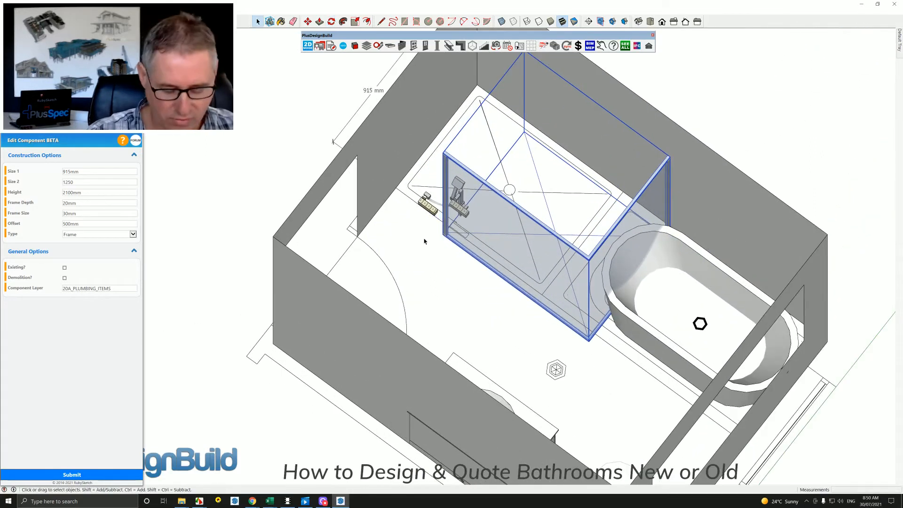
left_click(439, 235)
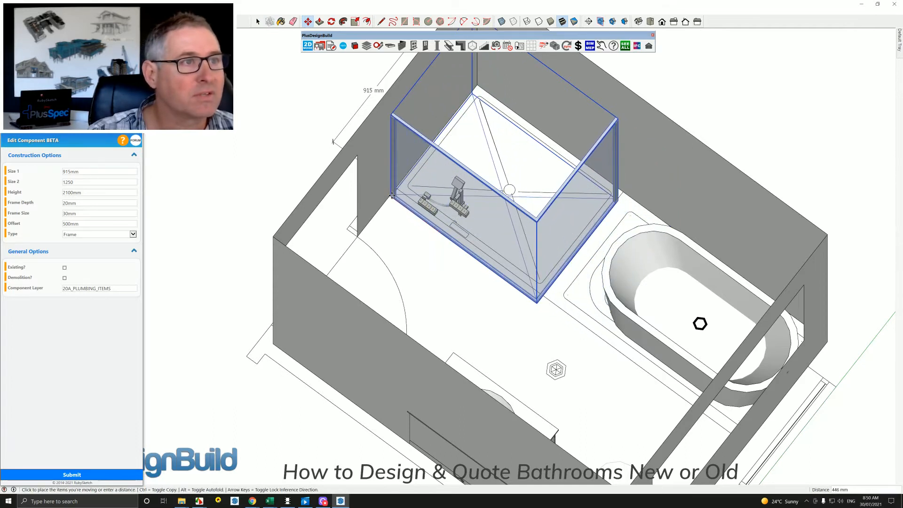
left_click(618, 200)
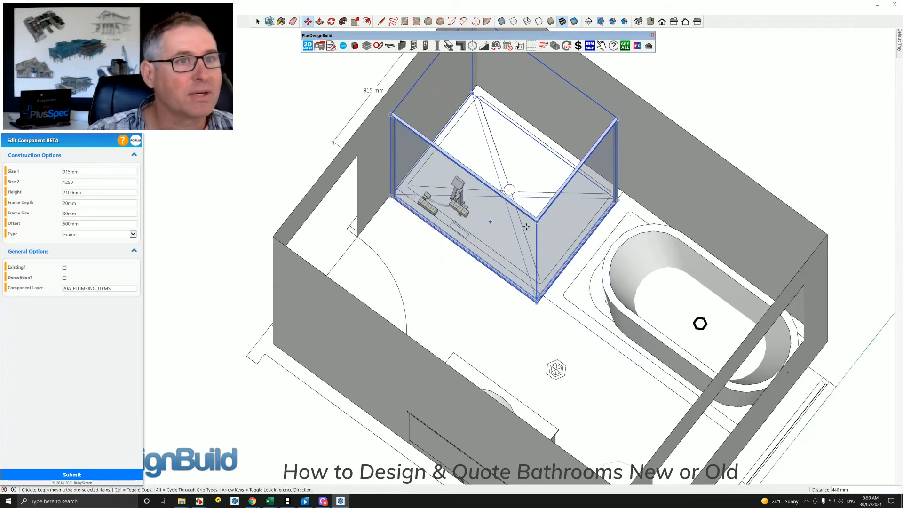
left_click(619, 200)
left_click(624, 193)
middle_click_drag(616, 226, 257, 322)
key("space")
scroll(487, 257, "up", 1)
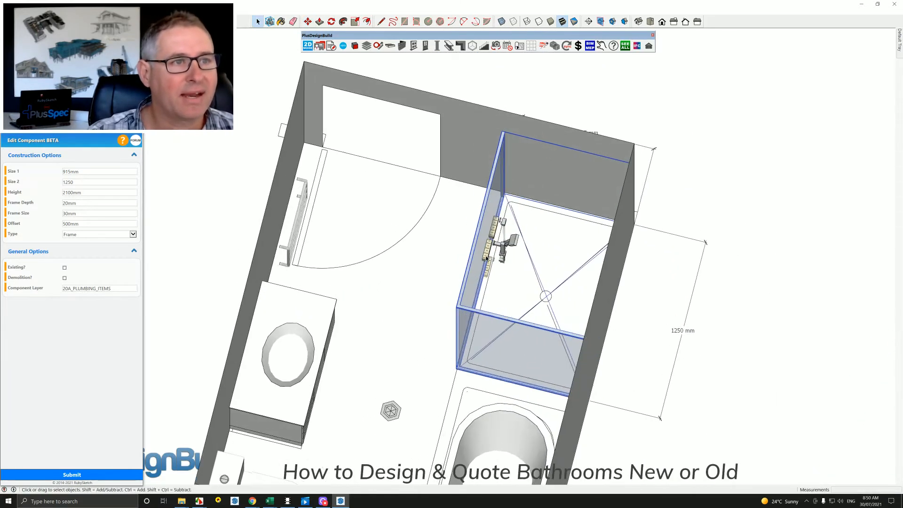
Rotate the shower mixer and rail set a quarter turn so its back faces the door wall.
scroll(487, 258, "up", 1)
left_click(502, 244)
middle_click_drag(502, 244, 533, 312)
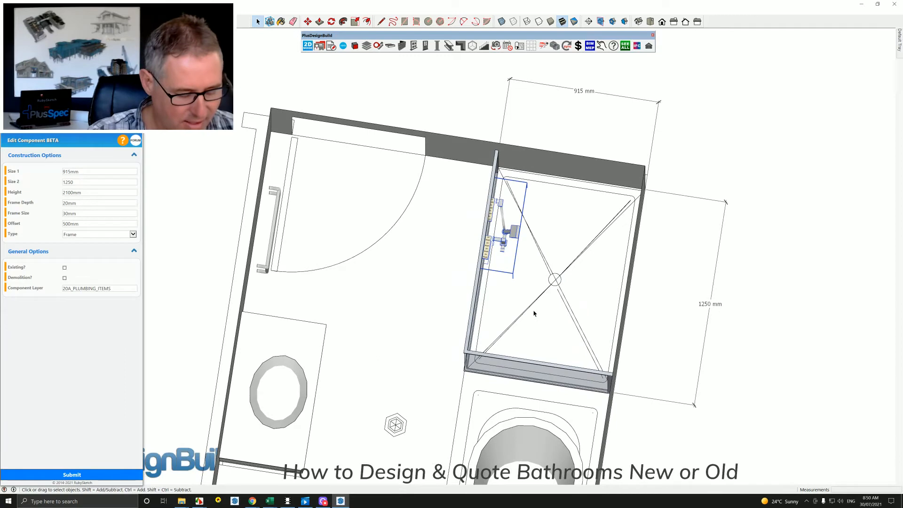
key("q")
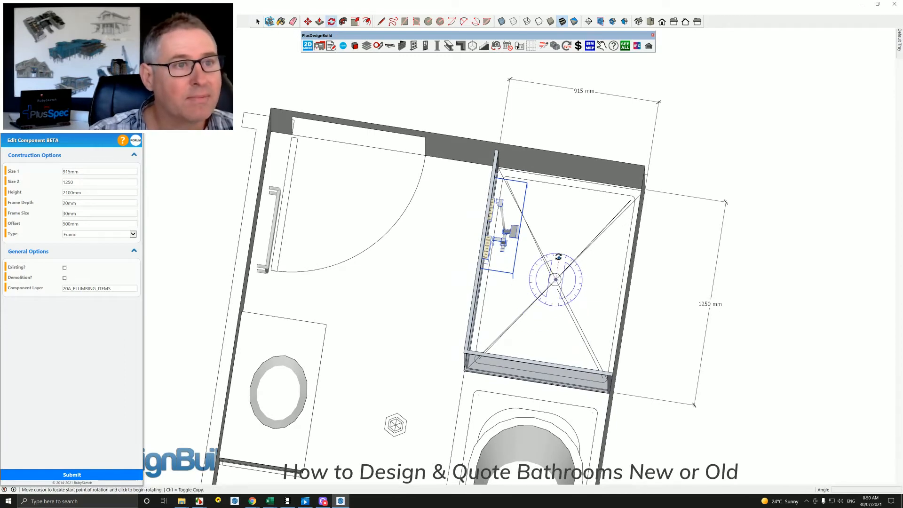
left_click(559, 253)
left_click(577, 282)
middle_click_drag(578, 282, 561, 270)
Move the shower mixer and rail set onto the door wall inside the shower, with its timber backing blocks embedded in the wall.
key("m")
left_click(505, 243)
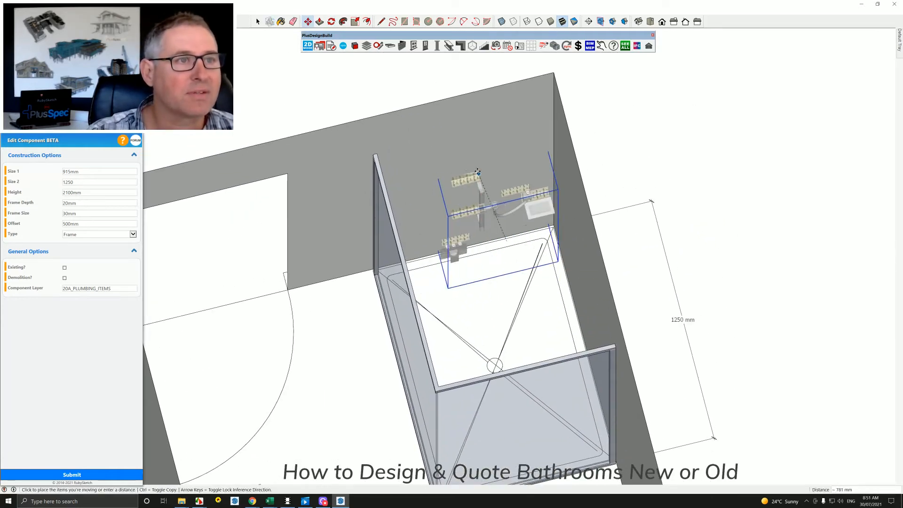
left_click(460, 158)
scroll(463, 171, "up", 2)
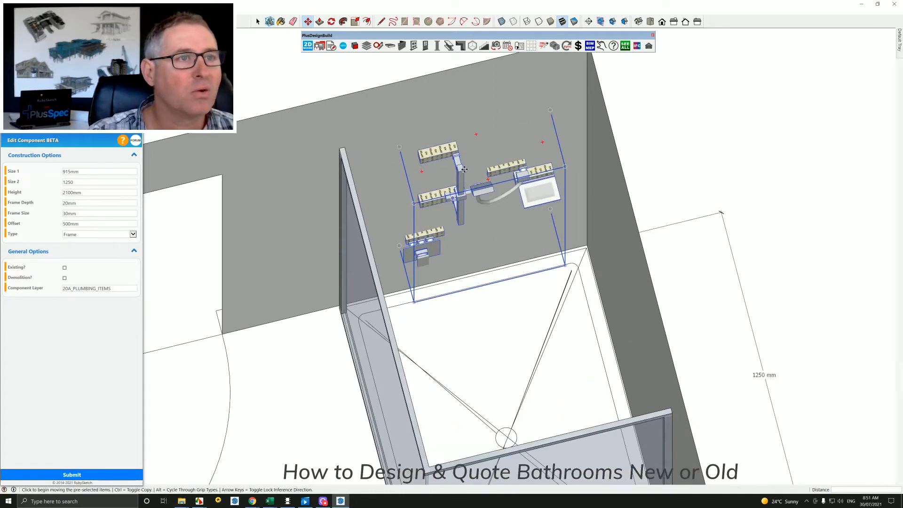
middle_click_drag(463, 175, 494, 246, "shift")
scroll(493, 246, "up", 3)
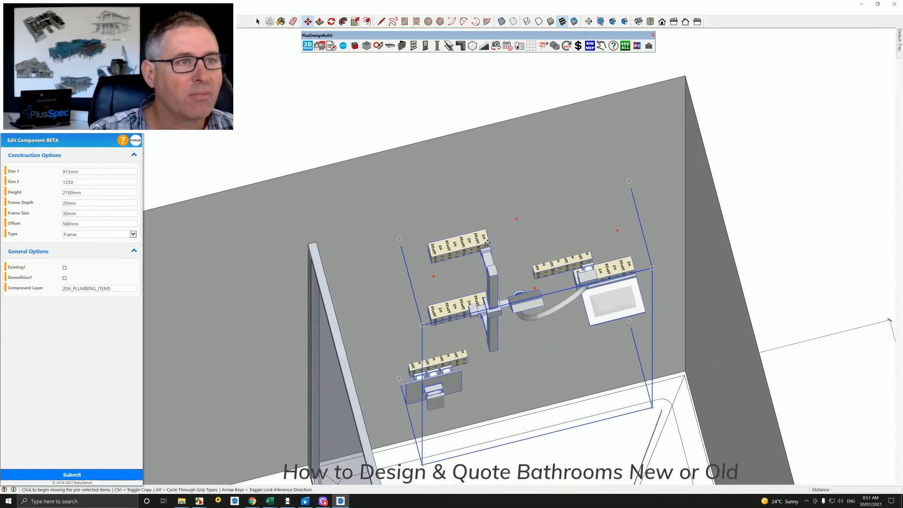
left_click(485, 233)
scroll(528, 355, "down", 5)
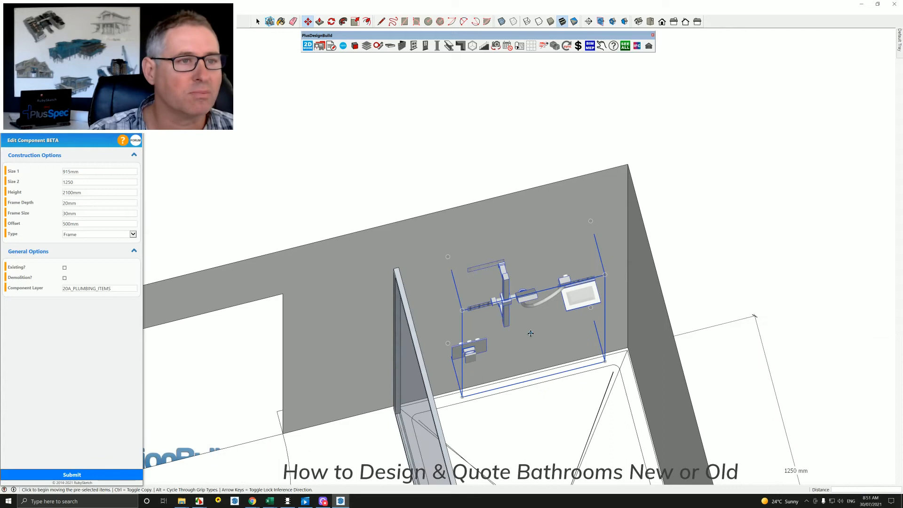
Place a Basin Mixer Assembly plumbing component on the vanity top, centred behind the basin, and close the component settings.
scroll(528, 355, "down", 3)
middle_click_drag(528, 367, 422, 369)
middle_click_drag(403, 286, 283, 324)
middle_click_drag(418, 372, 435, 302)
left_click(139, 129)
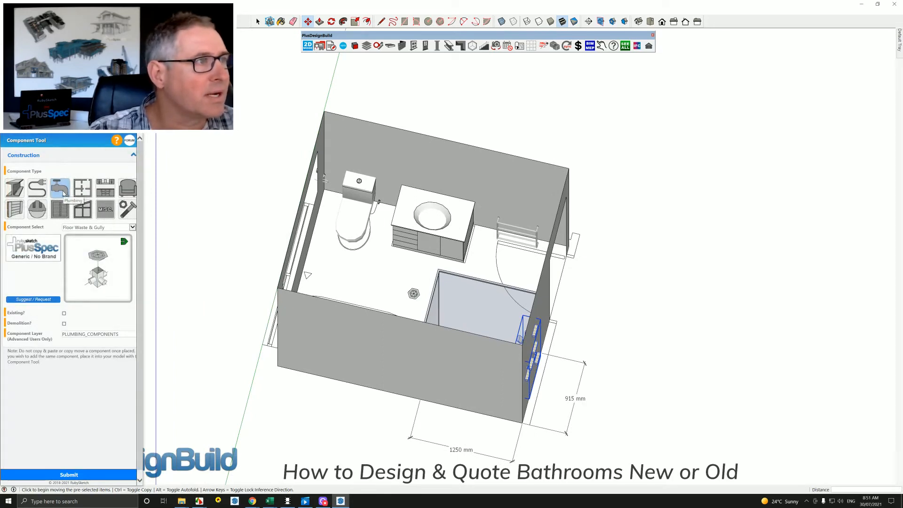
left_click(93, 228)
left_click(86, 196)
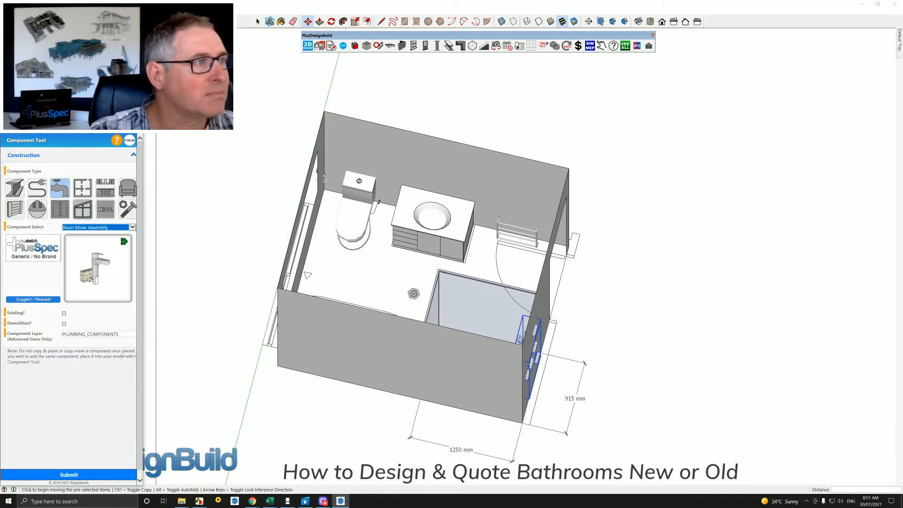
left_click(61, 475)
scroll(435, 199, "up", 5)
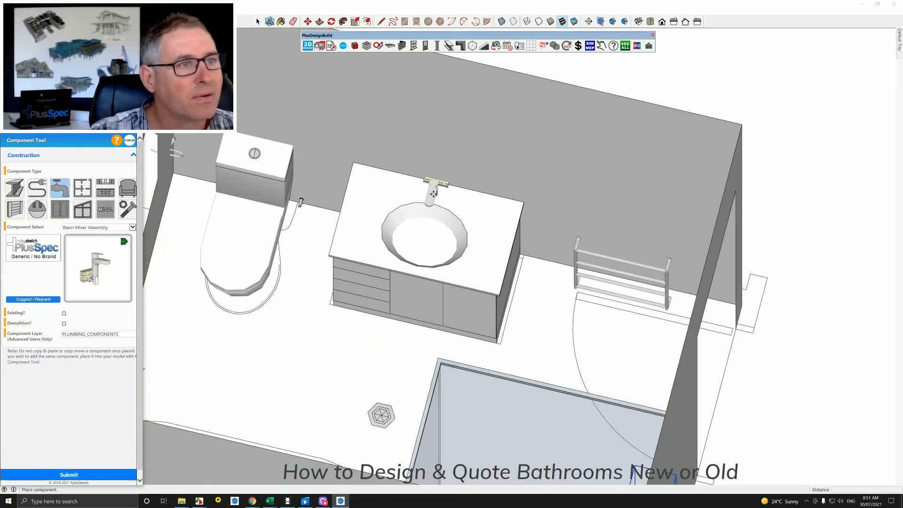
left_click(435, 189)
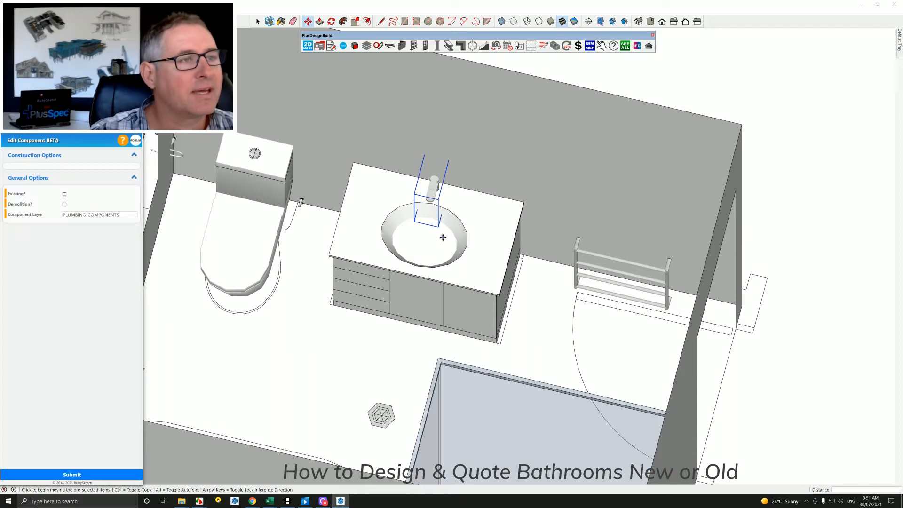
left_click(133, 128)
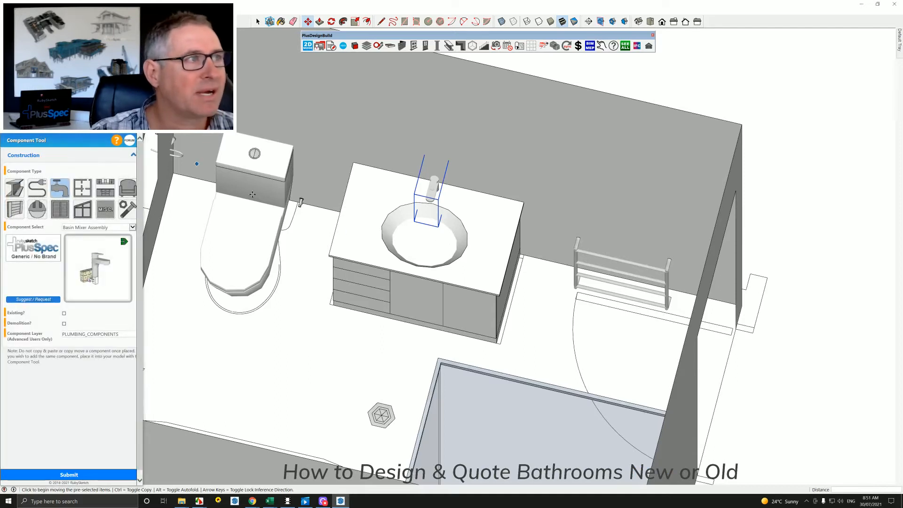
left_click(134, 128)
Create the model's bill of quantities and expand its Plumbing category to review the plumbing items and plumbing penetrations.
scroll(340, 245, "down", 4)
middle_click_drag(341, 246, 369, 230)
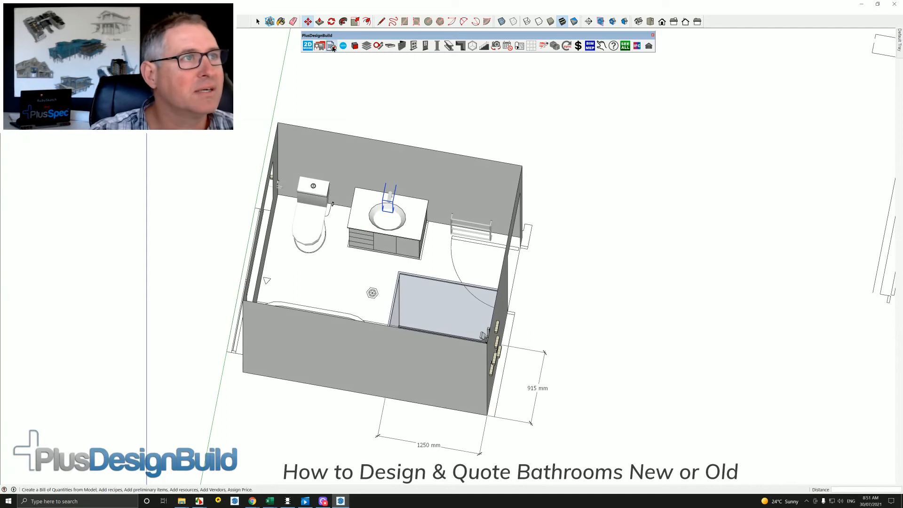
left_click(332, 45)
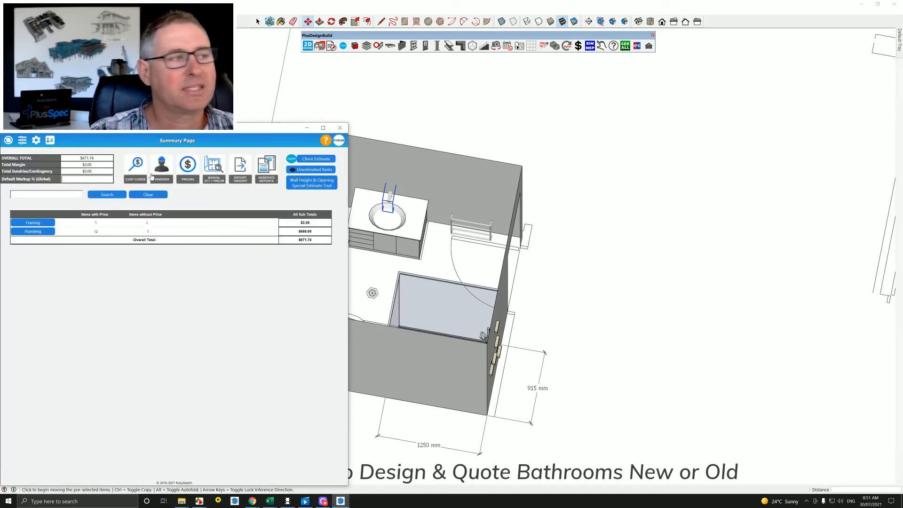
left_click(33, 231)
left_click(79, 243)
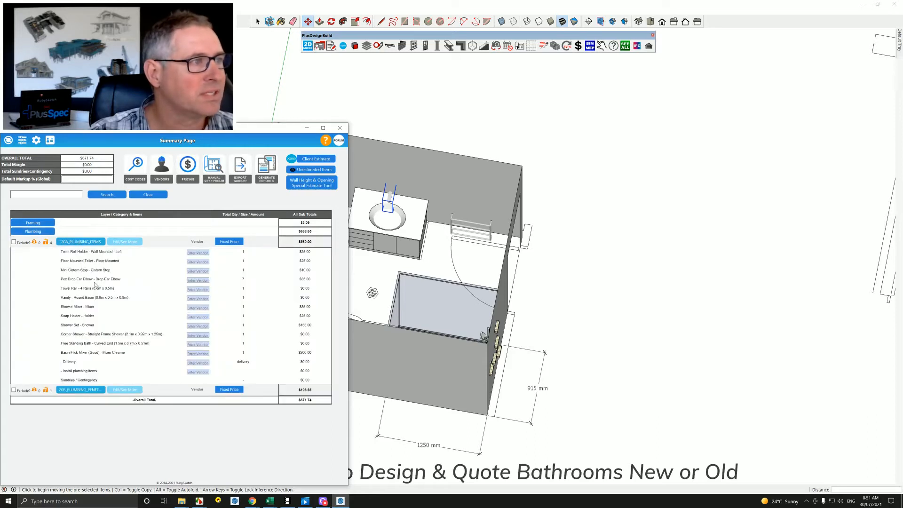
left_click(79, 389)
scroll(78, 400, "down", 1)
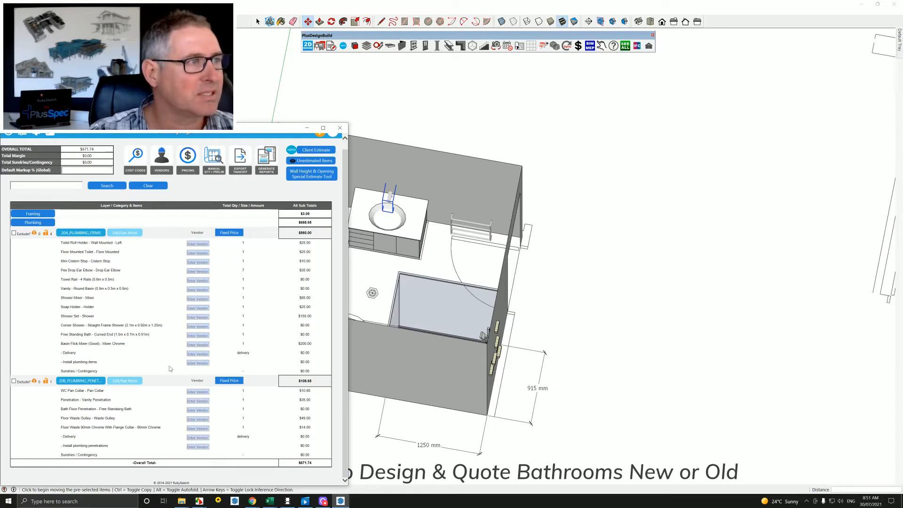
In 20A_PLUMBING_ITEMS, add alternate names for the toilet roll holder: Paper Holder with product code 1234, and Paper Holder Gold.
left_click(125, 233)
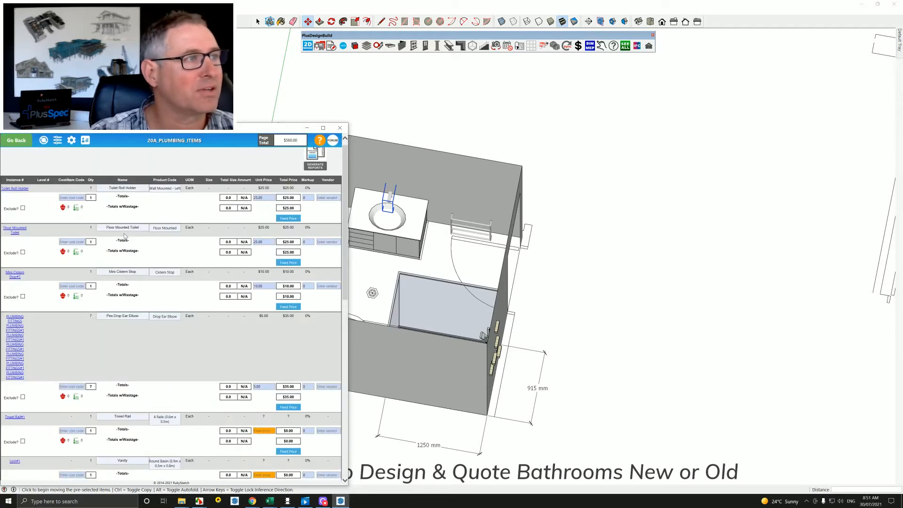
left_click(139, 190)
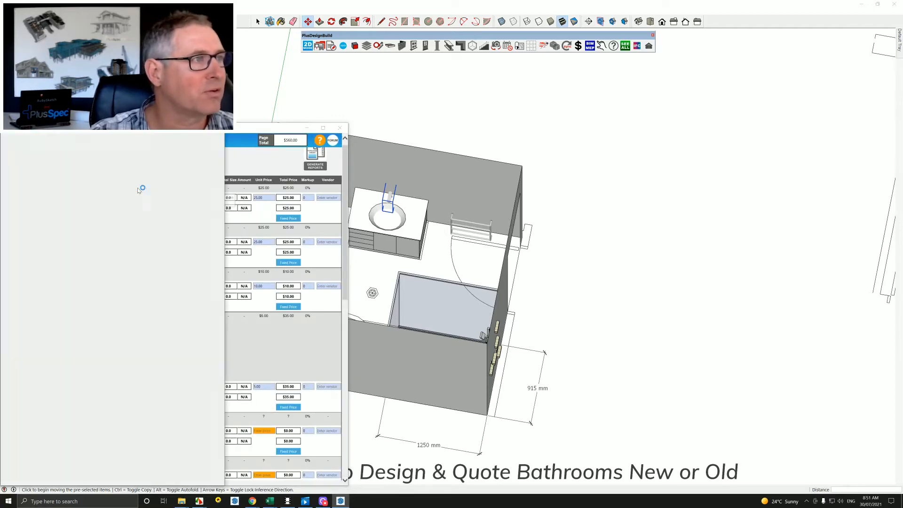
left_click(79, 181)
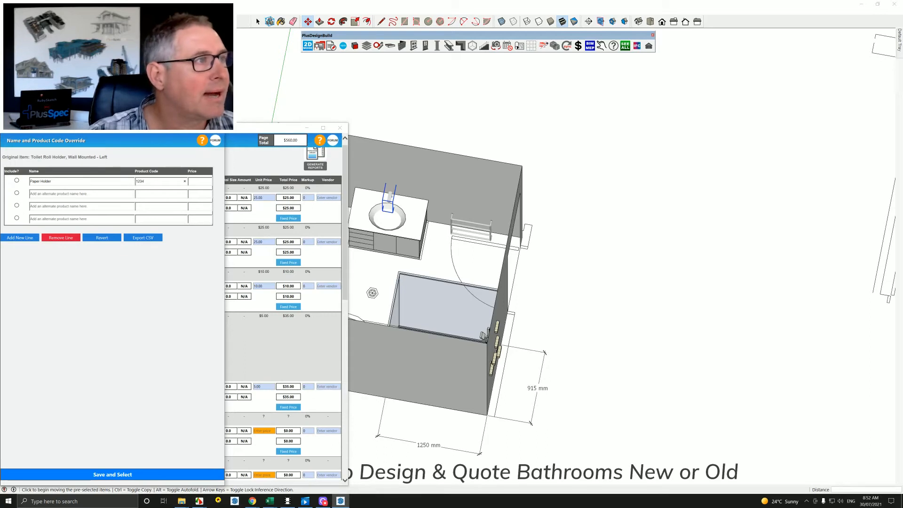
key("shift+Tab")
key("ctrl+c")
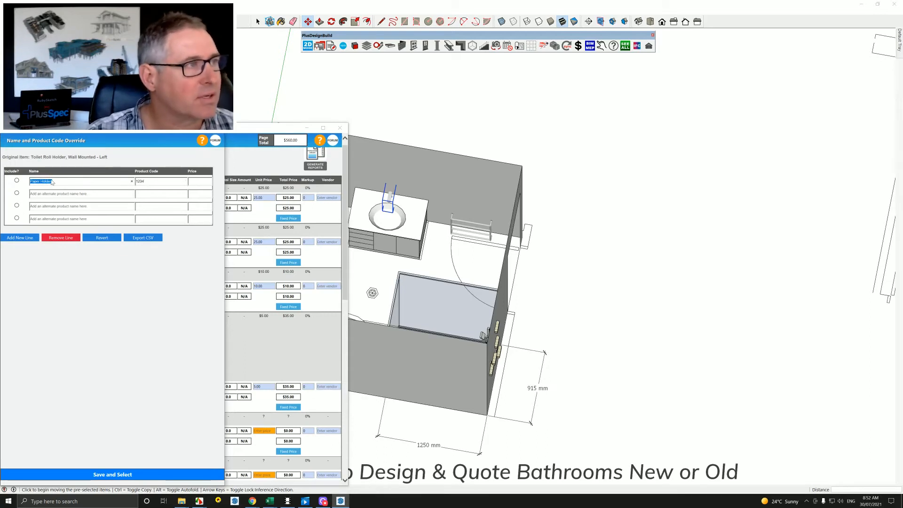
left_click(42, 194)
key("ctrl+v")
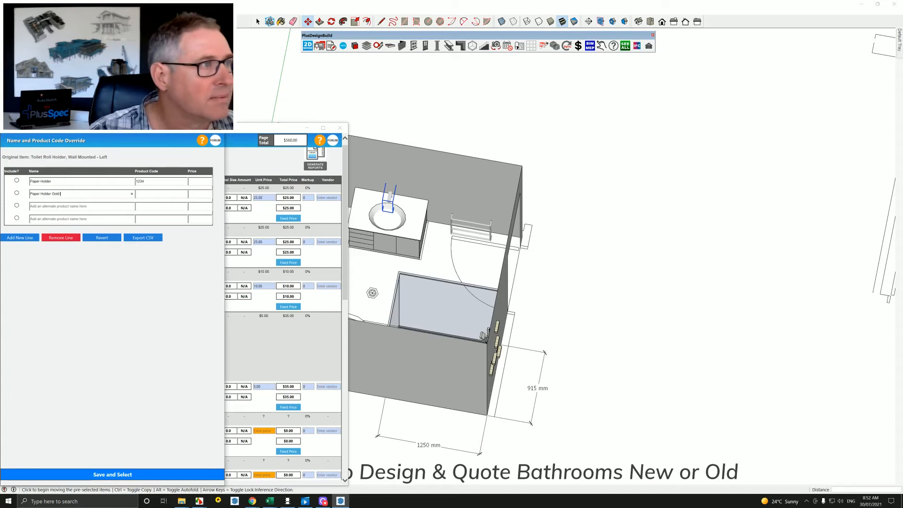
Add Paper Holder Blank as a third alternative, price the three options 100, 120 and 125, and apply Paper Holder.
key("ctrl+a")
key("ctrl+c")
left_click(42, 206)
key("ctrl+v")
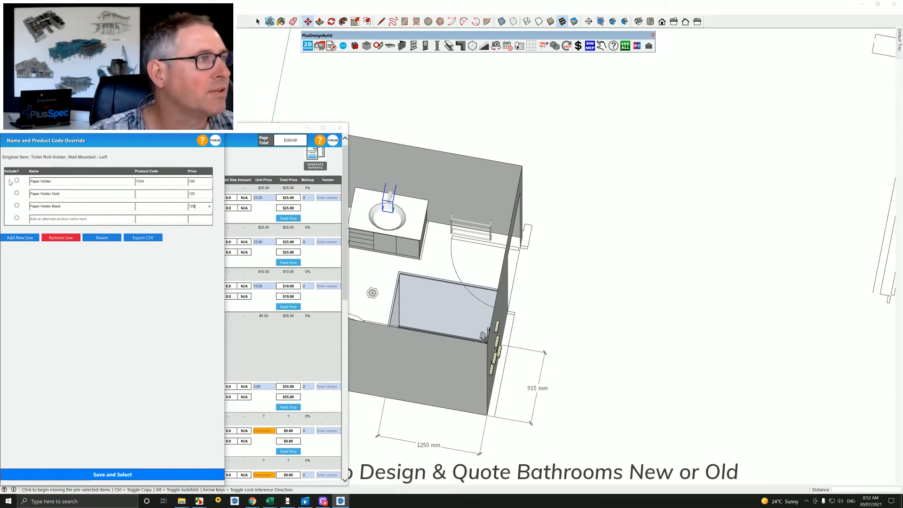
left_click(91, 473)
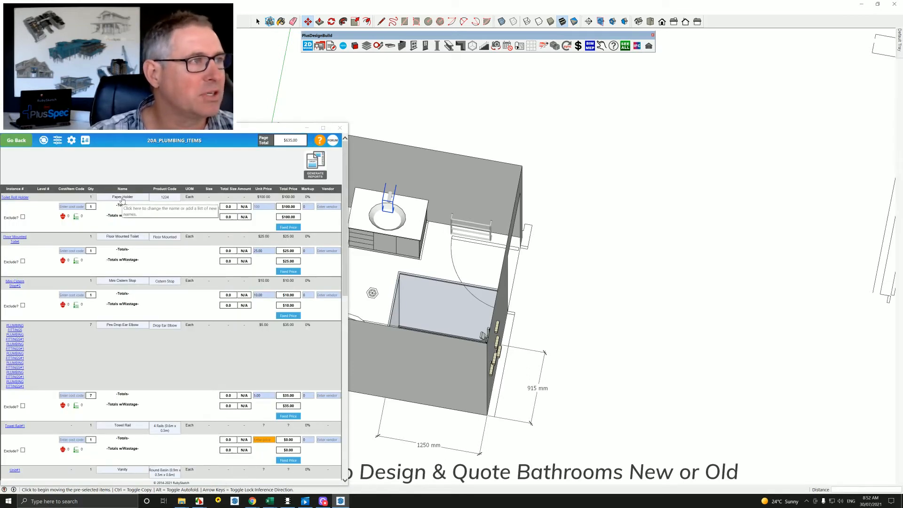
Review the saved Paper Holder alternatives, and close the estimate without turning on all the geometry in the model.
left_click(122, 197)
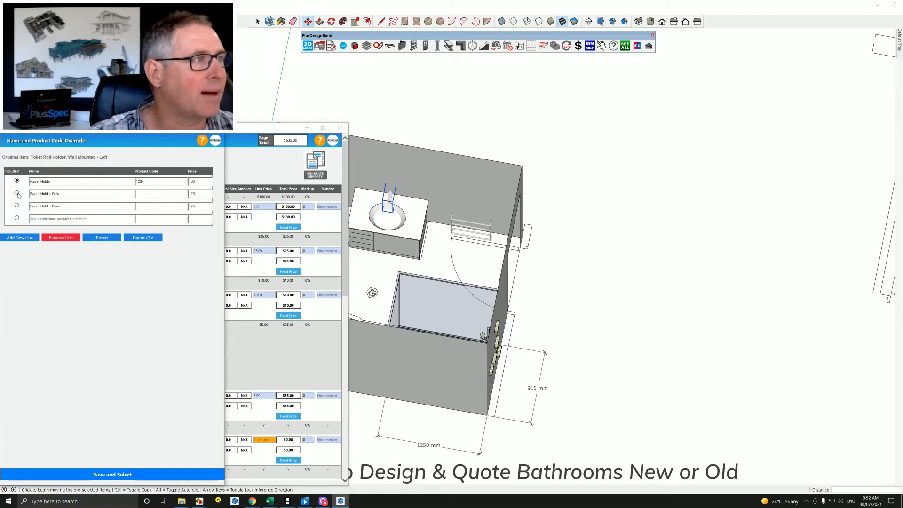
left_click(216, 128)
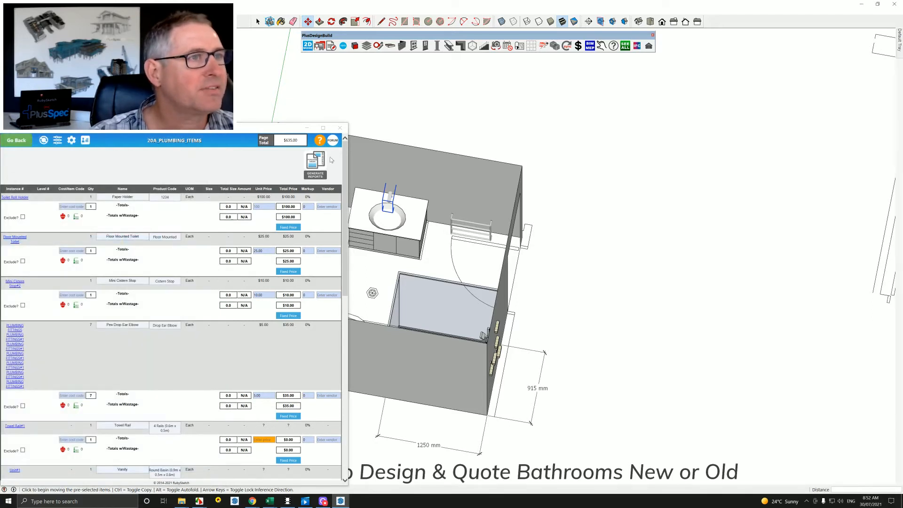
left_click(340, 127)
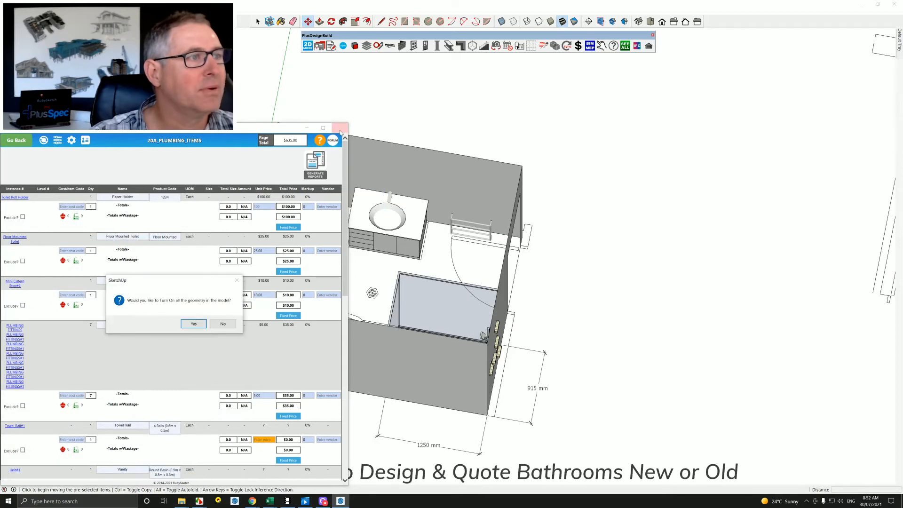
left_click(219, 324)
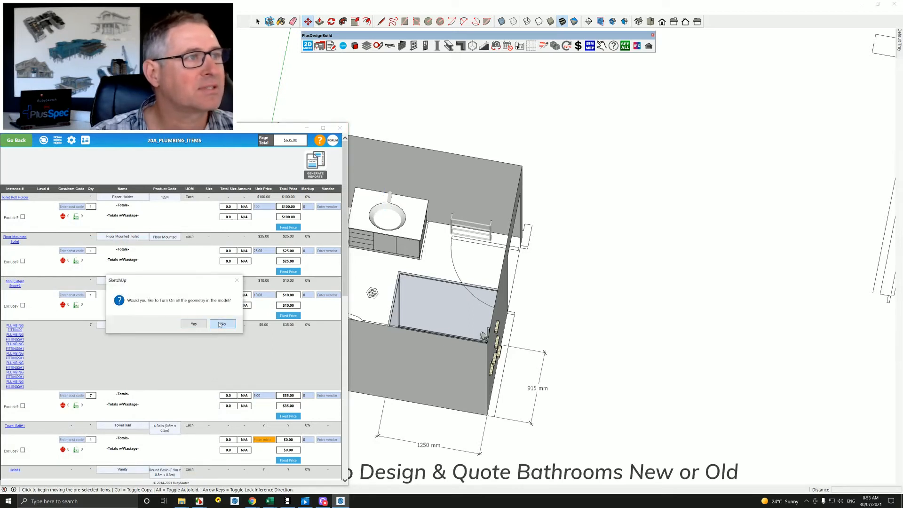
Cycle the vanity basin mixer's tap style to the tall curved gooseneck tap.
scroll(406, 198, "up", 5)
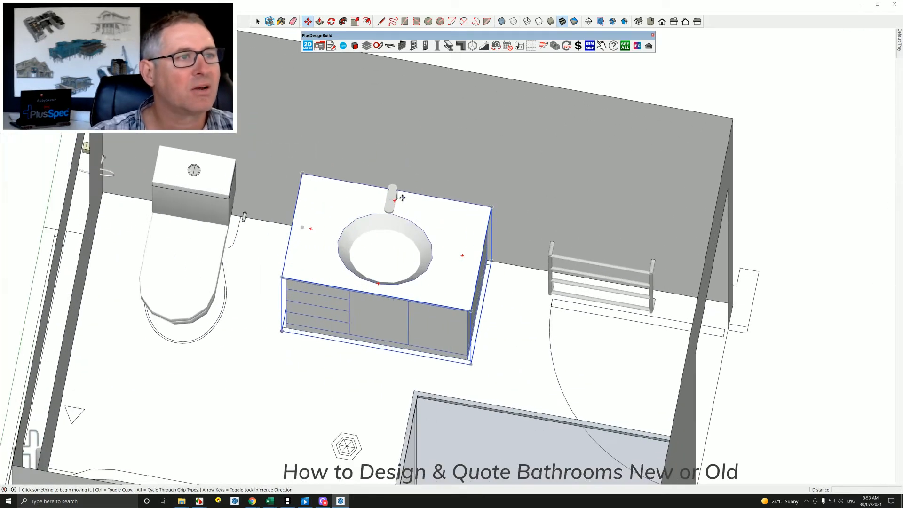
scroll(406, 197, "up", 3)
scroll(395, 202, "up", 1)
mouse_move(395, 201)
middle_mouse_down()
mouse_move(389, 184)
mouse_move(333, 171)
middle_mouse_up()
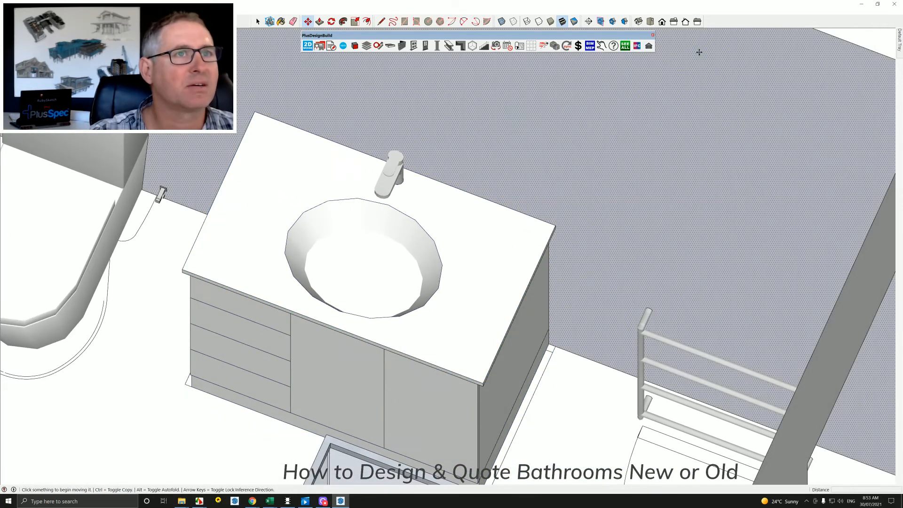
left_click(602, 45)
left_click(395, 185)
left_click(396, 183)
left_click(397, 182)
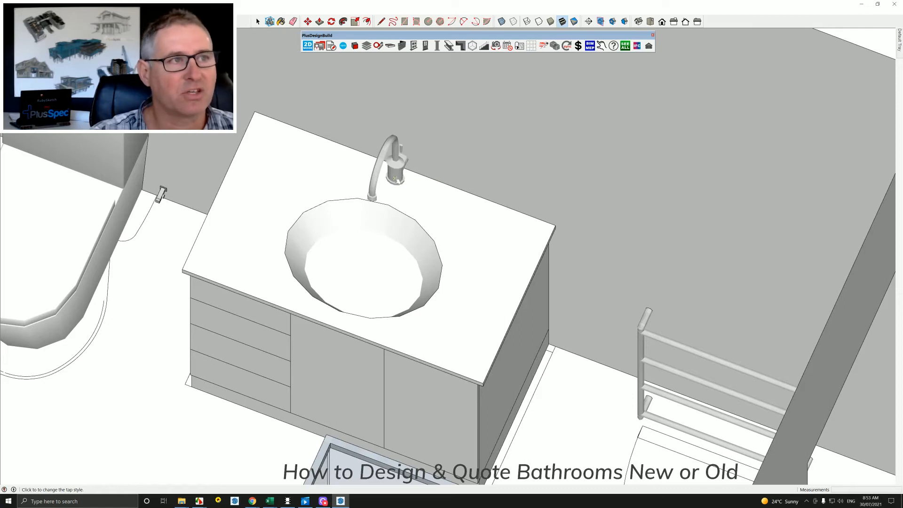
Move the toilet roll holder from the window-side wall corner along the back wall to the gap between toilet and vanity.
scroll(397, 176, "down", 3)
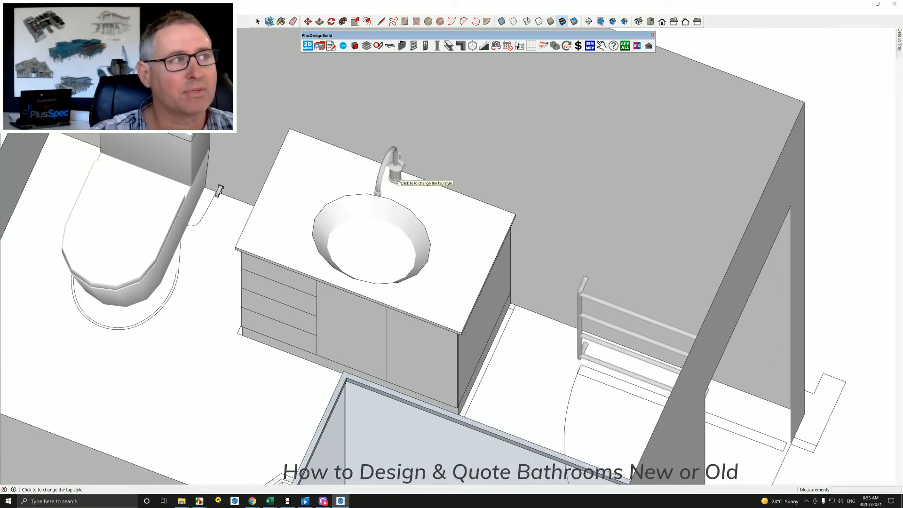
scroll(396, 181, "down", 4)
middle_click_drag(366, 196, 450, 196)
key("space")
left_click(239, 148)
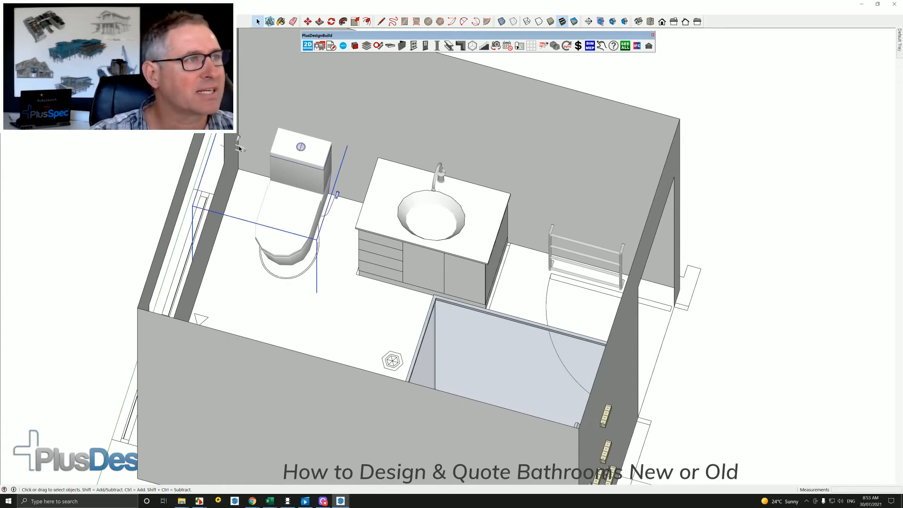
double_click(239, 148)
left_click(239, 144)
key("m")
left_click(261, 123)
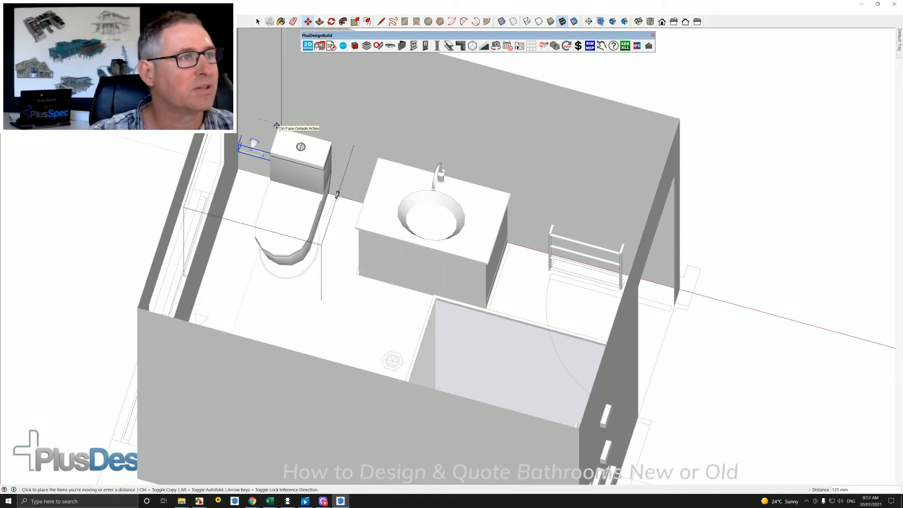
left_click(377, 157)
key("space")
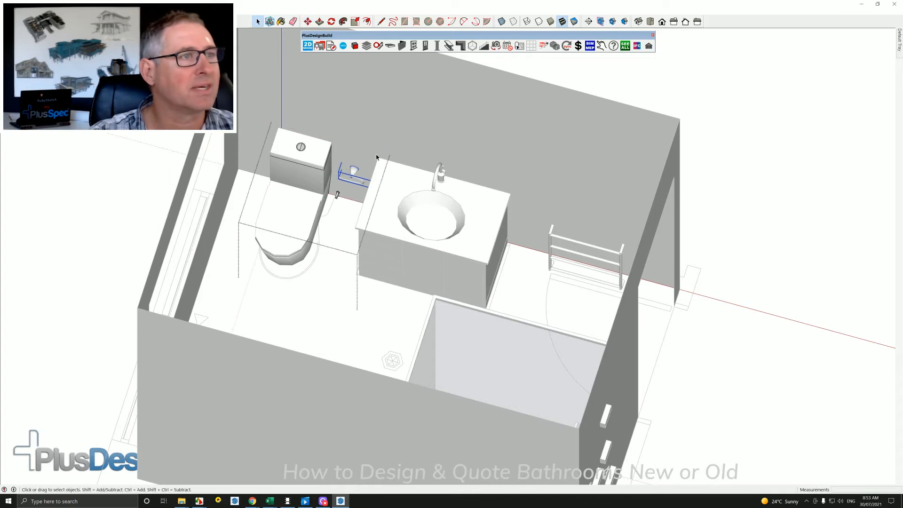
scroll(376, 157, "down", 6)
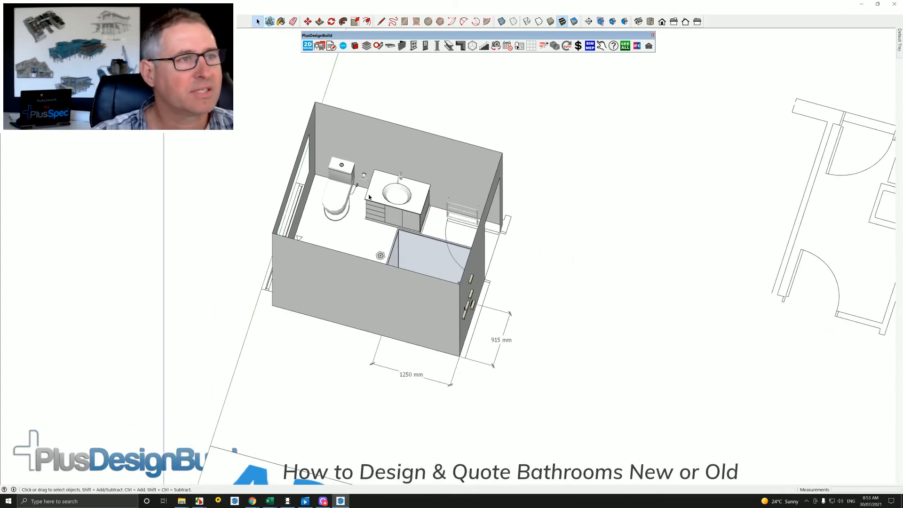
mouse_move(369, 197)
middle_mouse_down()
mouse_move(358, 226)
mouse_move(316, 177)
mouse_move(392, 213)
middle_mouse_up()
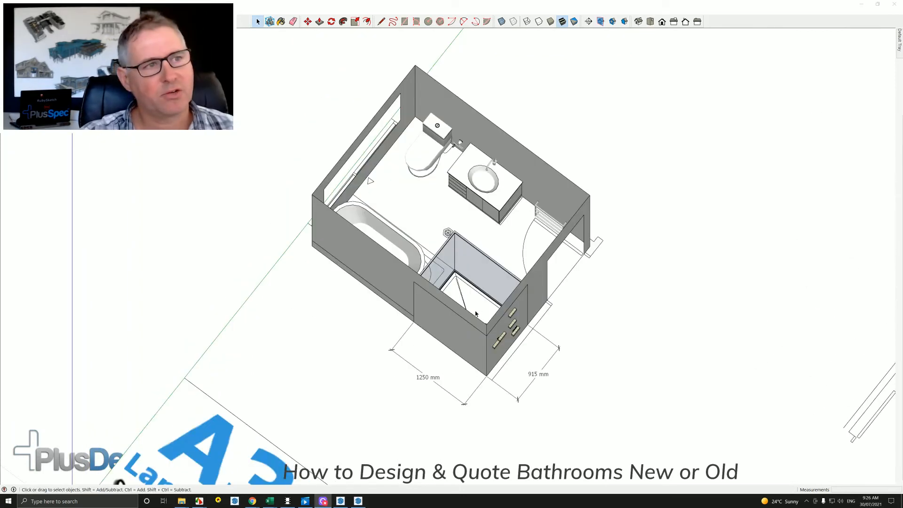
middle_click_drag(446, 305, 463, 355)
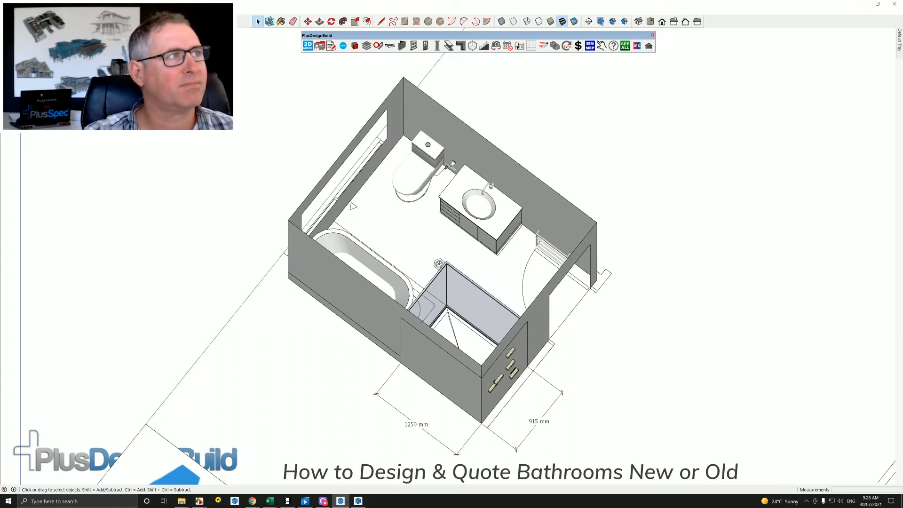
Open the Custom Estimation Tool and search its area products for "tile".
left_click(41, 12)
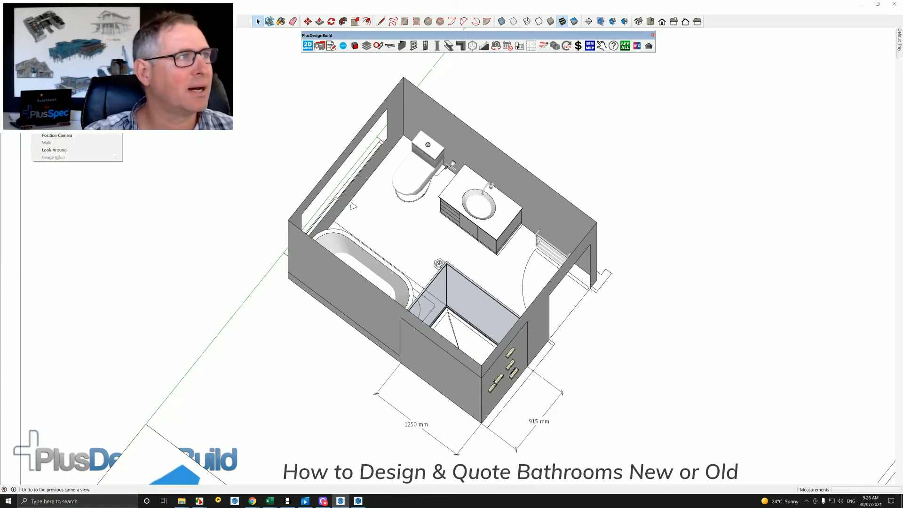
left_click(56, 51)
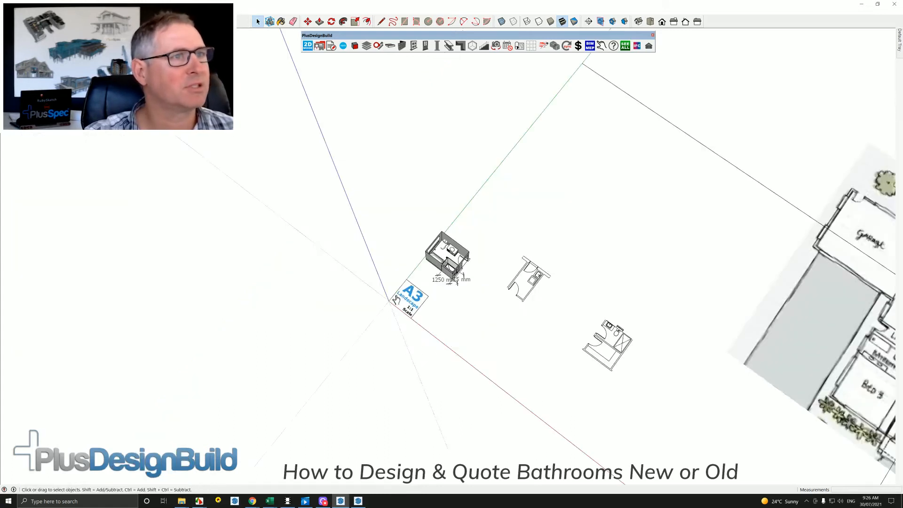
scroll(373, 264, "up", 10)
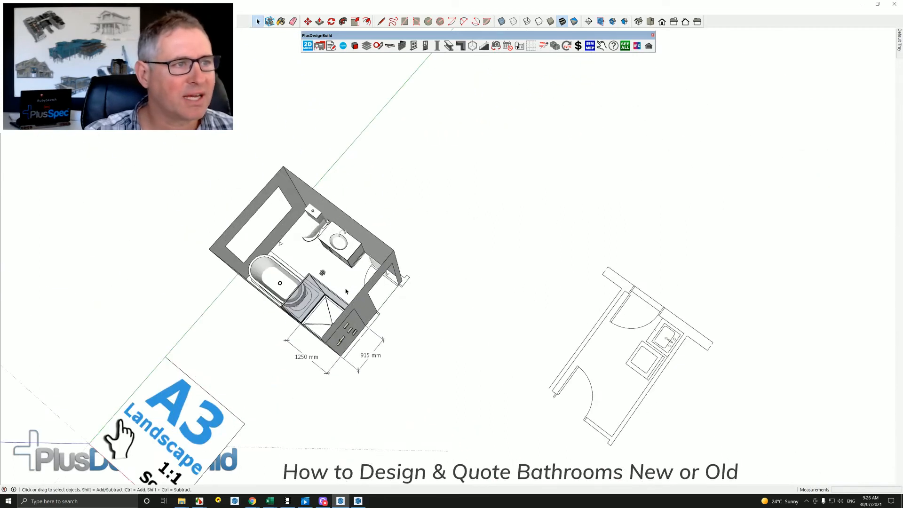
middle_click_drag(347, 289, 487, 240)
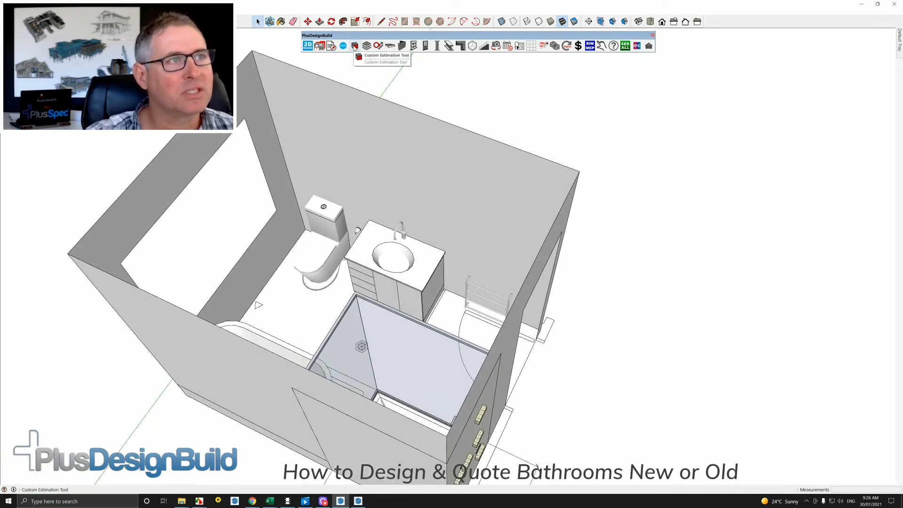
middle_click_drag(403, 227, 409, 185)
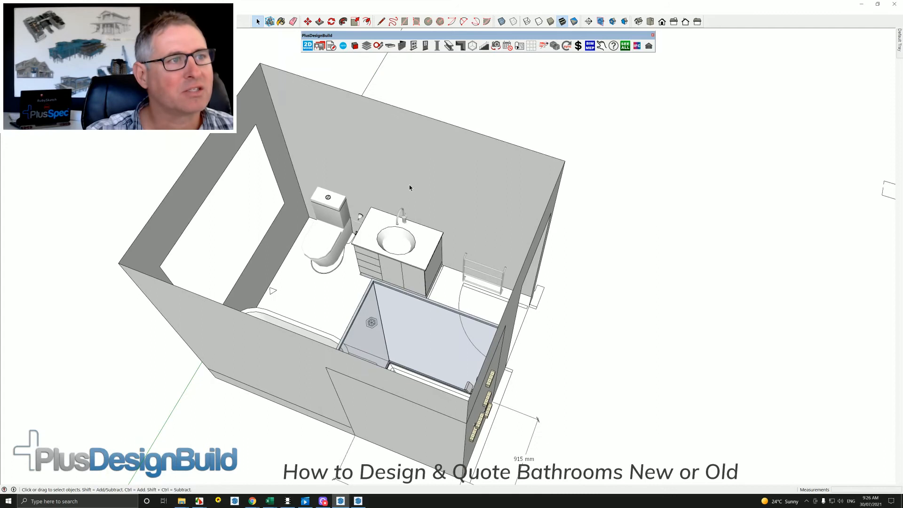
left_click(355, 47)
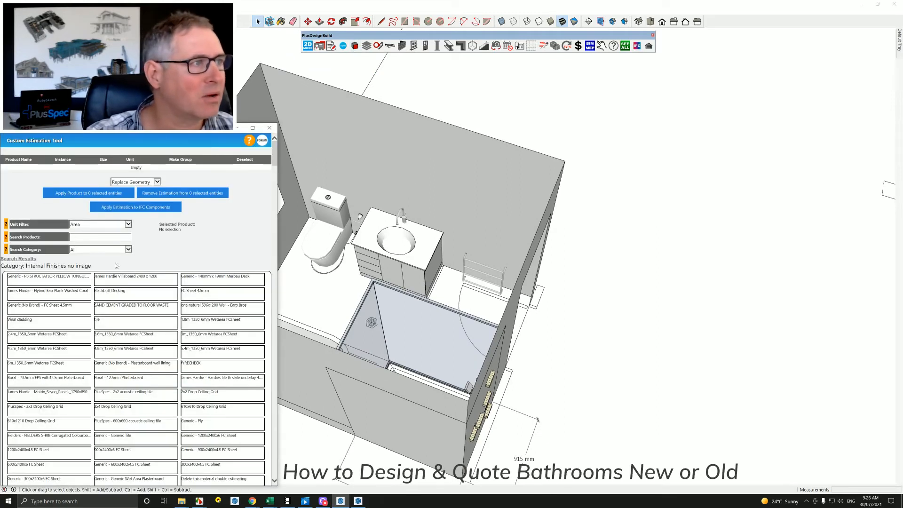
left_click(83, 236)
type("tile")
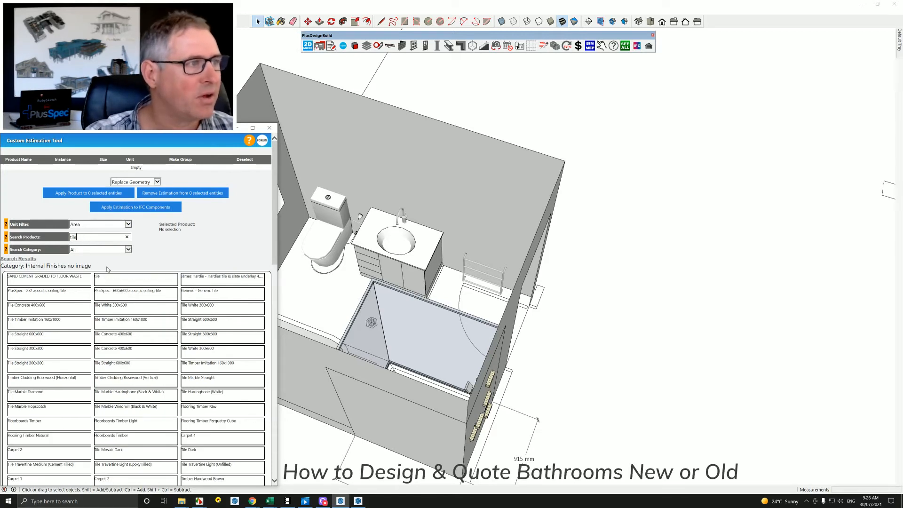
Apply SAND CEMENT GRADED TO FLOOR WASTE to the main bathroom floor face using Duplicate Geometry.
left_click(60, 284)
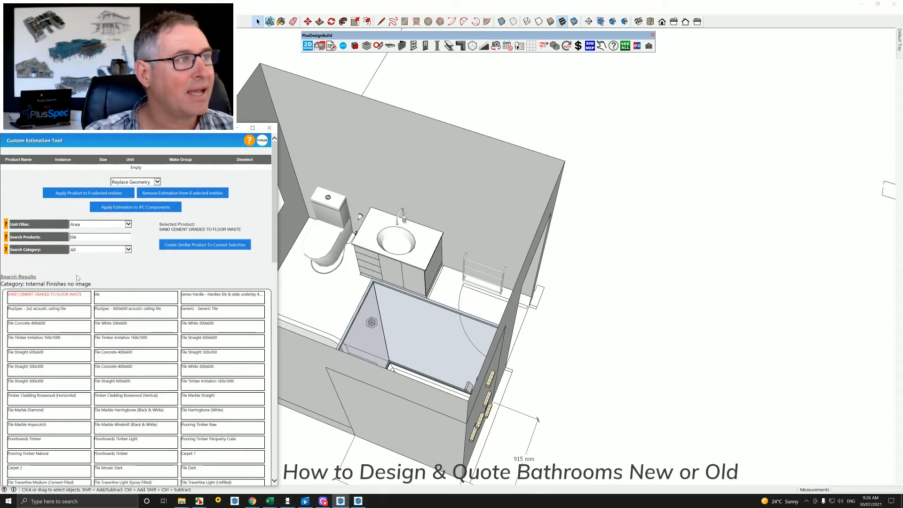
left_click(158, 183)
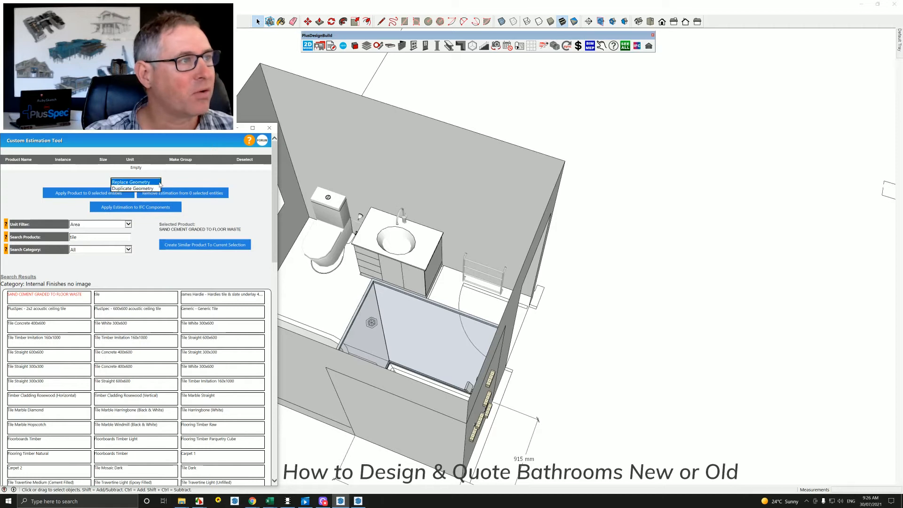
left_click(151, 188)
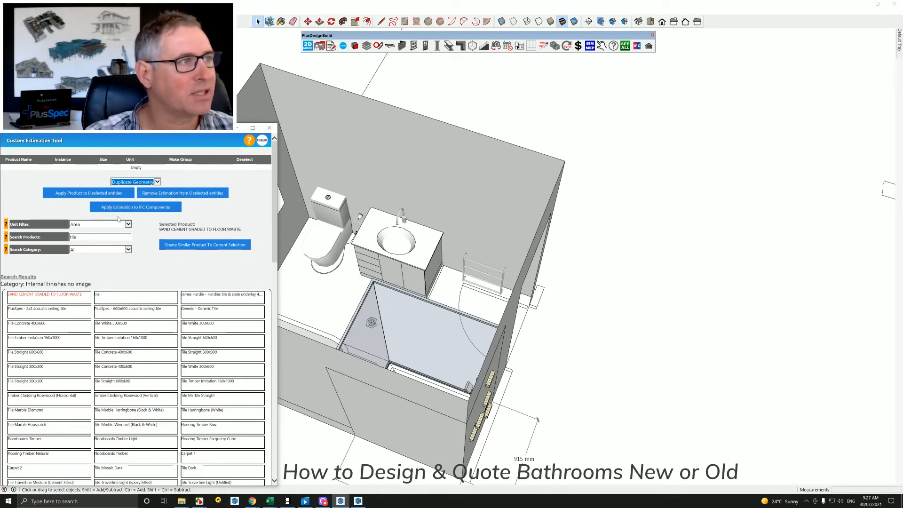
left_click(331, 317)
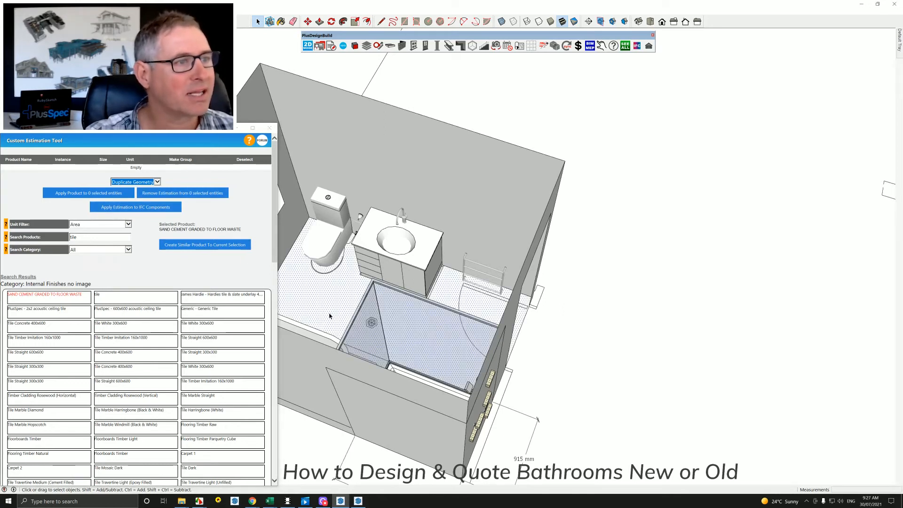
middle_click_drag(380, 327, 400, 355)
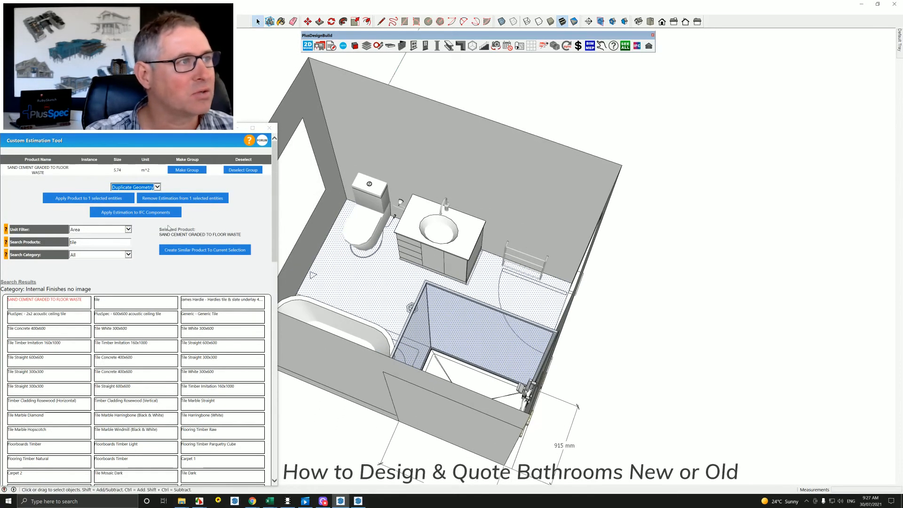
left_click(103, 201)
scroll(370, 280, "up", 8)
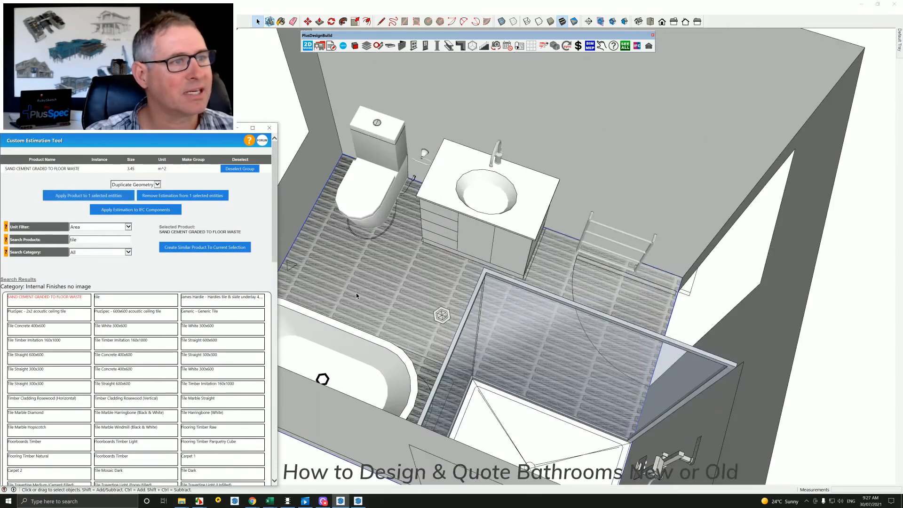
scroll(371, 279, "down", 8)
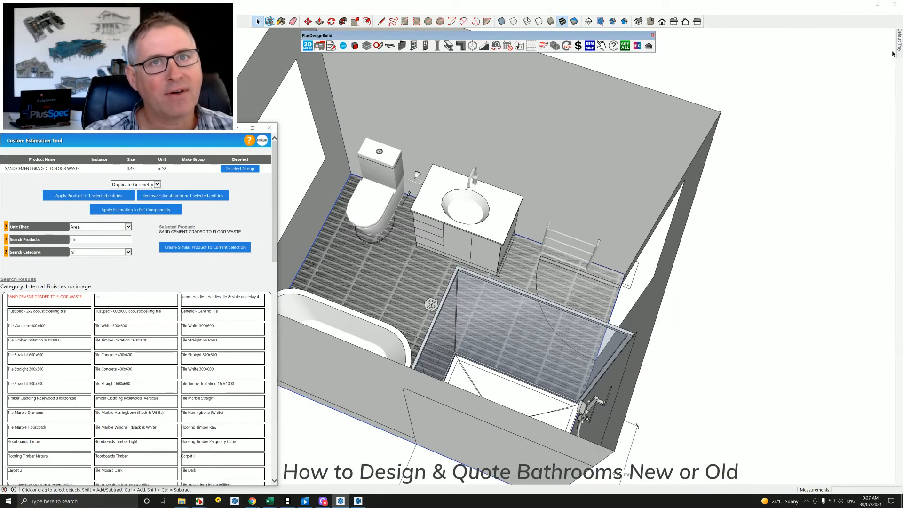
Pin the Default Tray open and hide the 29_FLOOR_FINISH tag.
mouse_move(899, 47)
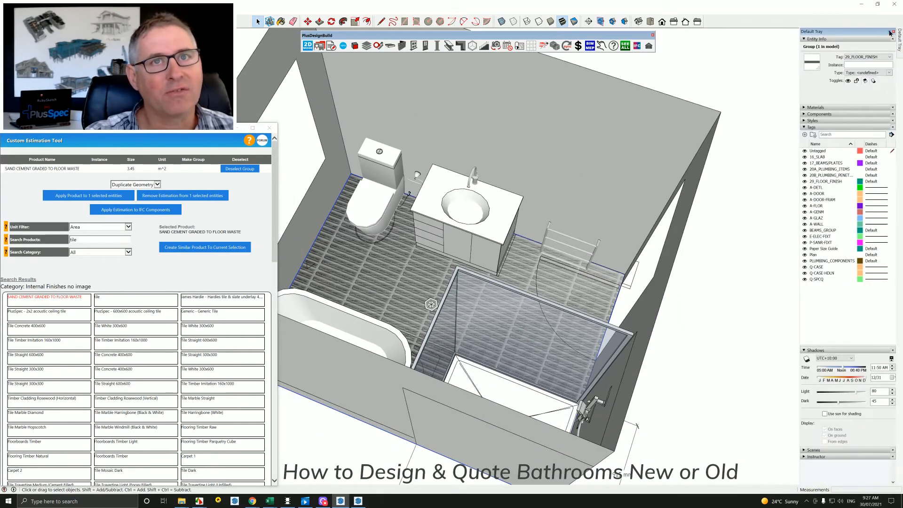
left_click(890, 32)
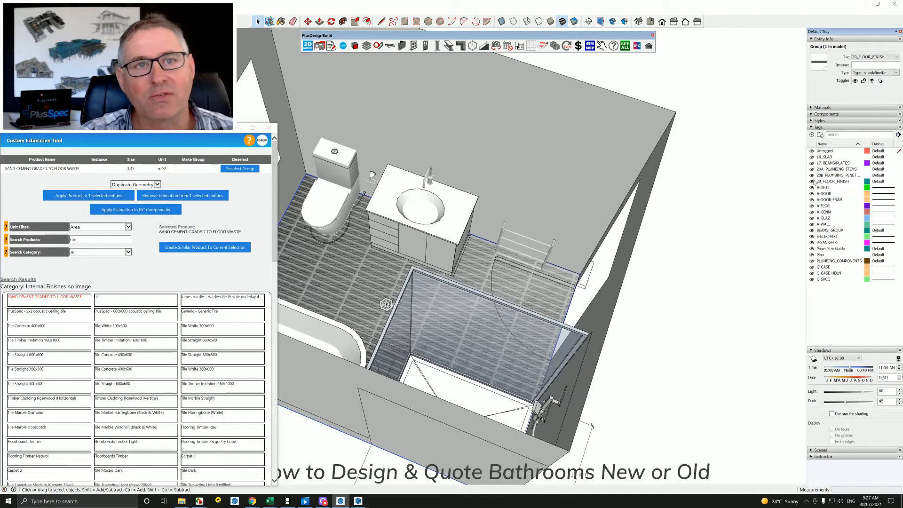
left_click(811, 182)
Open the floor group for editing and apply Tile White 300x600 to the main floor face using Duplicate Geometry.
left_click(376, 278)
double_click(380, 276)
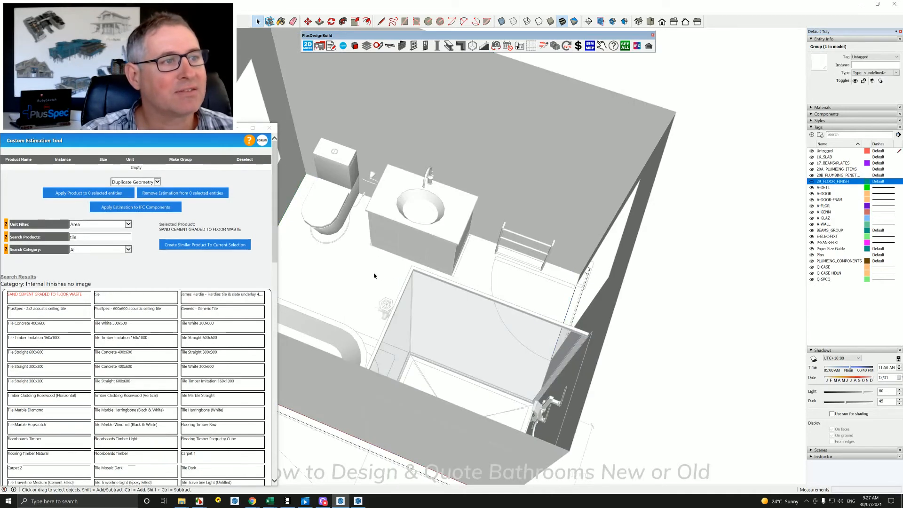
left_click(377, 280)
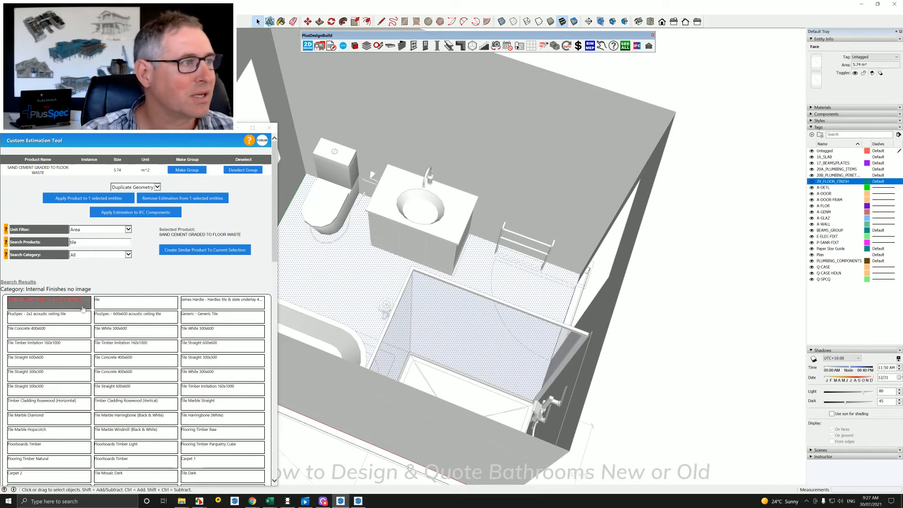
left_click(115, 332)
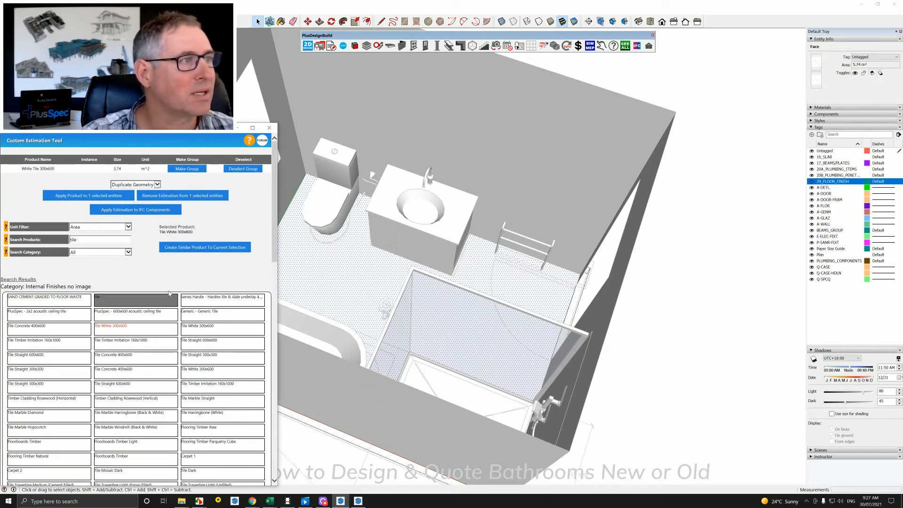
left_click(158, 185)
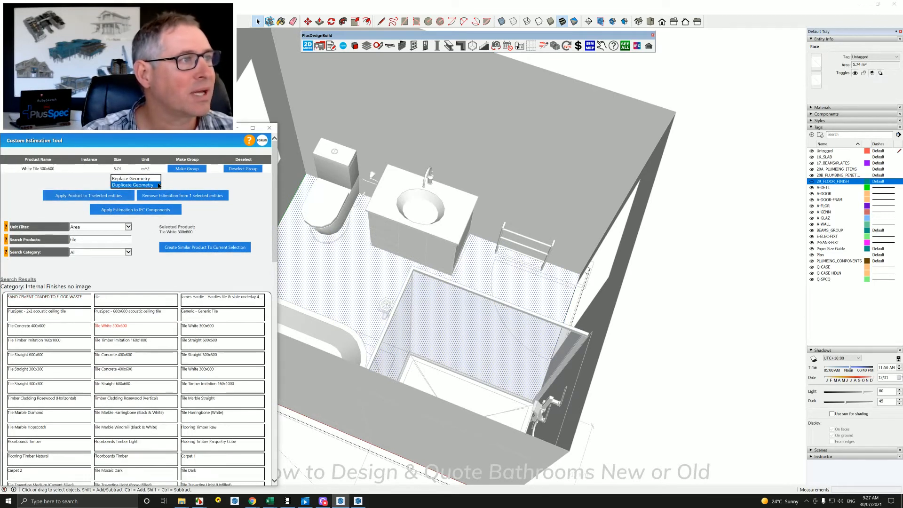
left_click(111, 197)
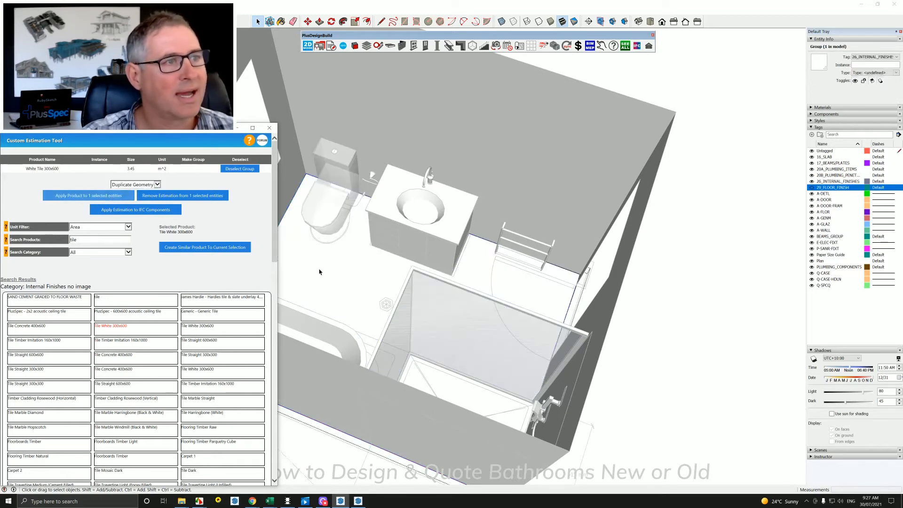
mouse_move(351, 278)
middle_mouse_down()
mouse_move(416, 318)
mouse_move(424, 299)
middle_mouse_up()
left_click(714, 303)
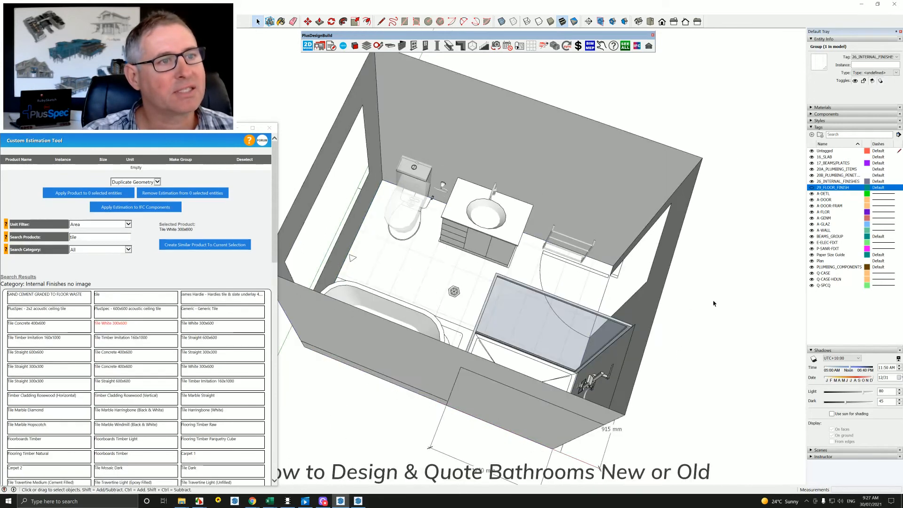
Apply SAND CEMENT GRADED TO FLOOR WASTE to the shower floor face using Duplicate Geometry.
middle_click_drag(423, 269, 463, 319)
left_click(464, 319)
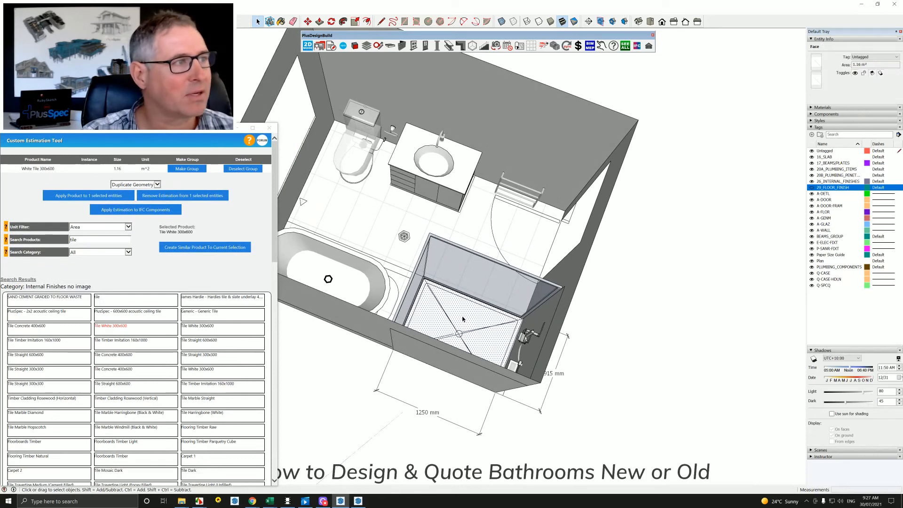
left_click(69, 298)
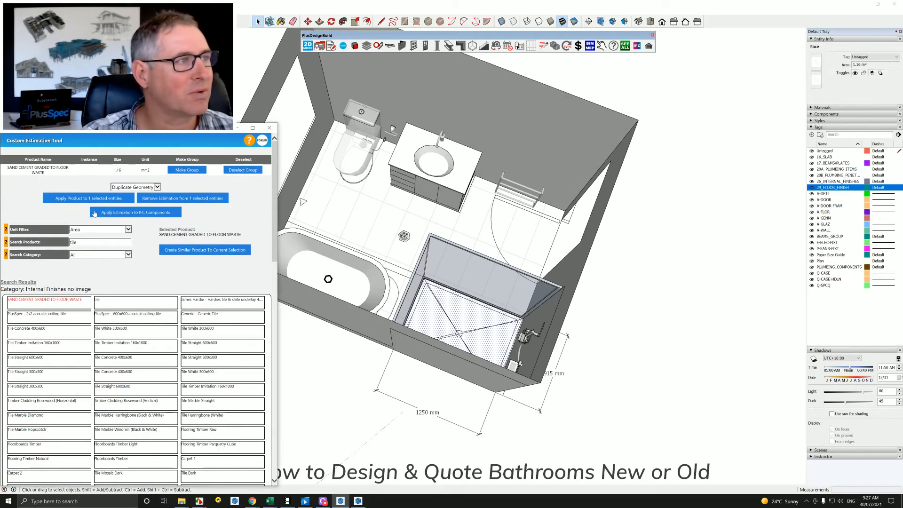
left_click(157, 188)
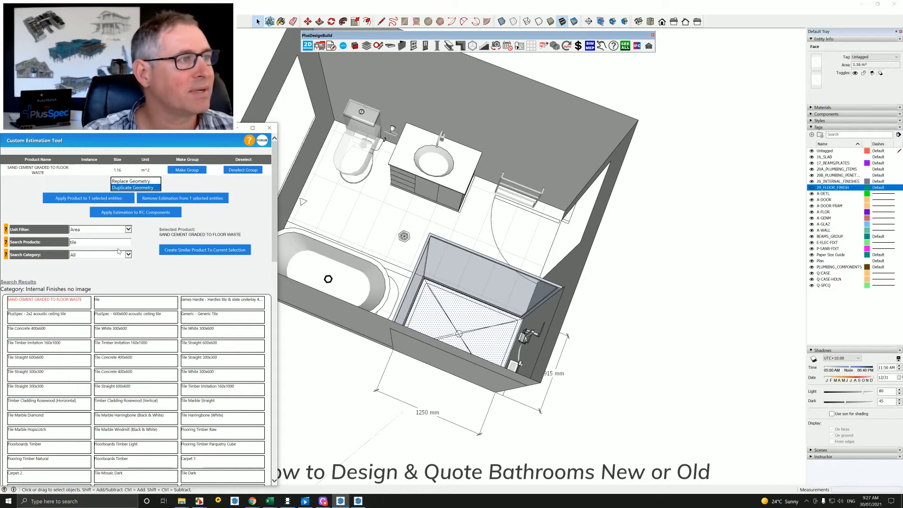
left_click(82, 198)
middle_click_drag(452, 324, 454, 355)
Search products for "600" and apply Tile Concrete 400x600 to the wall behind the vanity and the window wall.
left_click(463, 233)
middle_click_drag(482, 250, 454, 257)
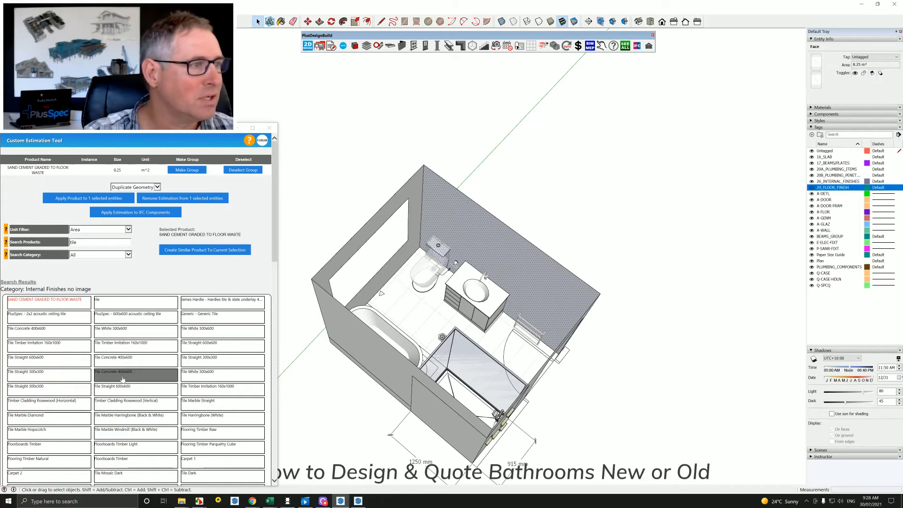
double_click(73, 241)
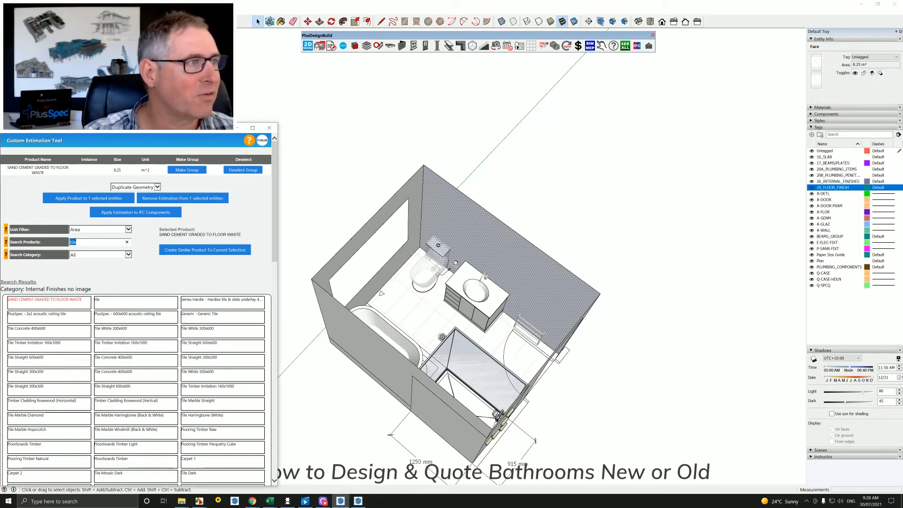
type("600")
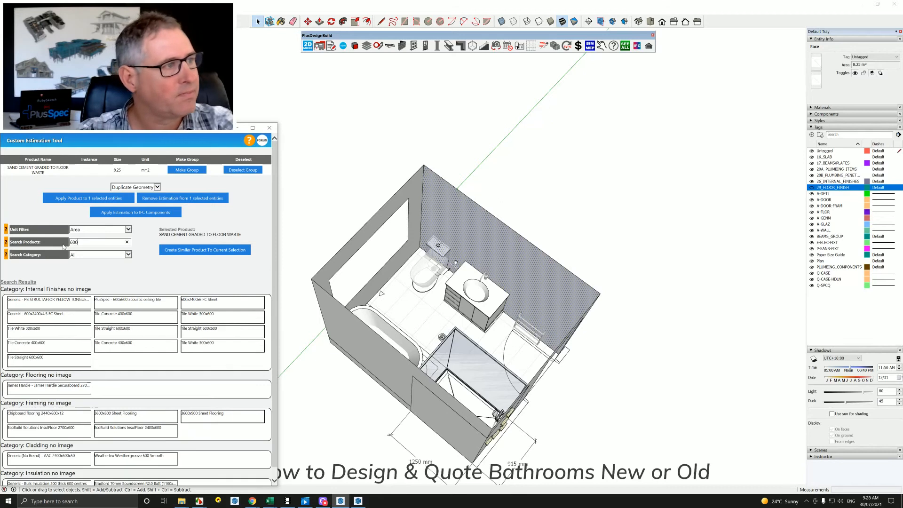
left_click(56, 349)
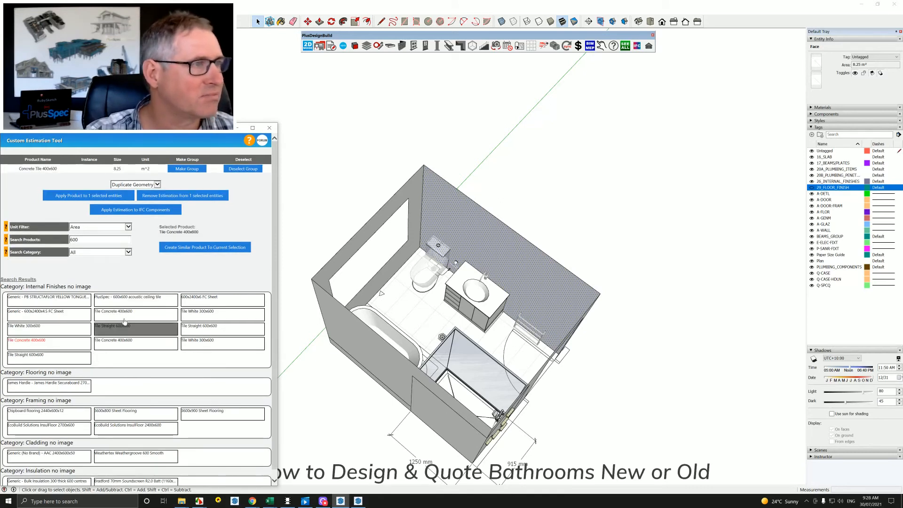
left_click(411, 213, "shift")
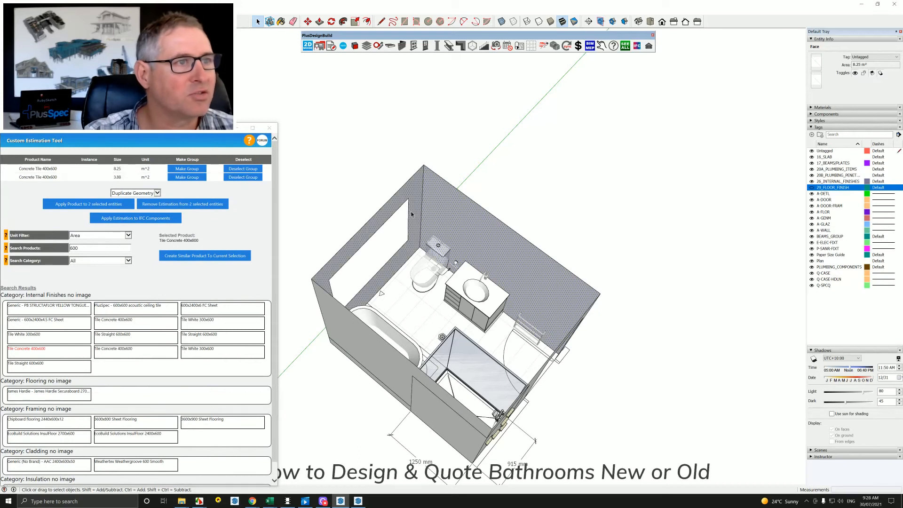
left_click(88, 204)
scroll(472, 233, "up", 3)
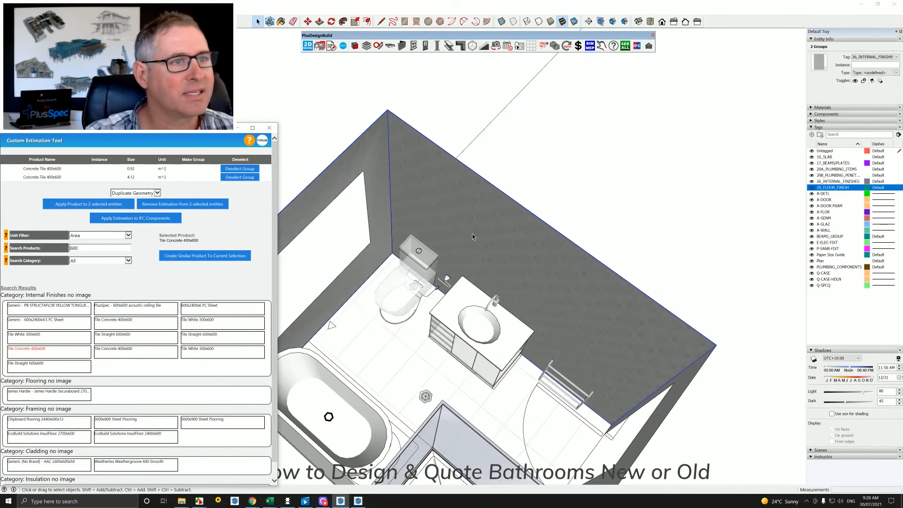
scroll(480, 236, "up", 3)
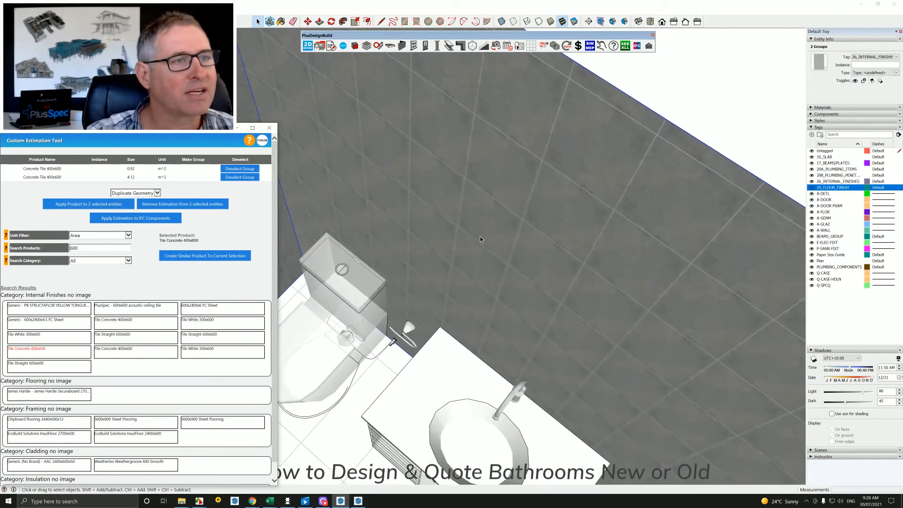
scroll(480, 236, "down", 6)
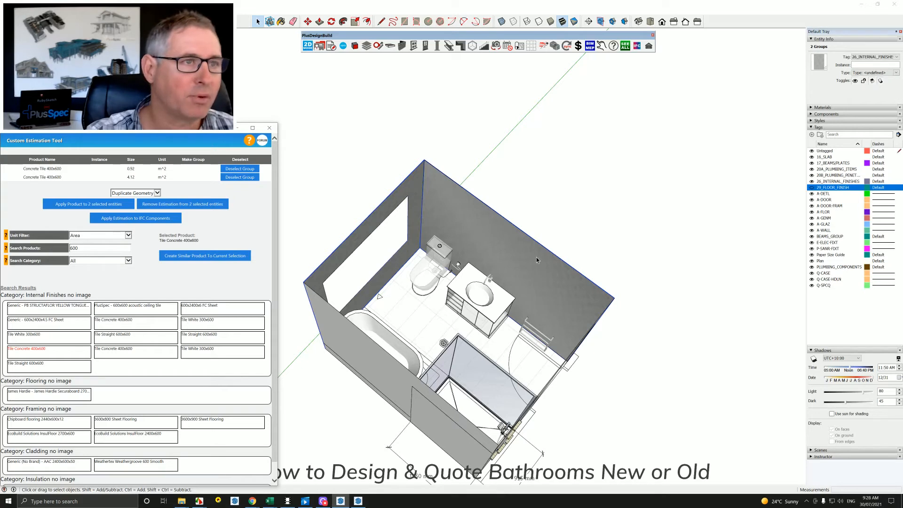
Apply Tile White 300x600 to the two wall faces enclosing the shower using Replace Geometry.
middle_click_drag(506, 274, 699, 255)
middle_click_drag(409, 261, 788, 270)
scroll(532, 242, "up", 2)
scroll(532, 243, "up", 3)
middle_click_drag(531, 243, 550, 209)
left_click(476, 194)
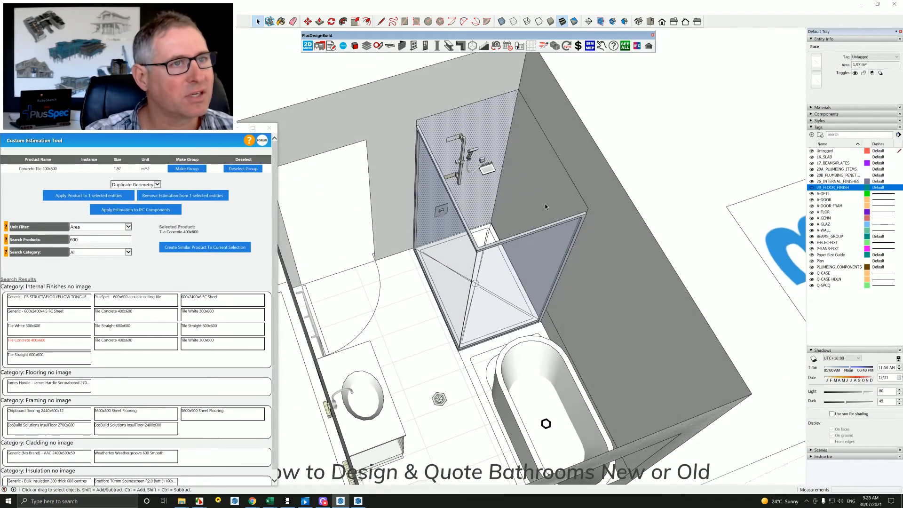
left_click(495, 223, "shift")
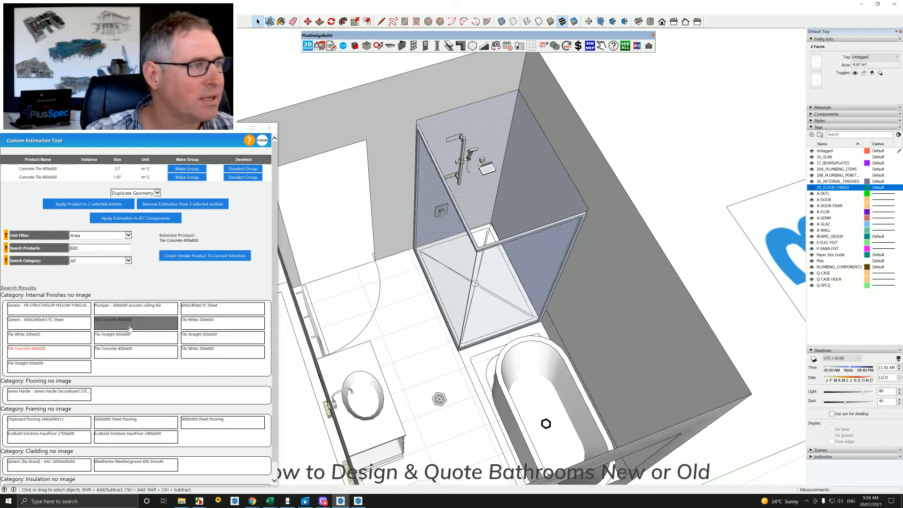
left_click(156, 194)
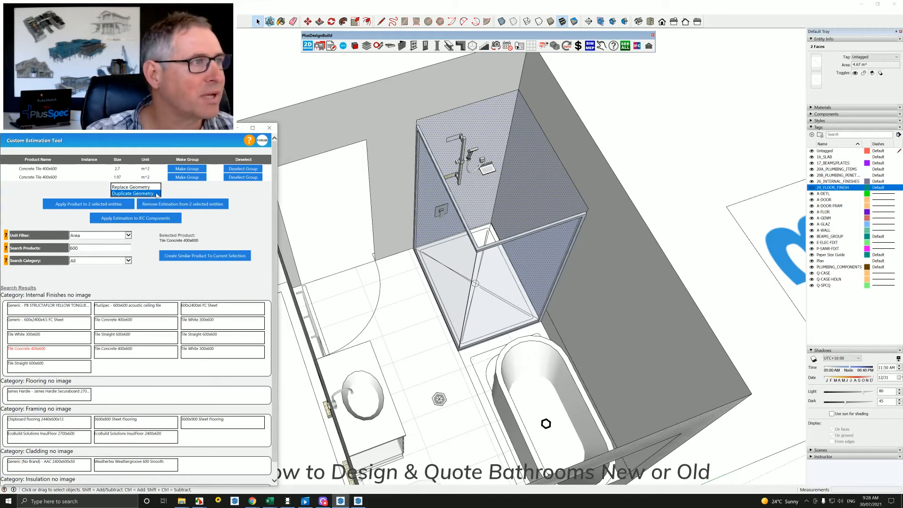
left_click(143, 187)
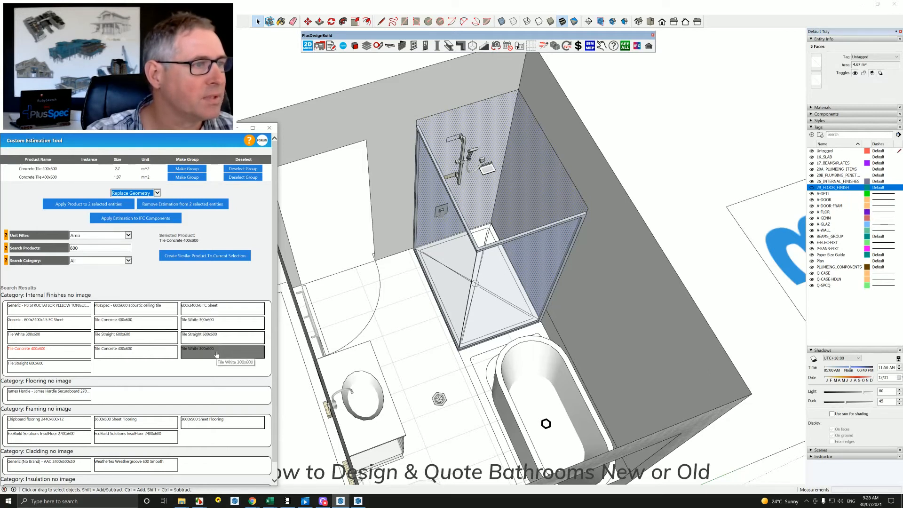
left_click(216, 352)
left_click(85, 206)
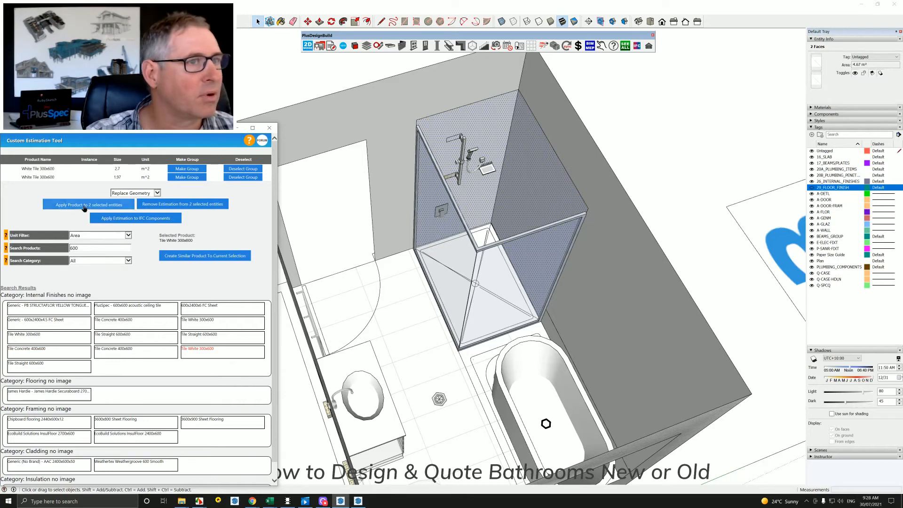
Draw a narrow full-height rectangle of about 0.38 m² on the wall between the doorway and the shower.
scroll(456, 287, "down", 3)
middle_click_drag(456, 287, 529, 251)
scroll(529, 251, "up", 3)
left_click(530, 250)
middle_click_drag(521, 243, 402, 266)
scroll(548, 234, "down", 2)
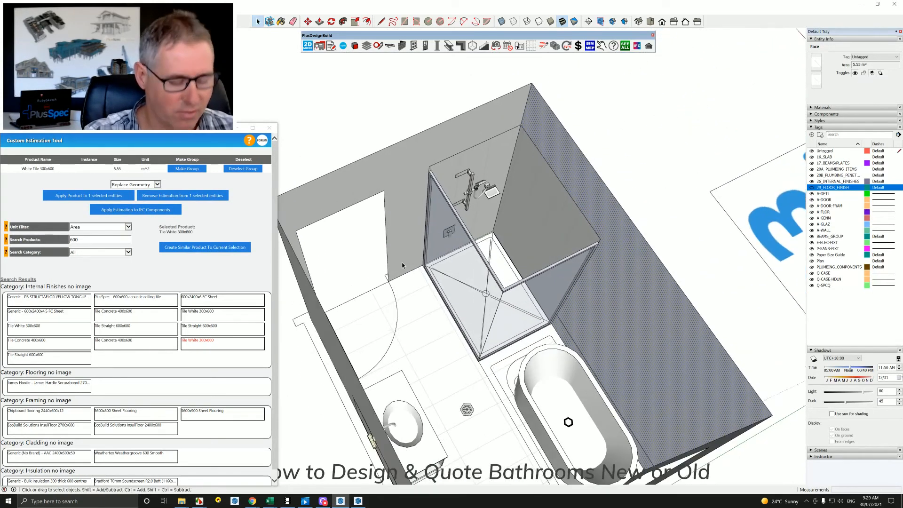
scroll(402, 266, "up", 2)
key("r")
left_click(401, 277)
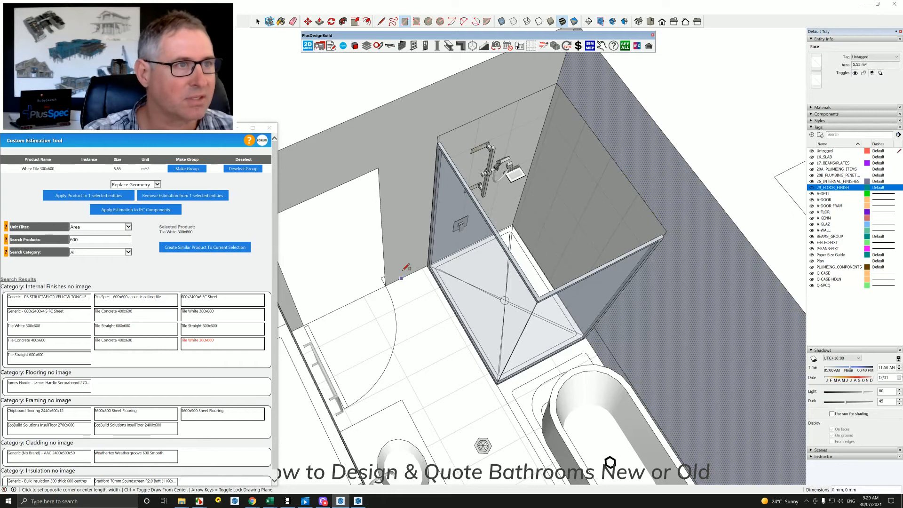
left_click(420, 90)
key("space")
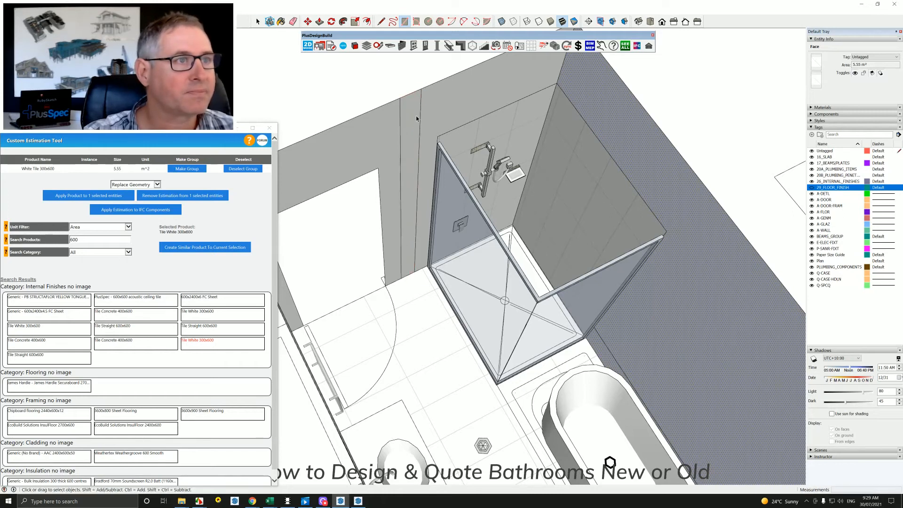
Search products for "mo" and apply Tile Mosaic Dark to the narrow strip beside the shower using Replace Geometry.
left_click(417, 119)
left_click_drag(87, 240, 59, 245)
type("til")
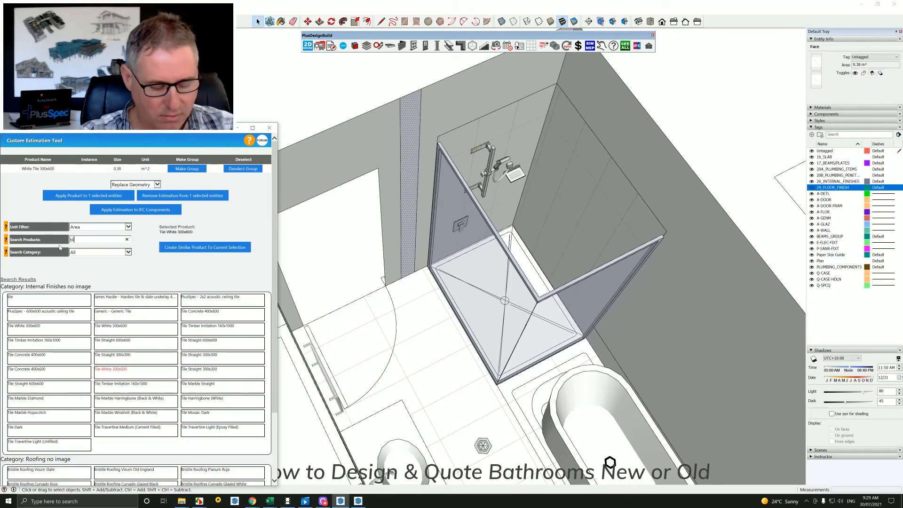
type("e")
type("mo")
left_click(29, 314)
left_click(113, 196)
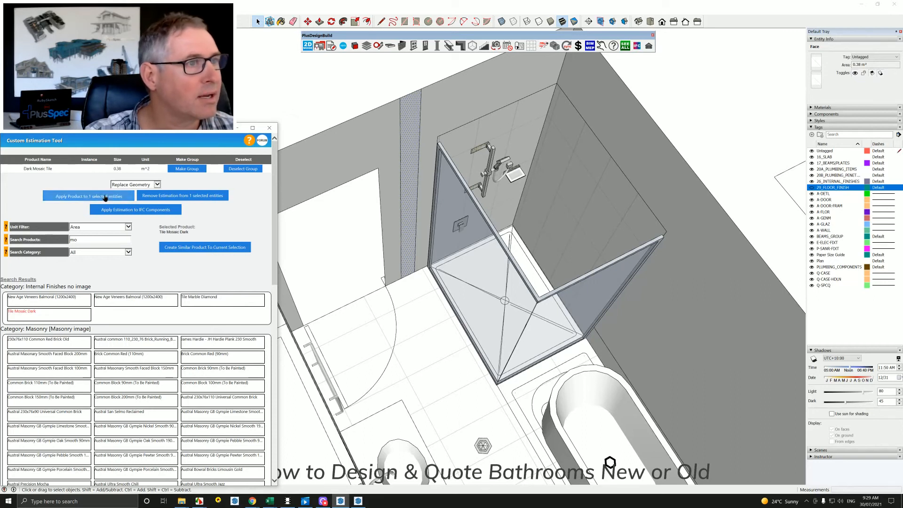
Open the estimate summary and bring up the 26_INTERNAL_FINISHES items for editing.
scroll(408, 188, "up", 2)
middle_click_drag(408, 188, 416, 281)
scroll(415, 280, "down", 6)
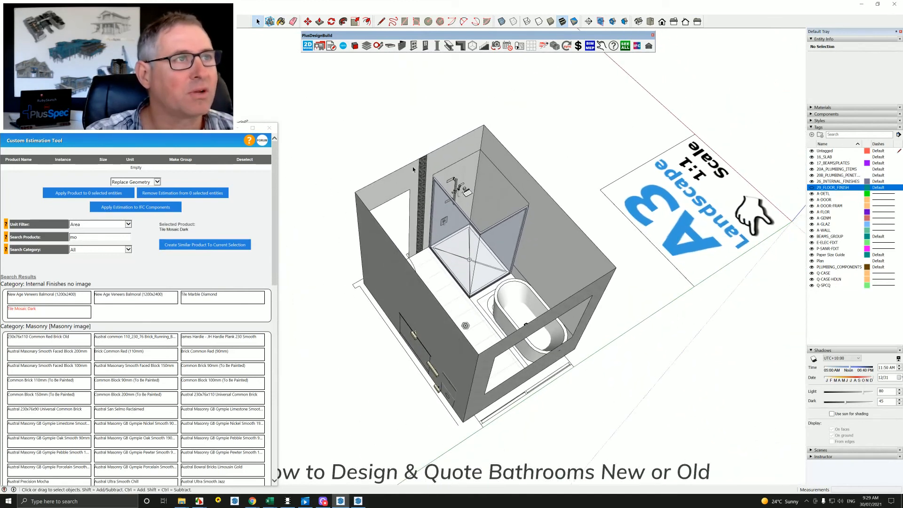
left_click(578, 45)
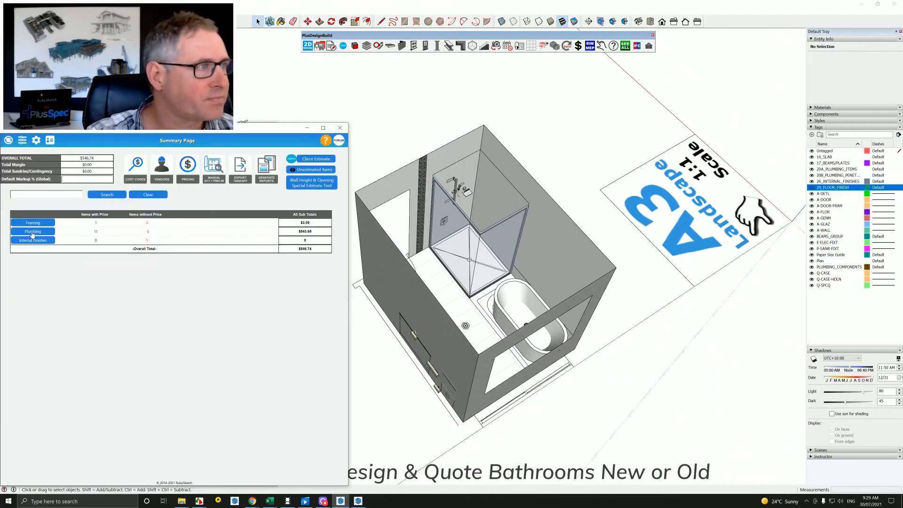
left_click(33, 241)
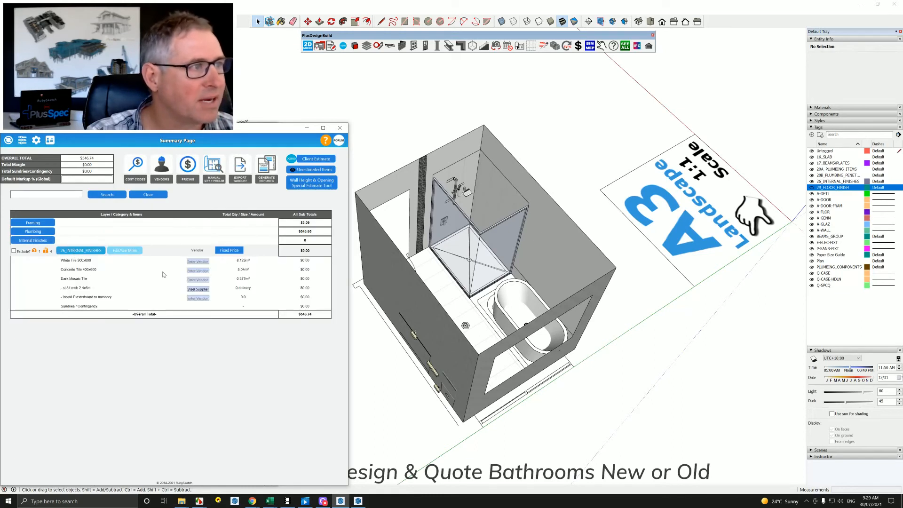
left_click(124, 252)
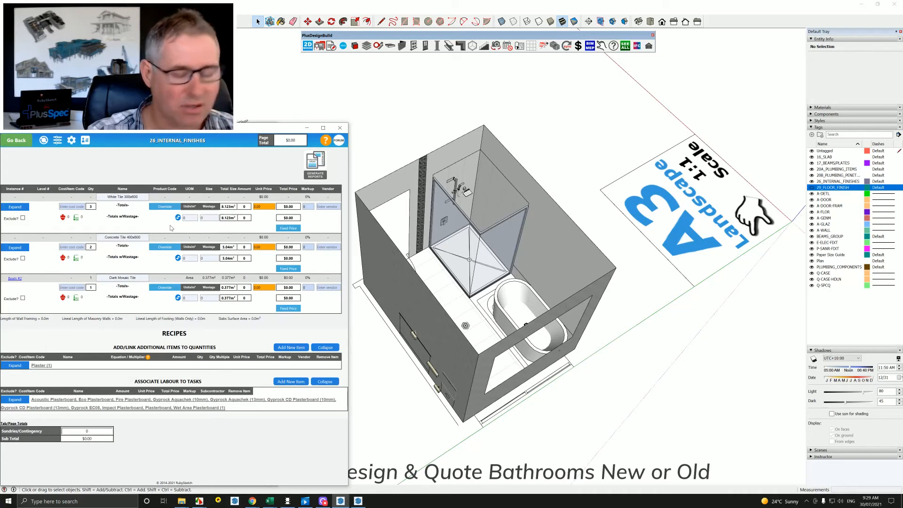
Calculate the area of one white tile as 0.3 × 0.6 in Calculator, and close it.
key("XF86Calculator")
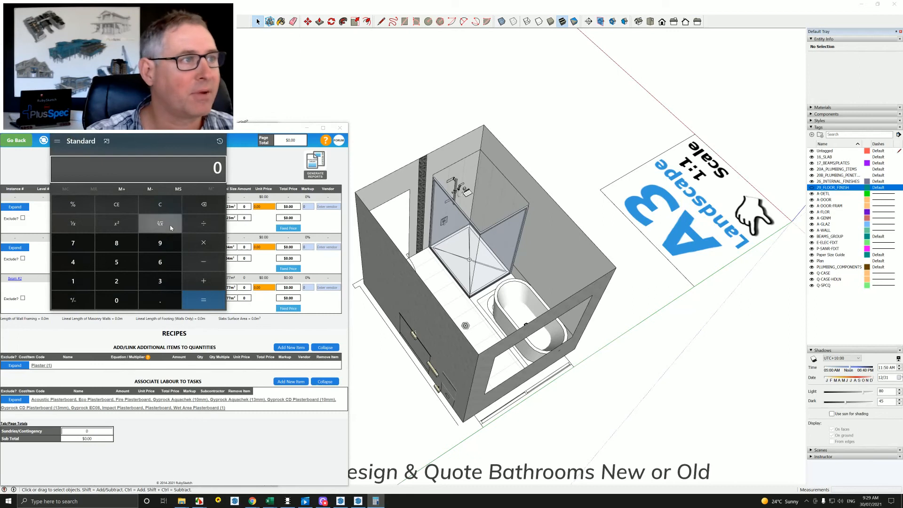
left_click(160, 300)
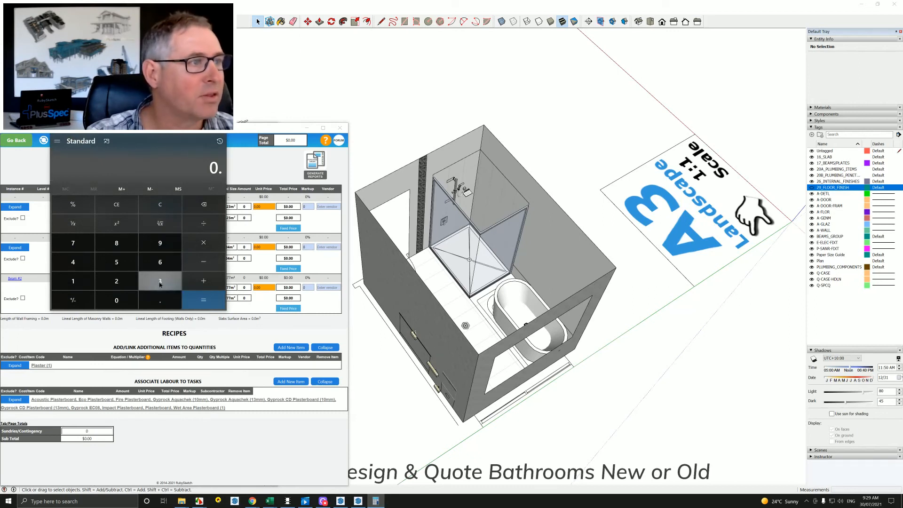
left_click(160, 280)
left_click(203, 242)
left_click(160, 300)
left_click(160, 262)
left_click(203, 300)
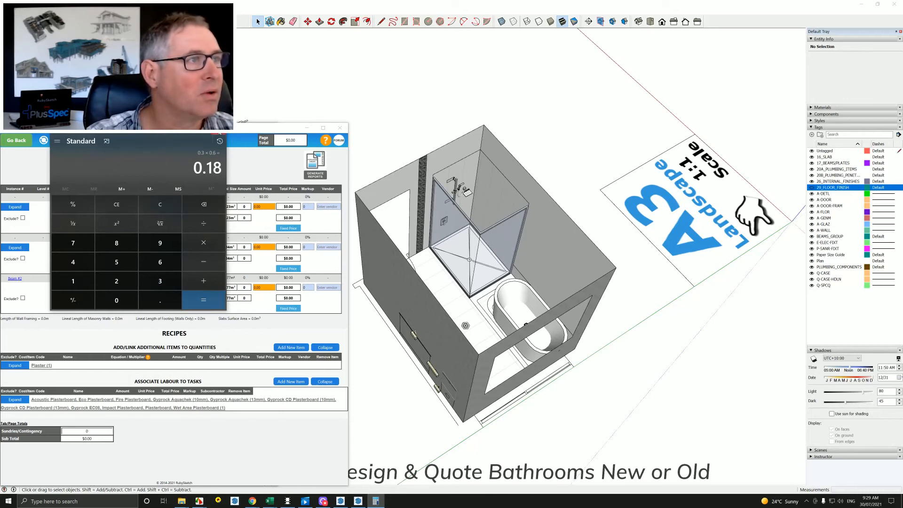
left_click_drag(162, 133, 210, 194)
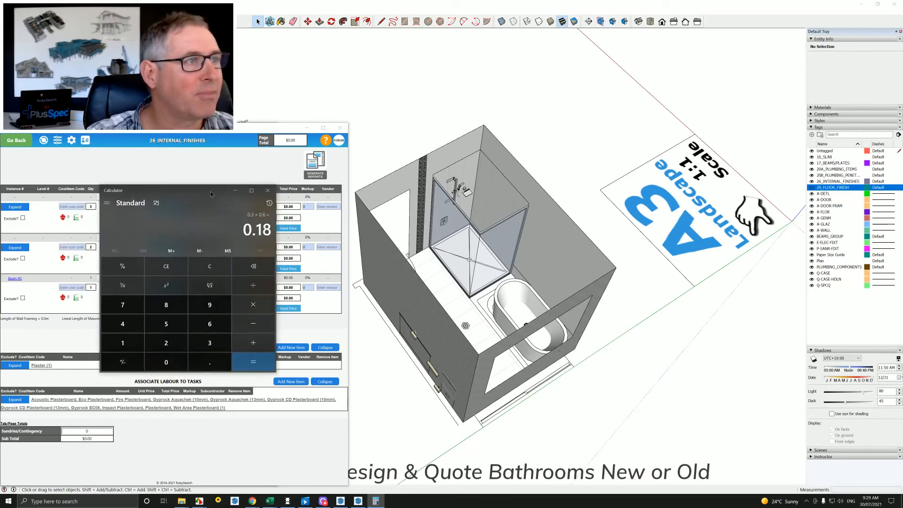
left_click(268, 192)
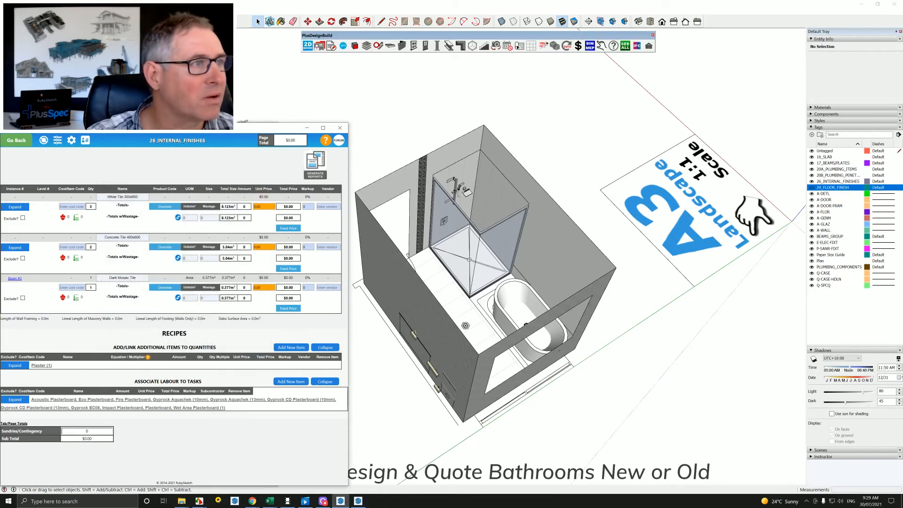
Set the White Tile 300x600 unit size to 0.18 and its wastage to 15.
left_click(183, 217)
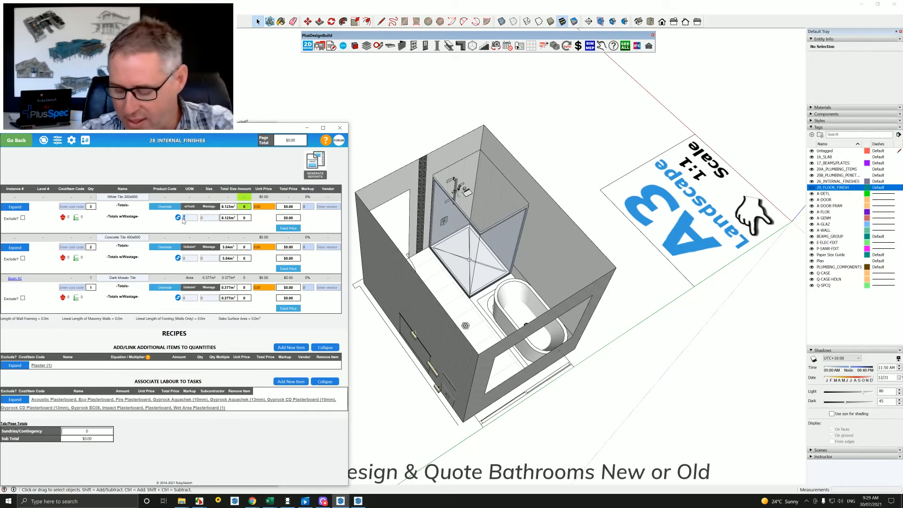
type("0.18")
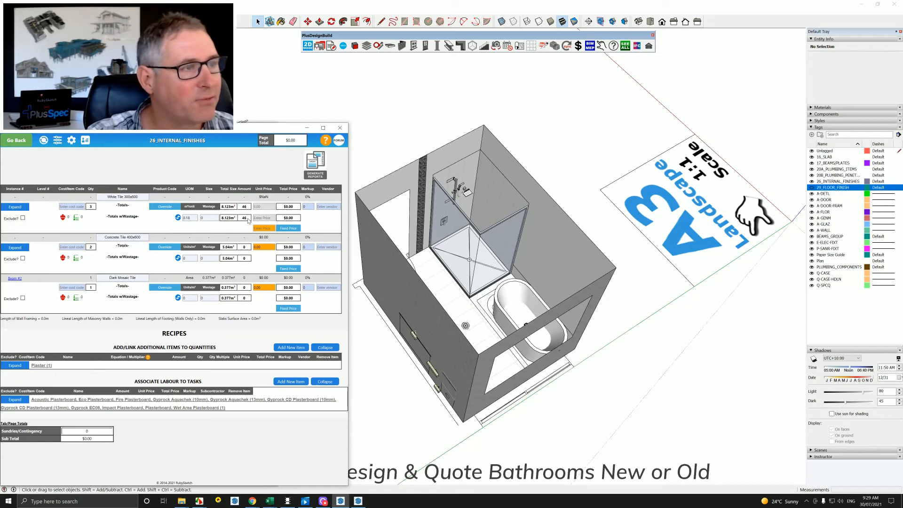
left_click(202, 218)
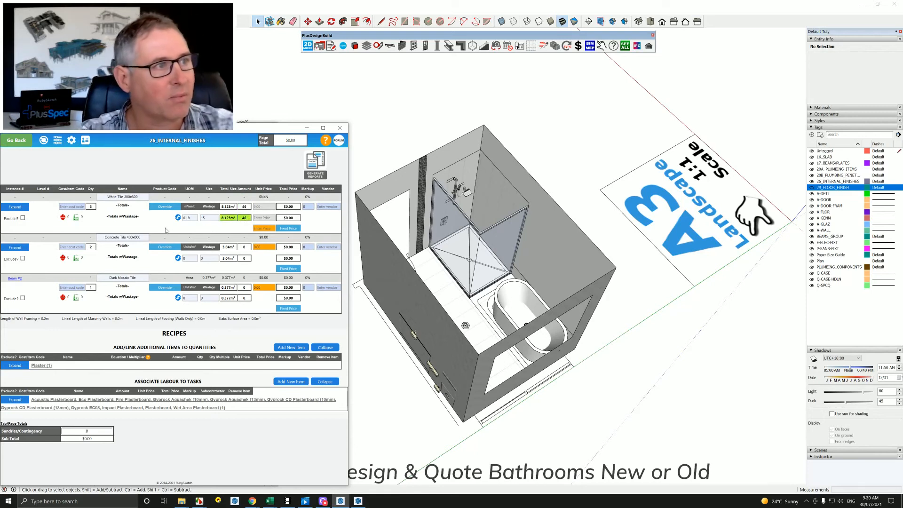
Assign the Hardware Supply vendor and the 100 Commission cost code to the White Tile 300x600 item.
left_click(328, 207)
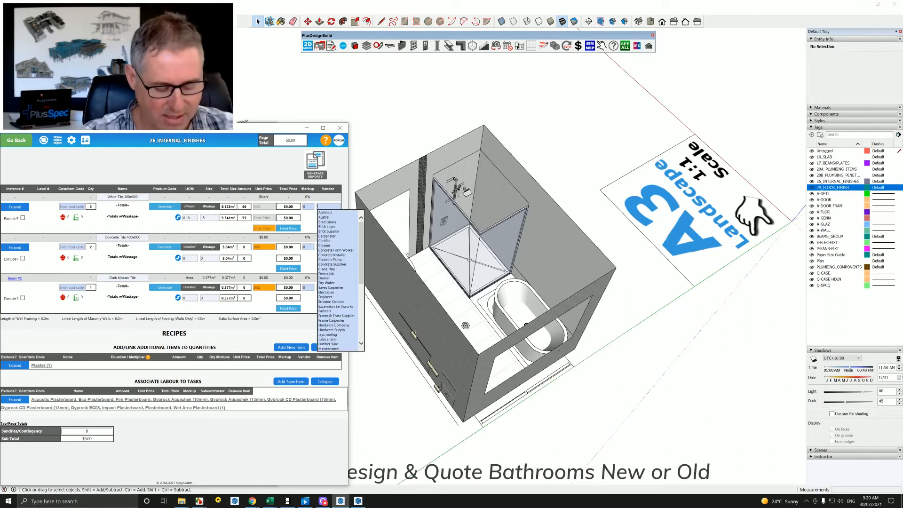
type("H")
left_click(332, 217)
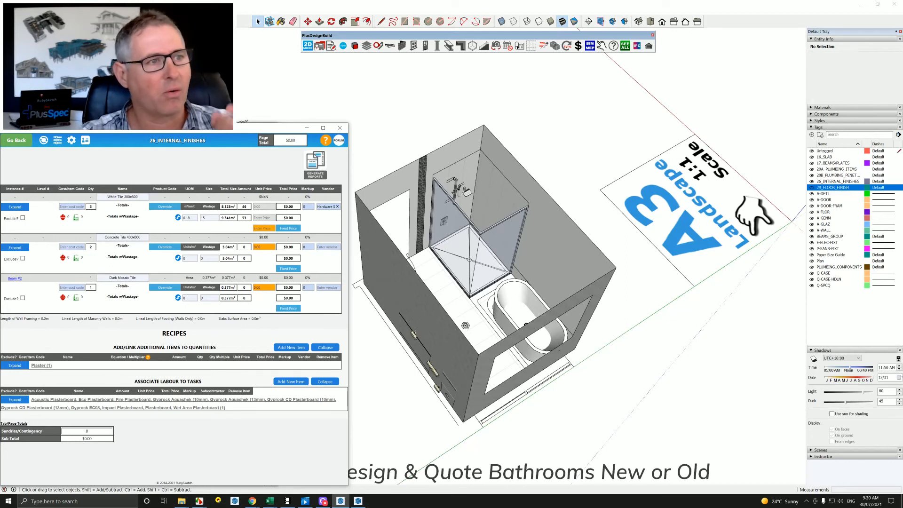
left_click(71, 206)
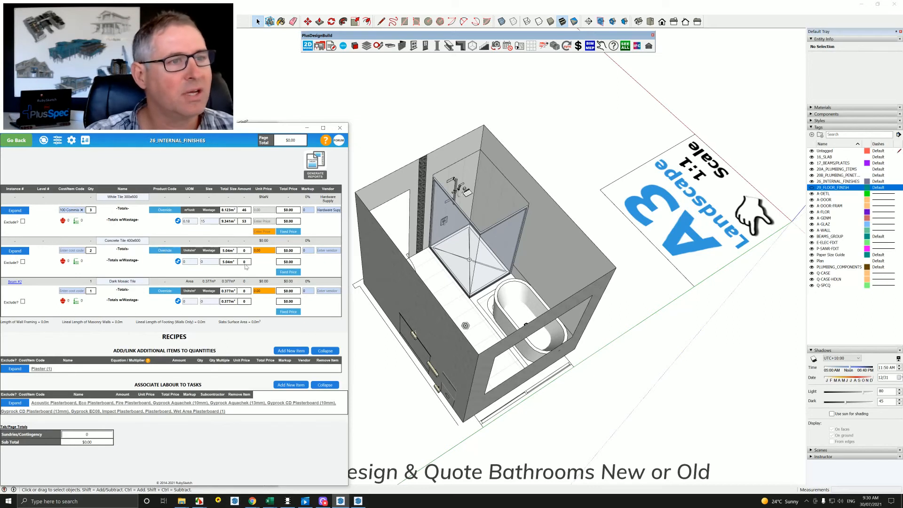
Show the 29_FLOOR_FINISH tag again and view the finished floor and wall tiling up close.
scroll(459, 311, "down", 5)
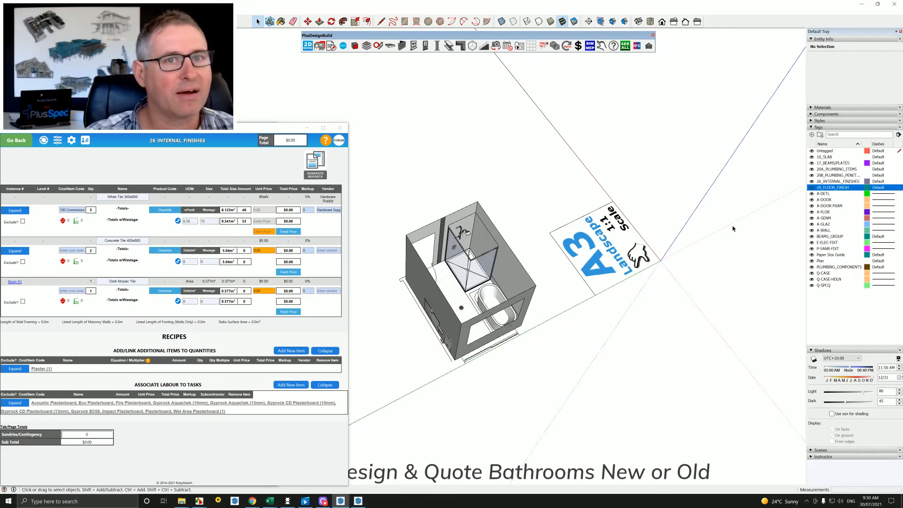
scroll(456, 301, "up", 6)
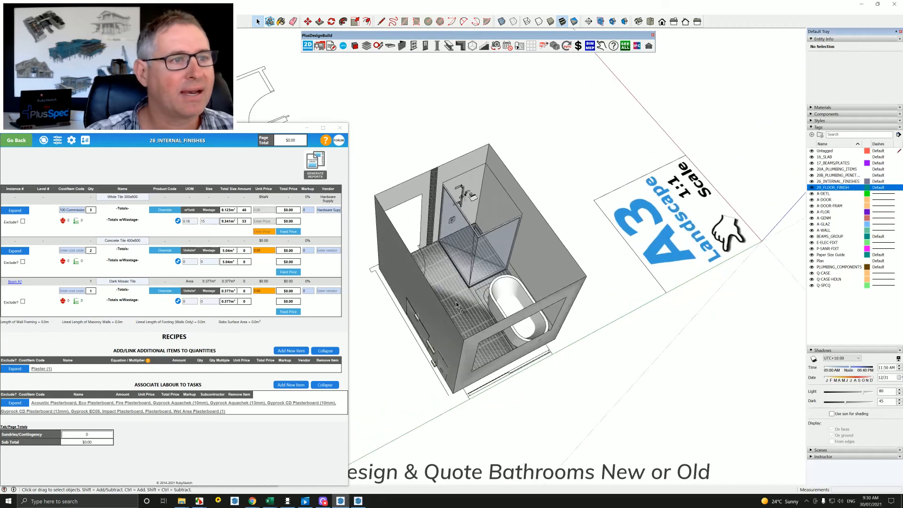
mouse_move(456, 301)
middle_mouse_down()
mouse_move(459, 282)
mouse_move(500, 252)
middle_mouse_up()
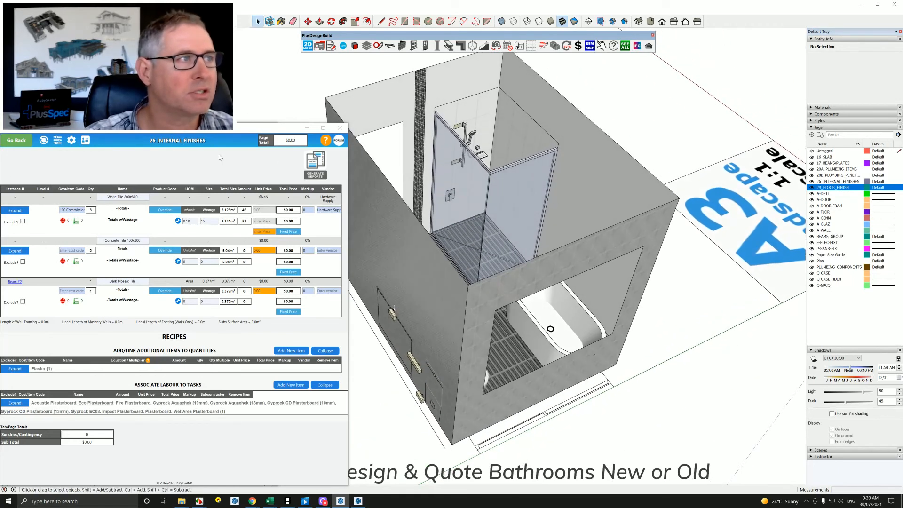
left_click(16, 140)
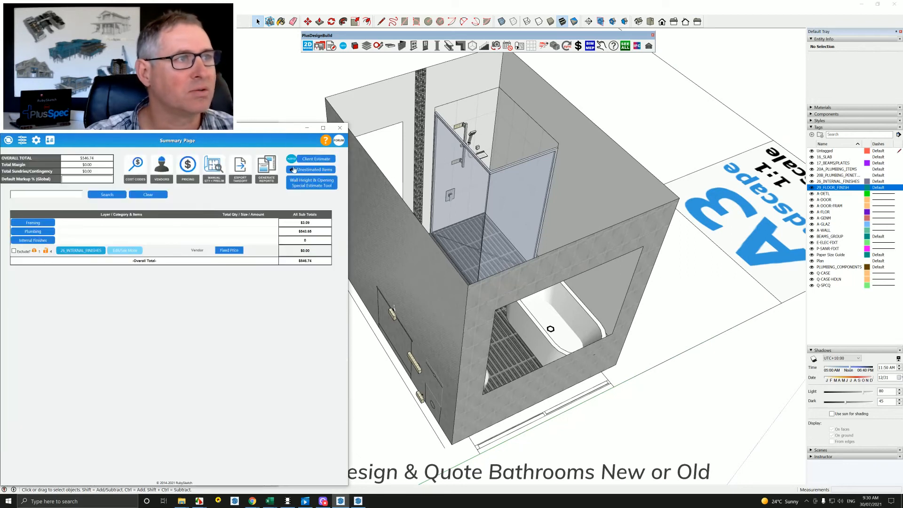
left_click(321, 161)
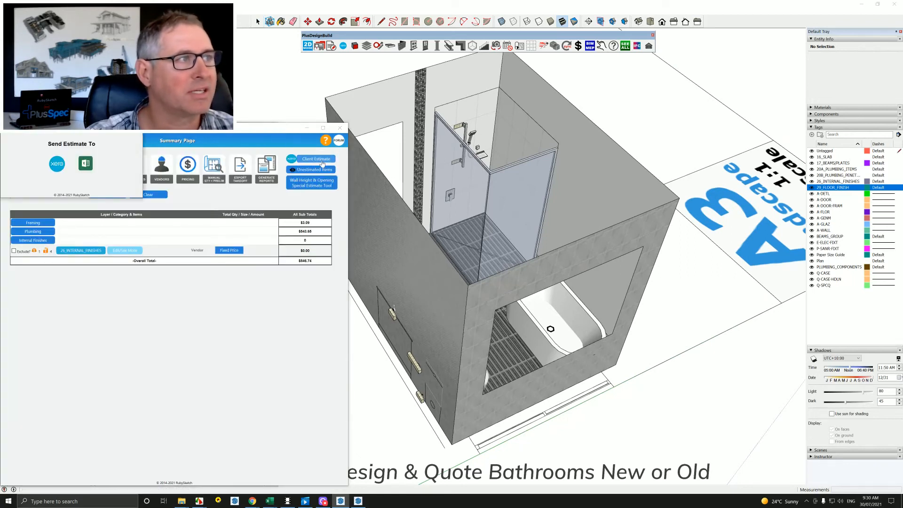
left_click(86, 163)
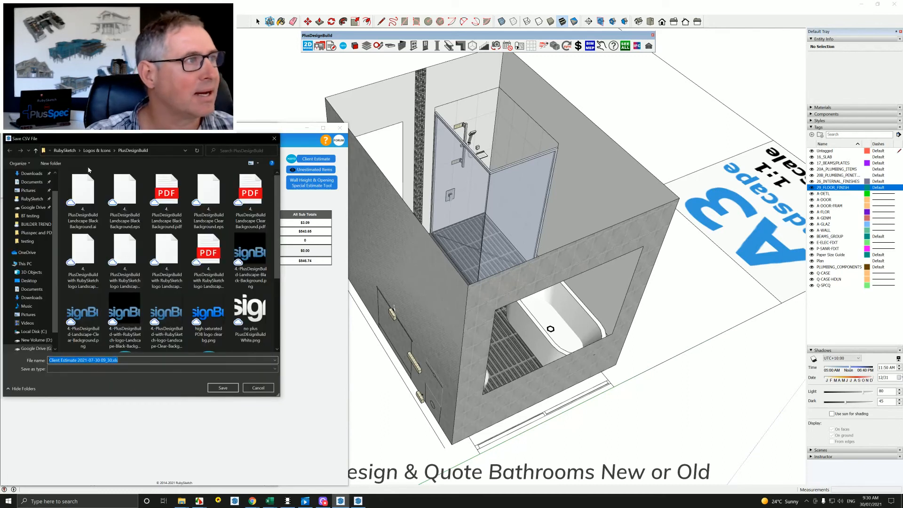
scroll(31, 184, "up", 1)
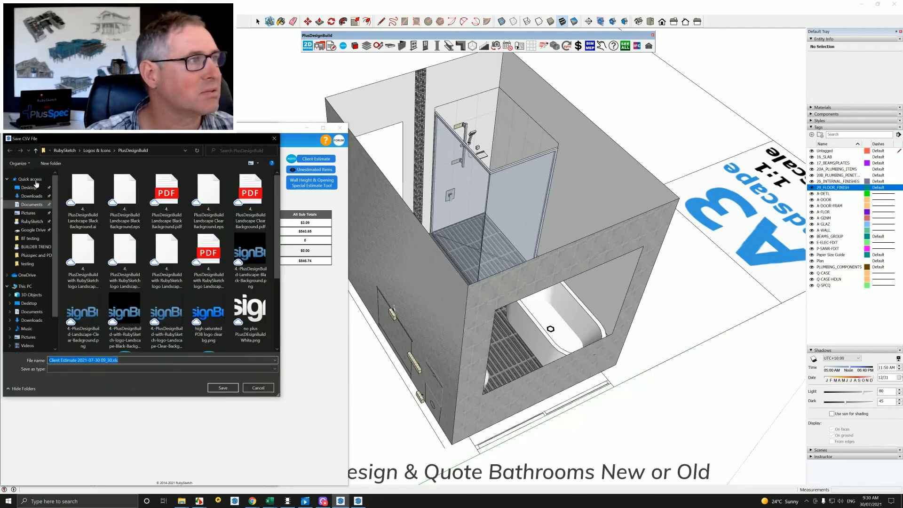
left_click(29, 188)
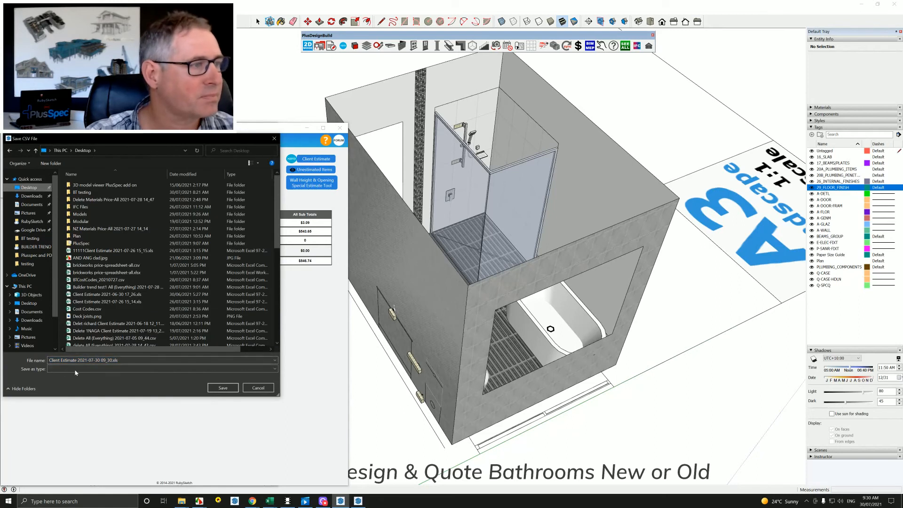
left_click(223, 388)
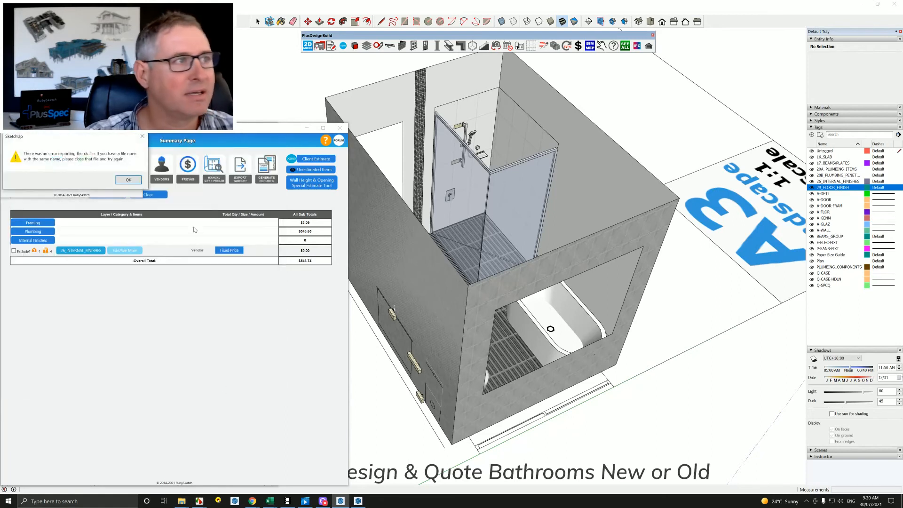
left_click(126, 181)
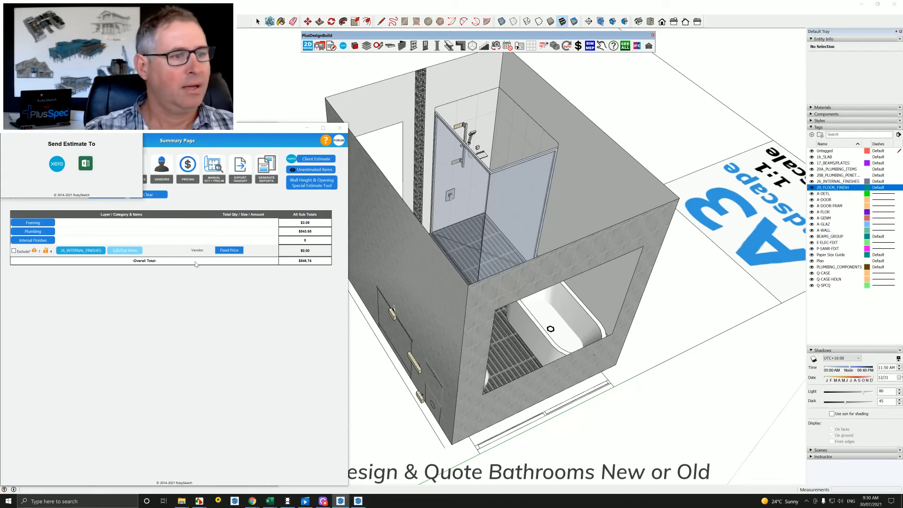
scroll(445, 312, "up", 1)
scroll(521, 331, "down", 1)
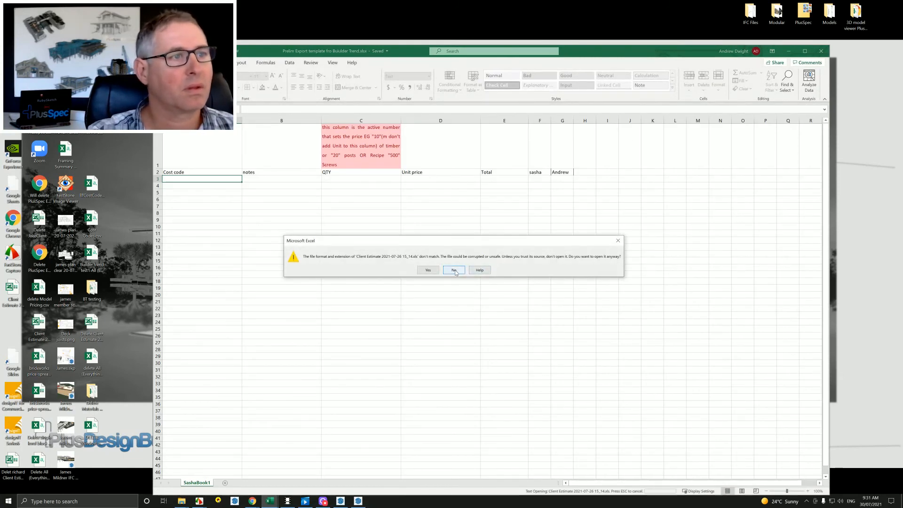
left_click(455, 270)
left_click(789, 51)
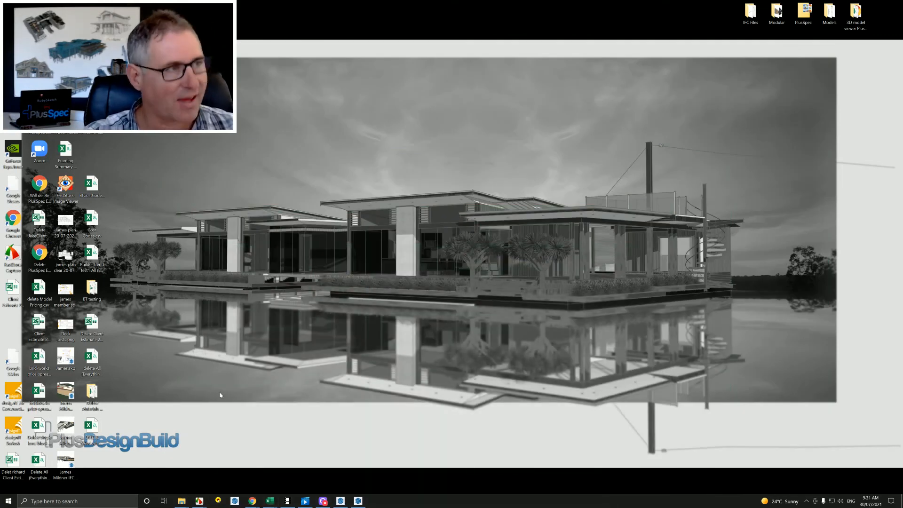
key("alt+Tab")
left_click(789, 50)
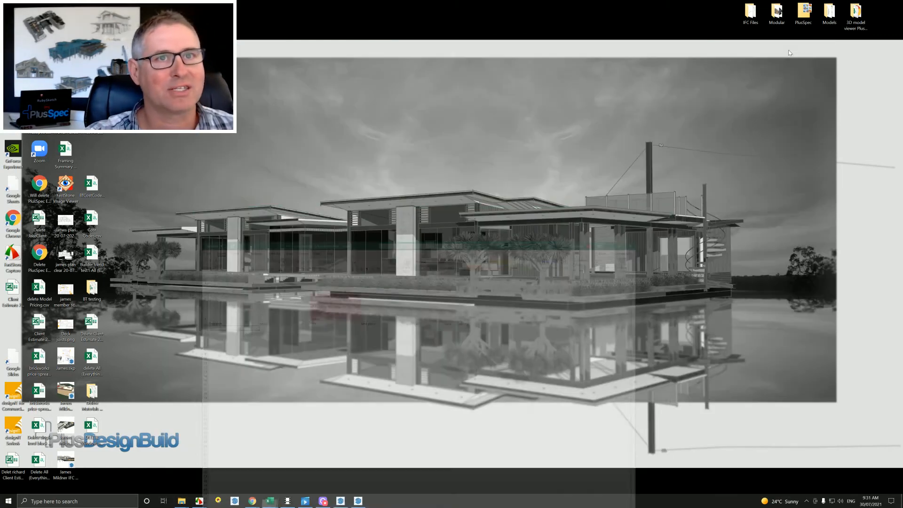
left_click(358, 500)
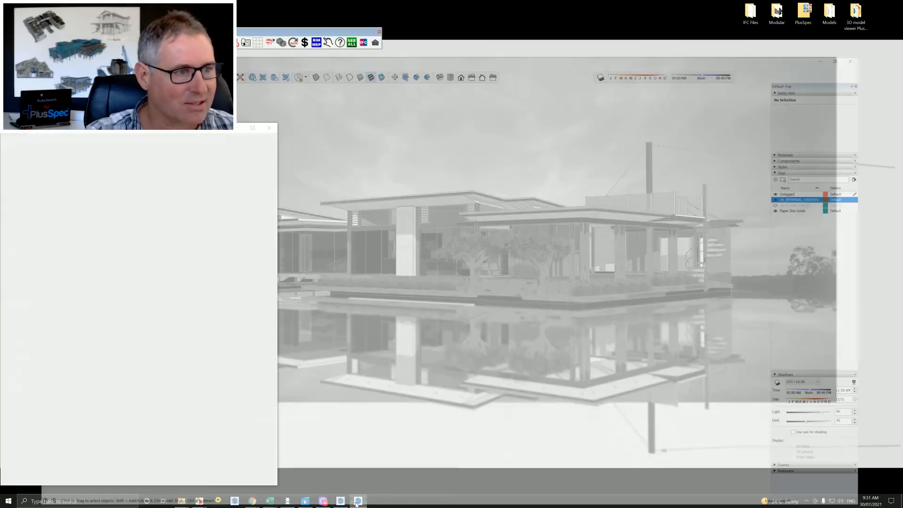
scroll(375, 275, "down", 10)
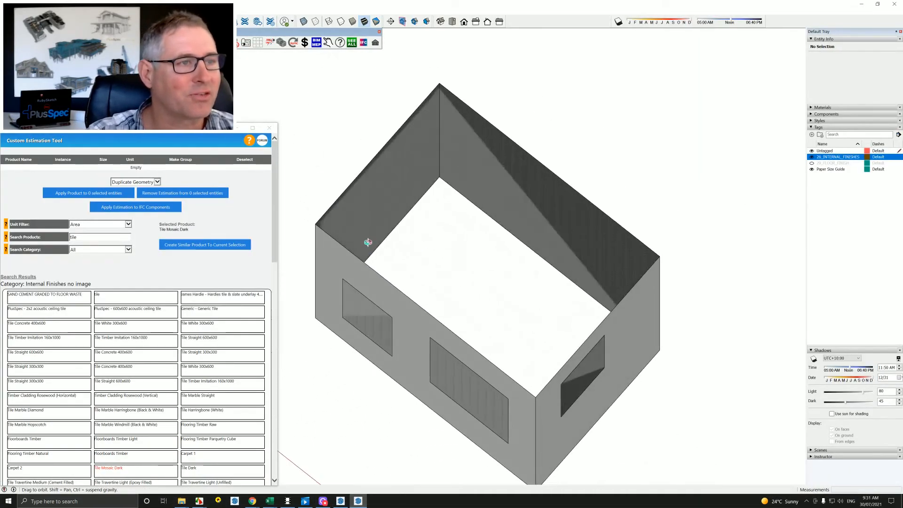
scroll(408, 294, "down", 3)
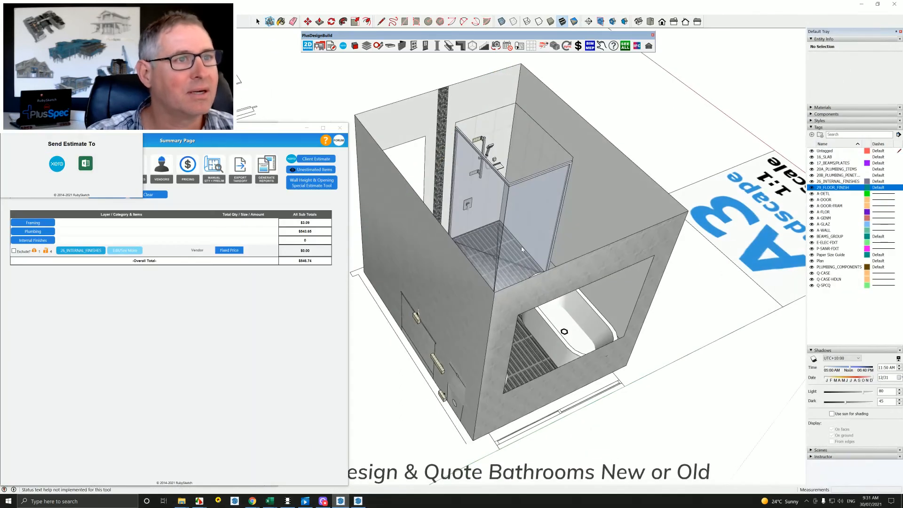
scroll(522, 249, "down", 10)
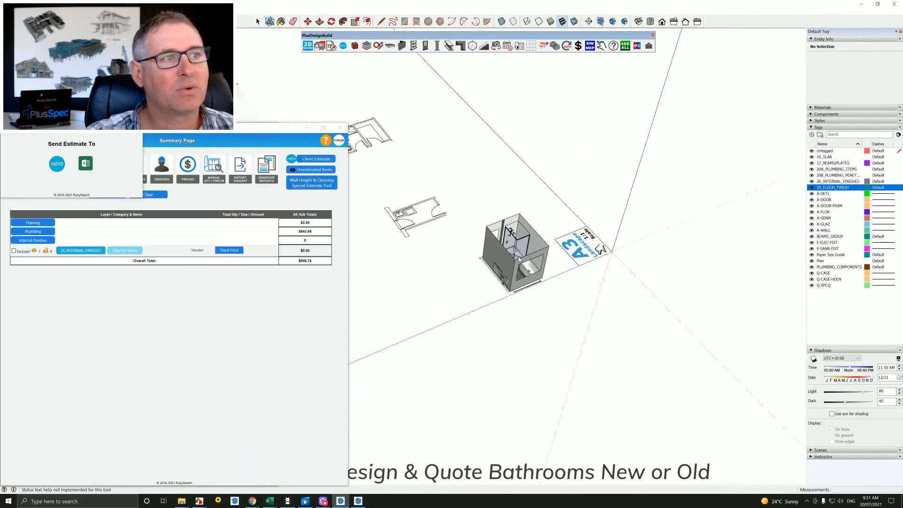
Draw a rectangle covering the floor area of the separate small room plan with the sink and two doors.
middle_click_drag(517, 260, 496, 369, "shift")
scroll(512, 352, "up", 7)
middle_click_drag(495, 368, 474, 336, "shift")
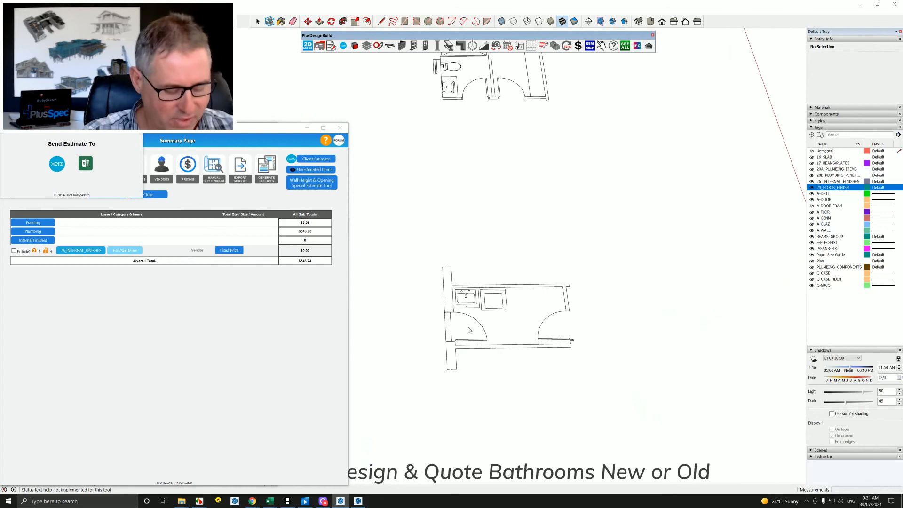
key("r")
left_click(453, 286)
left_click(571, 340)
key("space")
Extrude the small room's floor rectangle upward into a box and delete its top face to leave the walls open.
left_click(514, 326)
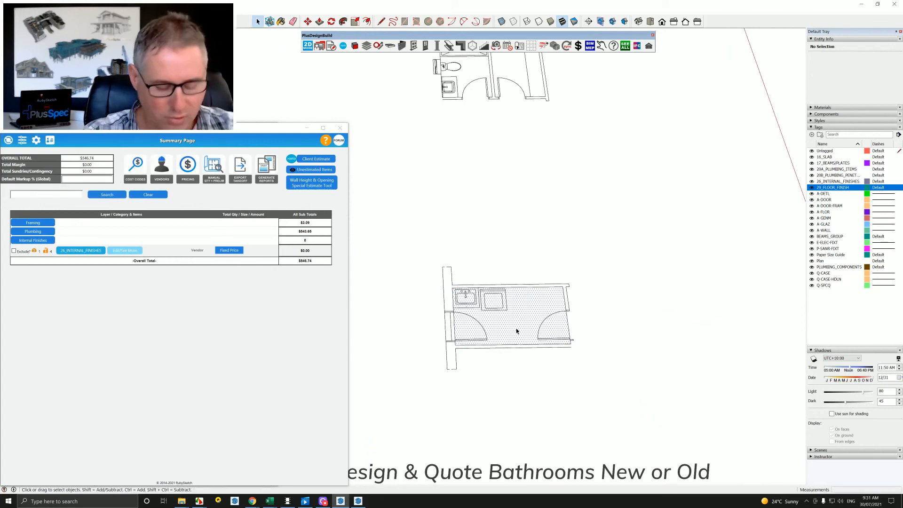
key("p")
left_click(514, 326)
left_click(521, 271)
key("space")
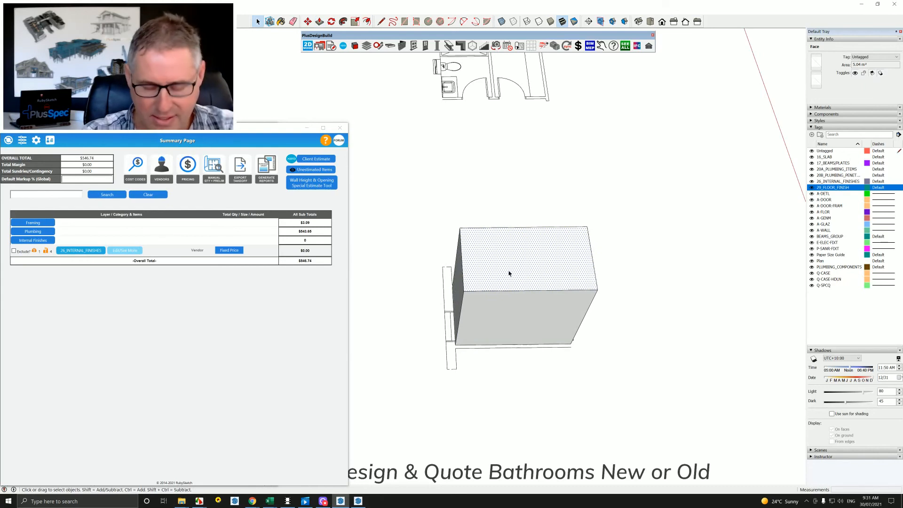
key("Delete")
Apply the New Age Veneers Balmoral (1200x2400) product to two inner wall faces of the small room with Replace Geometry.
left_click(337, 129)
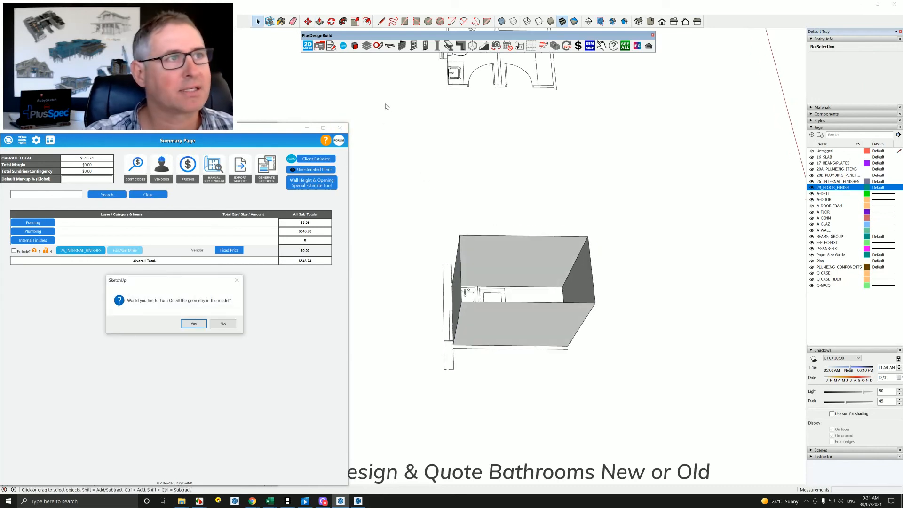
left_click(224, 324)
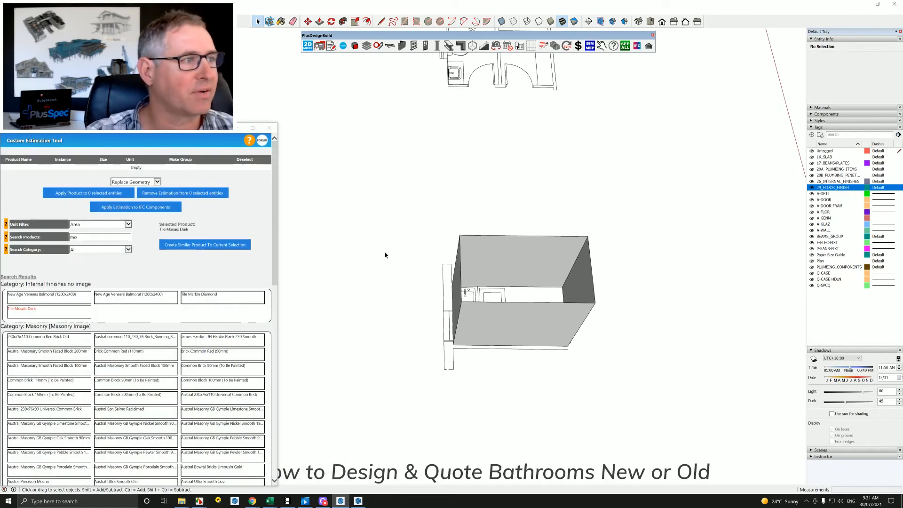
left_click(498, 267)
left_click(576, 278, "shift")
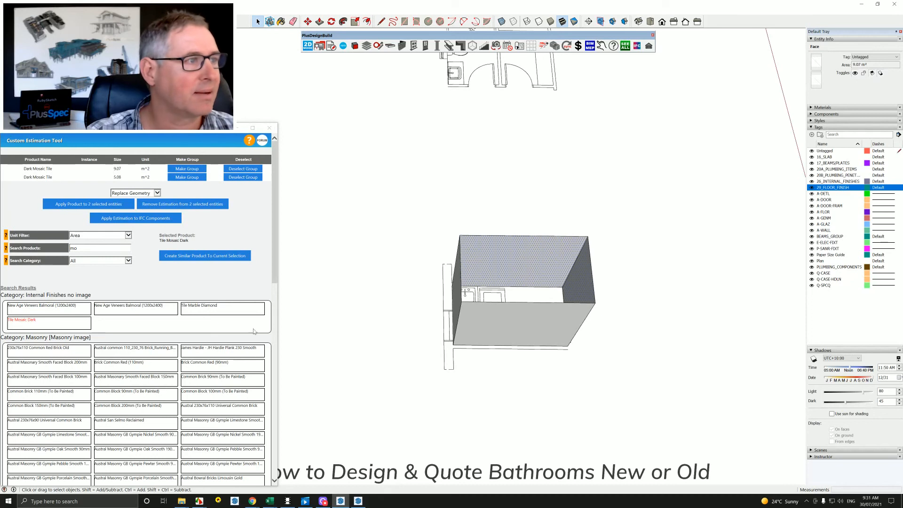
left_click(137, 312)
left_click(103, 206)
middle_click_drag(470, 263, 501, 301)
Draw a rectangle of about 20.9 m² over the laundry and bathroom area between Bed 2 and Bed 3 on the hand-drawn floor plan.
middle_click_drag(432, 346, 533, 407)
scroll(497, 301, "up", 10)
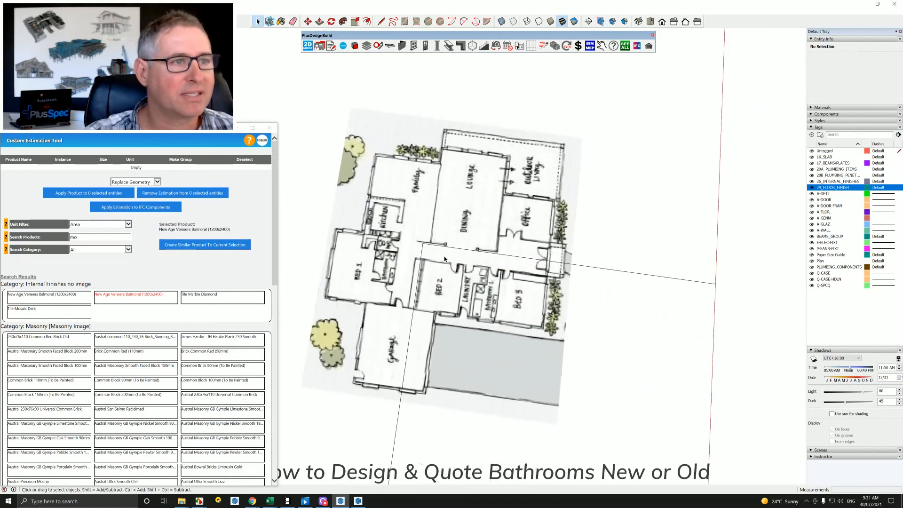
key("r")
left_click(446, 198)
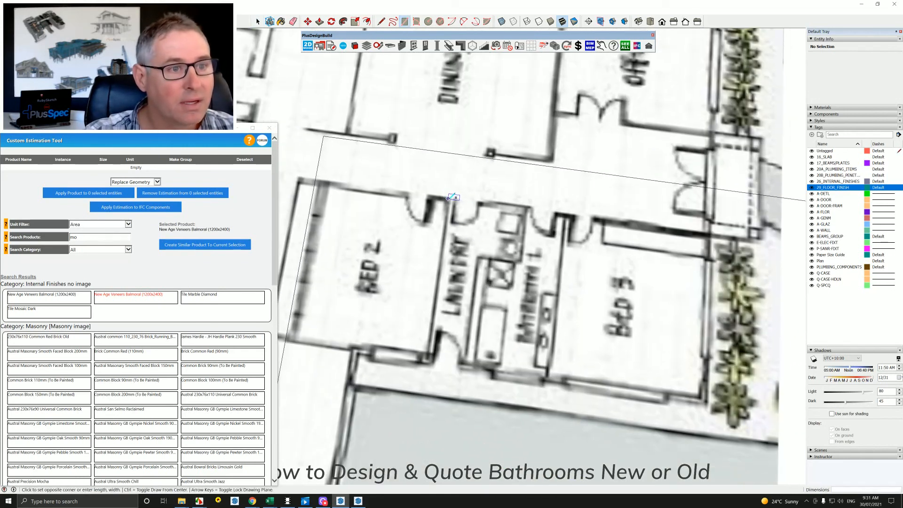
left_click(548, 385)
key("space")
Extrude the laundry and bathroom rectangle upward to form room walls and delete the top face.
left_click(524, 360)
key("p")
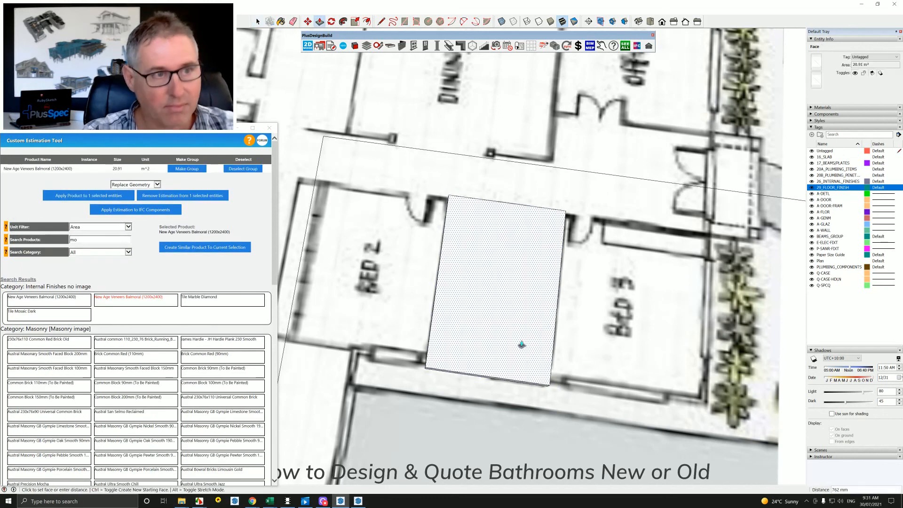
left_click(522, 345)
left_click(518, 302)
key("space")
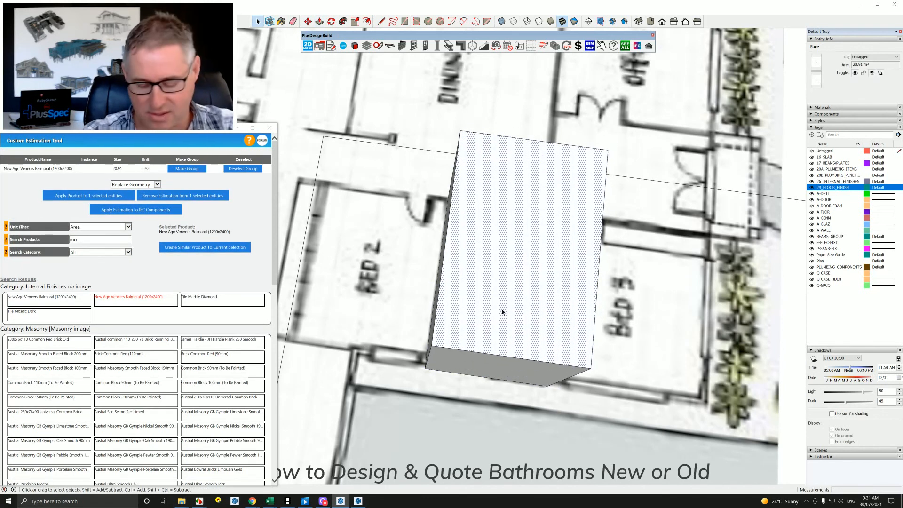
key("Delete")
Apply the first New Age Veneers Balmoral (1200x2400) product to two walls of the room on the hand-drawn plan.
middle_click_drag(484, 326, 465, 307)
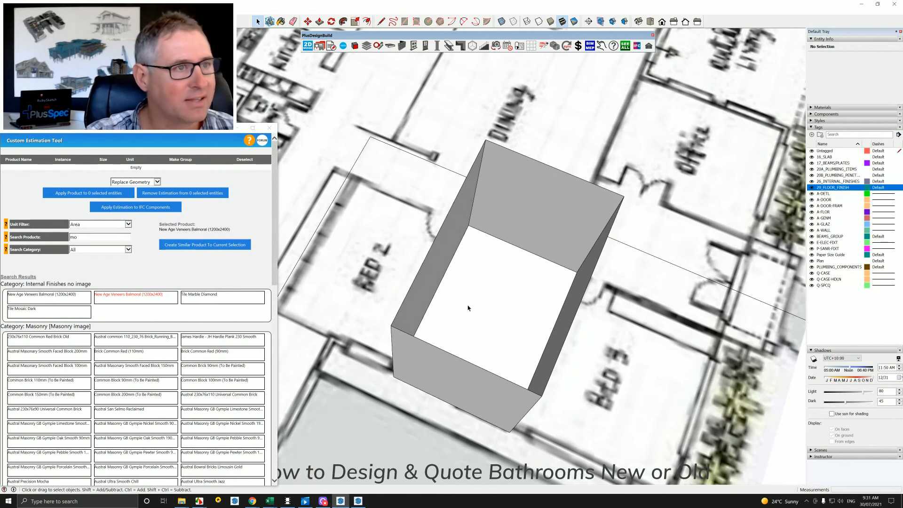
left_click(447, 266)
left_click(500, 234, "shift")
scroll(484, 288, "down", 3)
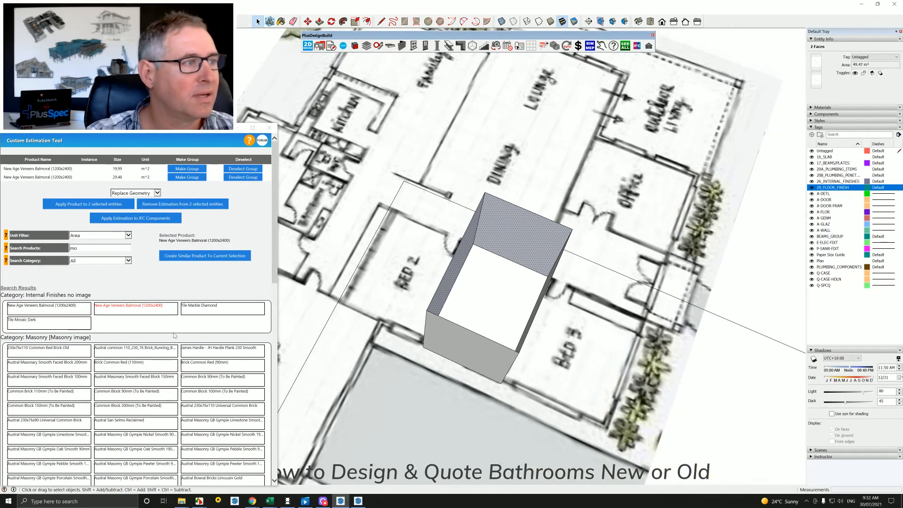
left_click(69, 311)
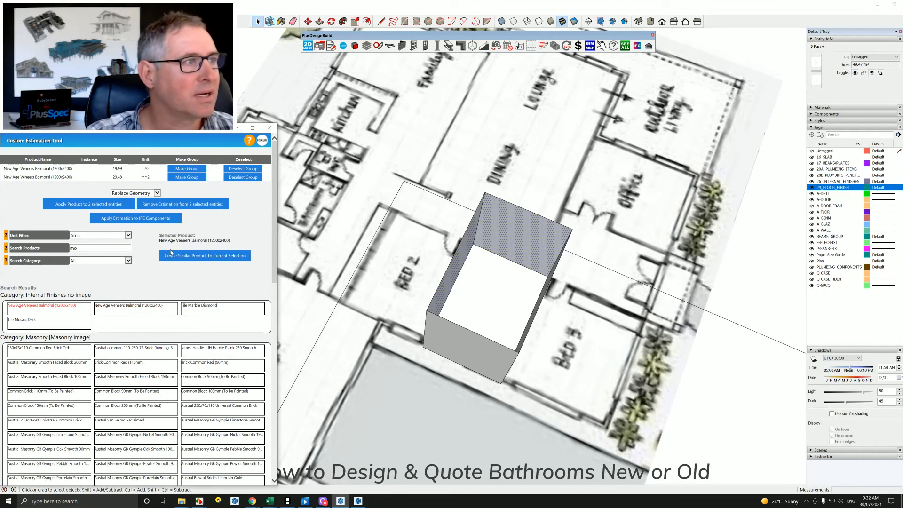
left_click(114, 204)
middle_click_drag(451, 325, 441, 337)
Copy the complete modelled bathroom about 46 m across onto the hand-drawn floor plan, beside Bed 1.
scroll(442, 341, "down", 10)
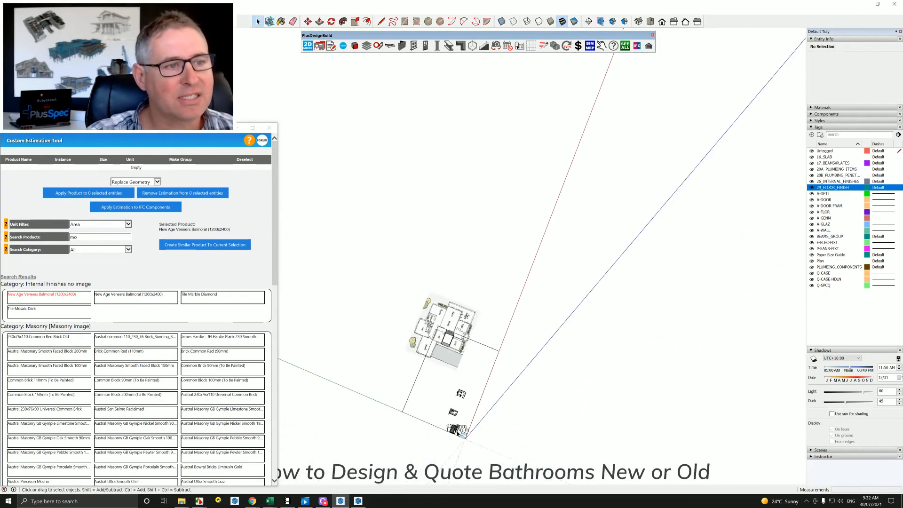
scroll(448, 437, "up", 10)
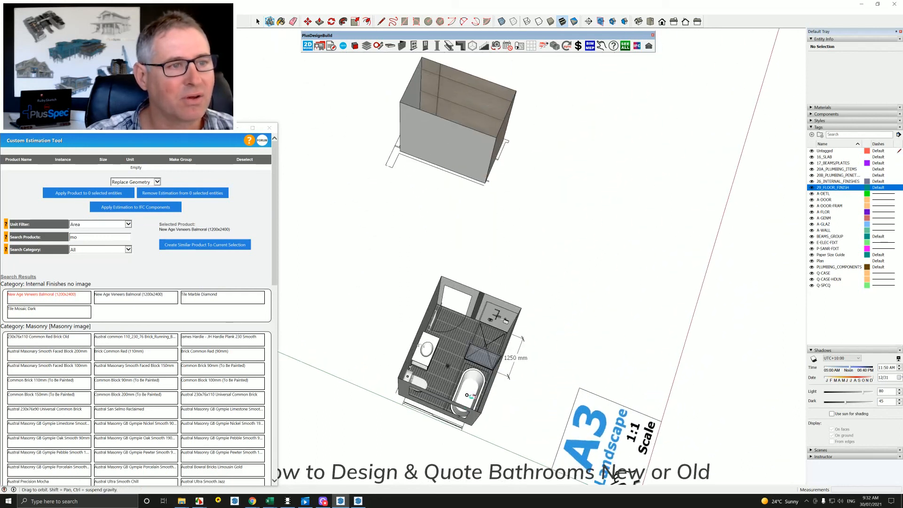
middle_click_drag(653, 291, 680, 268)
left_click_drag(405, 169, 591, 405)
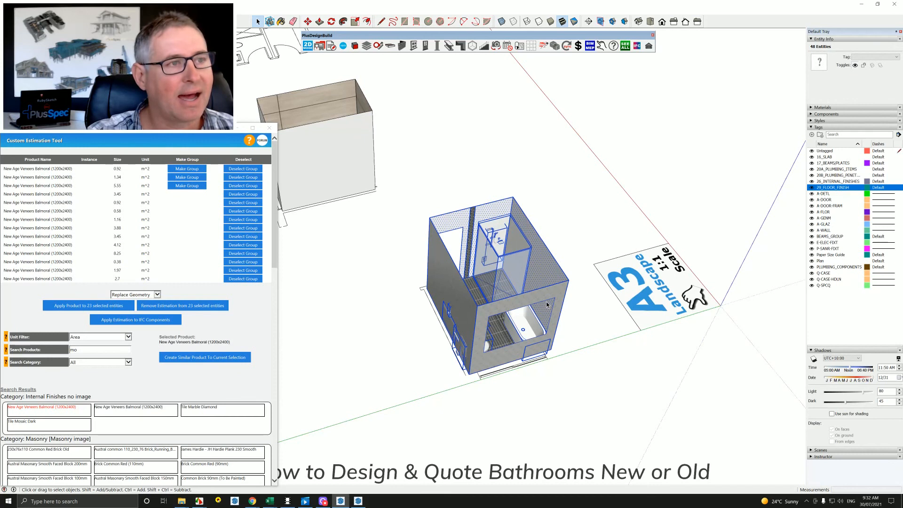
scroll(547, 304, "down", 5)
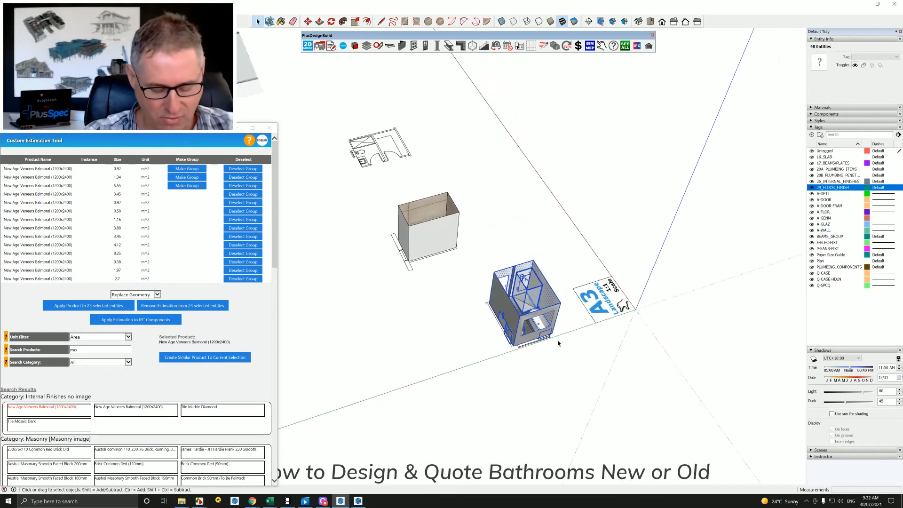
key("m")
scroll(555, 336, "down", 5)
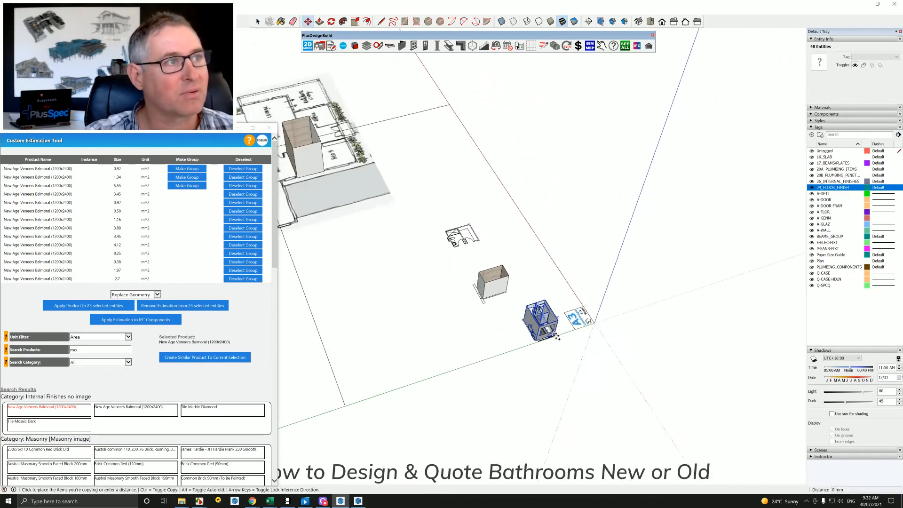
mouse_move(555, 334)
middle_mouse_down()
mouse_move(433, 268)
mouse_move(748, 406)
middle_mouse_up()
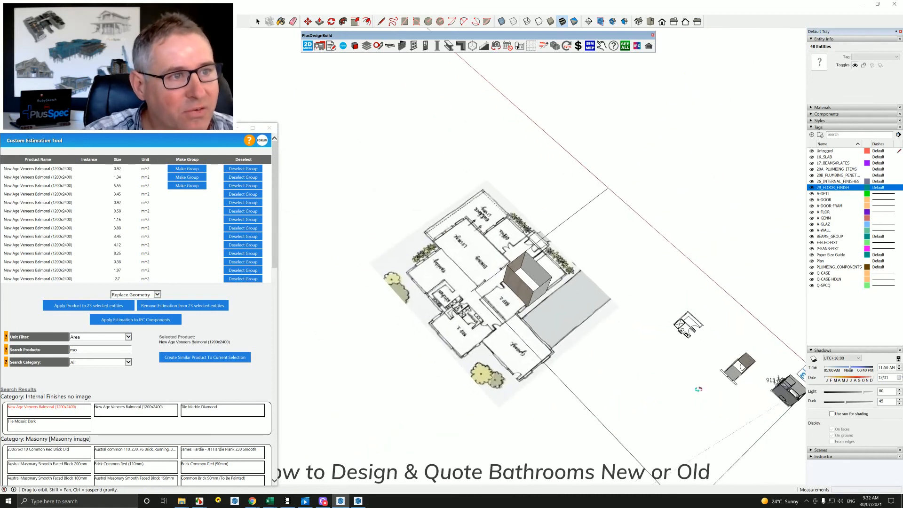
scroll(480, 331, "up", 3)
scroll(481, 332, "up", 3)
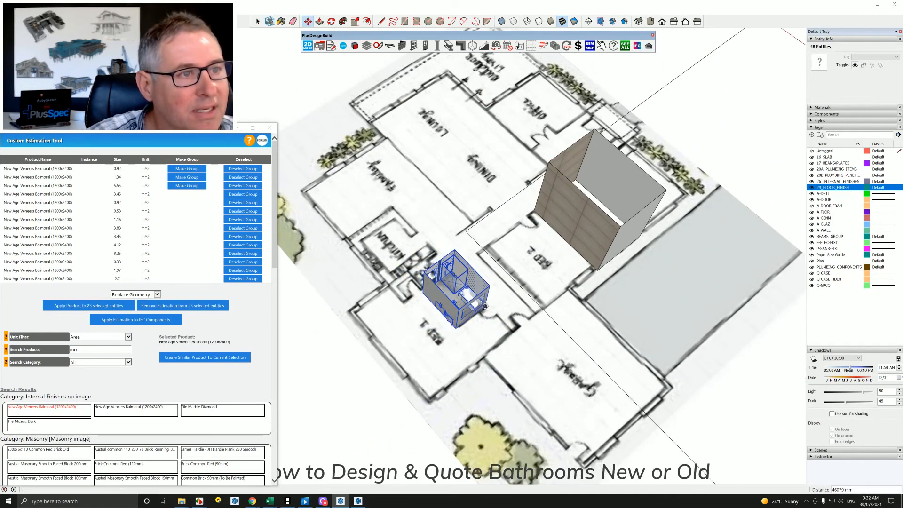
left_click(476, 299)
Generate the takeoff summary page for the whole model, including the copied bathroom.
scroll(468, 301, "up", 5)
scroll(461, 303, "down", 10)
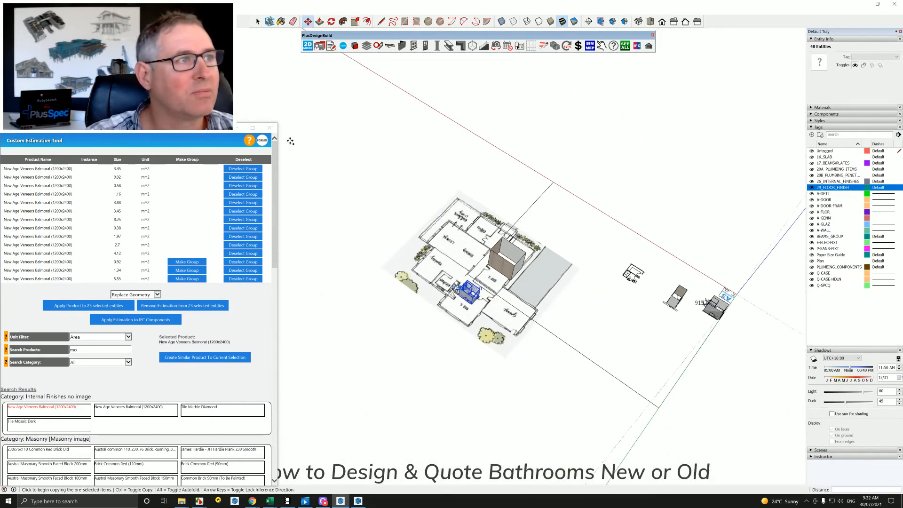
left_click(331, 46)
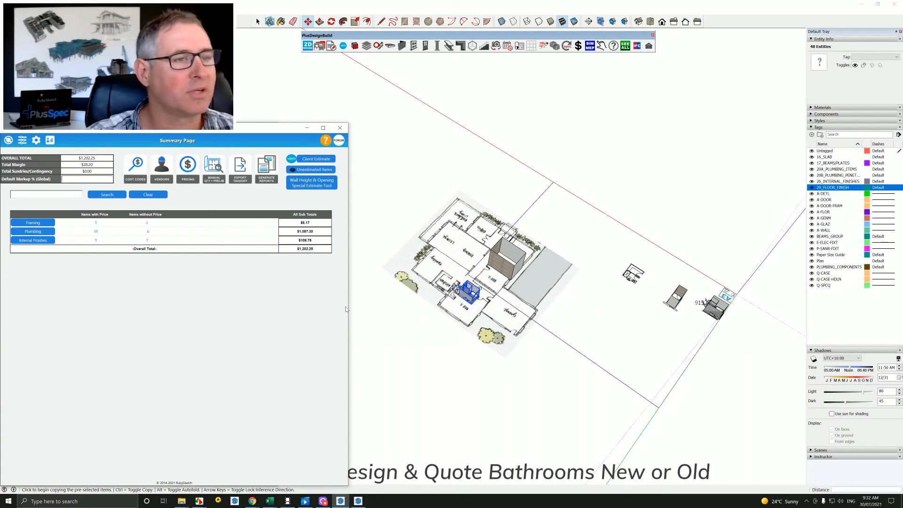
Examine the copied bathroom's shower, bath, tiled walls and vanity up close from several sides.
scroll(481, 298, "up", 10)
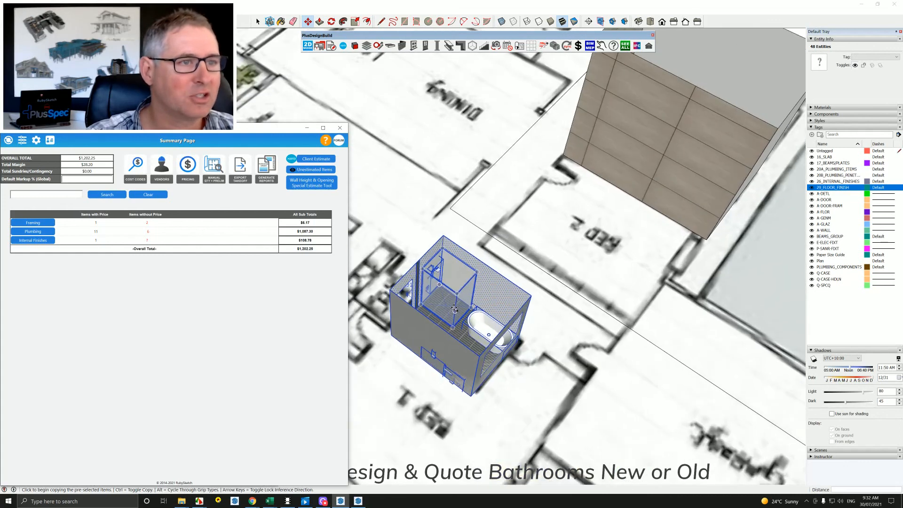
scroll(455, 308, "up", 4)
middle_click_drag(455, 308, 489, 335, "shift")
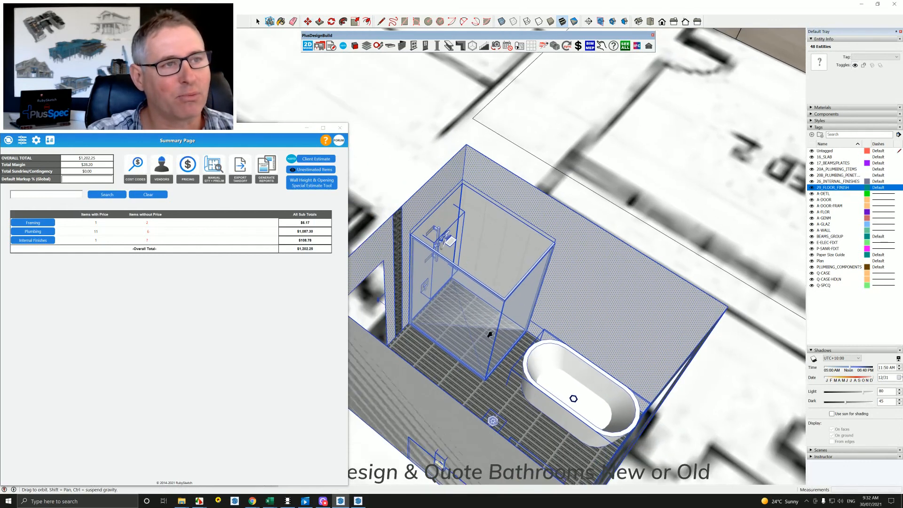
middle_click_drag(529, 272, 564, 216)
scroll(494, 235, "up", 1)
key("space")
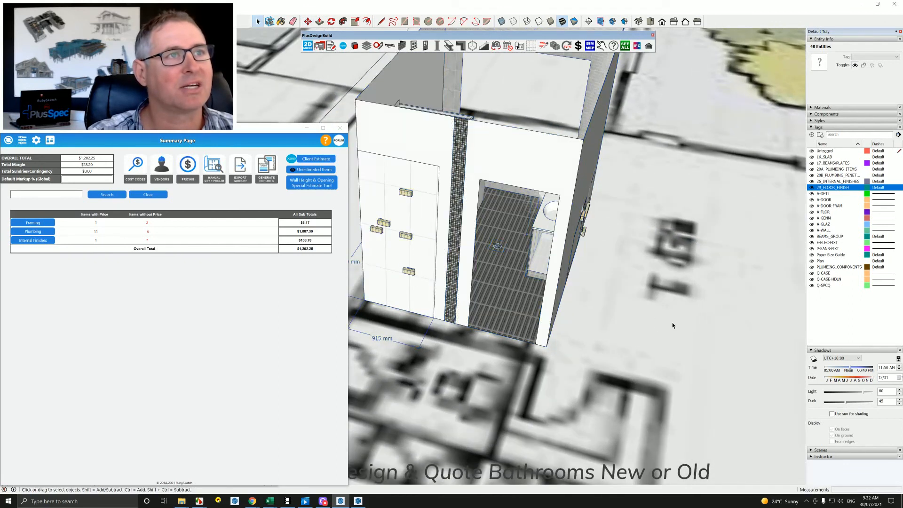
left_click(673, 323)
scroll(512, 245, "up", 2)
mouse_move(514, 243)
middle_mouse_down()
mouse_move(524, 198)
mouse_move(576, 123)
middle_mouse_up()
scroll(552, 177, "up", 5)
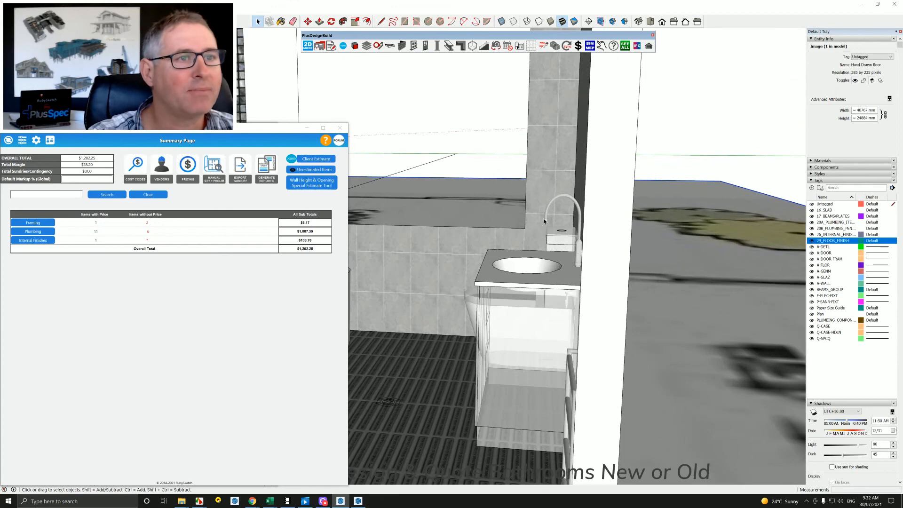
mouse_move(534, 247)
middle_mouse_down()
mouse_move(531, 227)
mouse_move(556, 234)
middle_mouse_up()
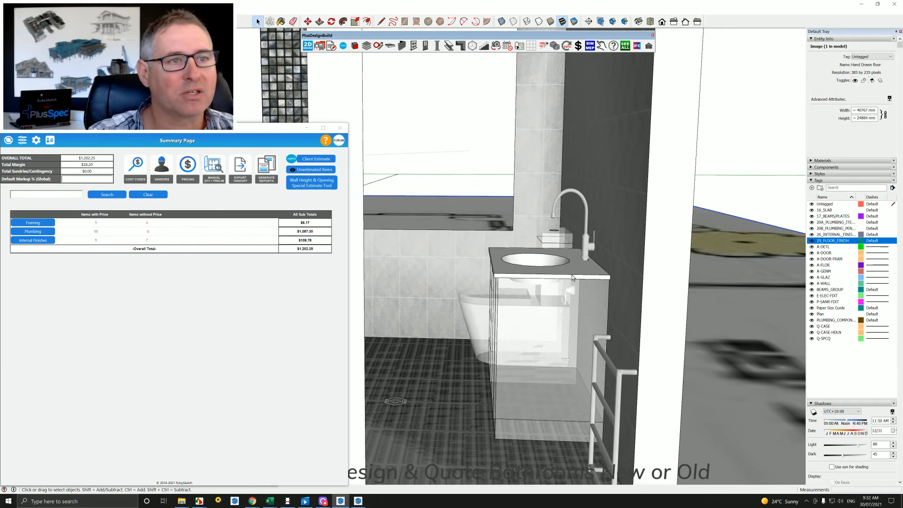
Select the vanity and its basin tap and run a takeoff of only that selection.
left_click(572, 277)
left_click(585, 248, "shift")
right_click(585, 248)
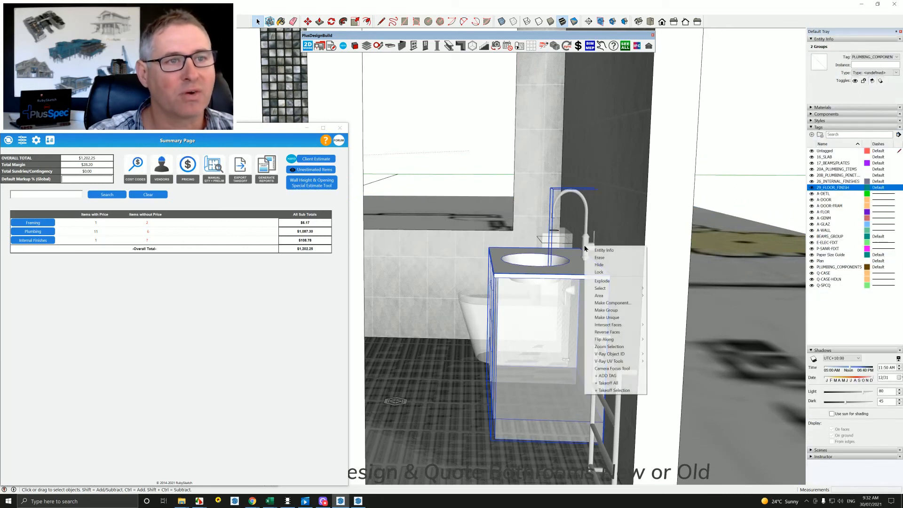
left_click(611, 390)
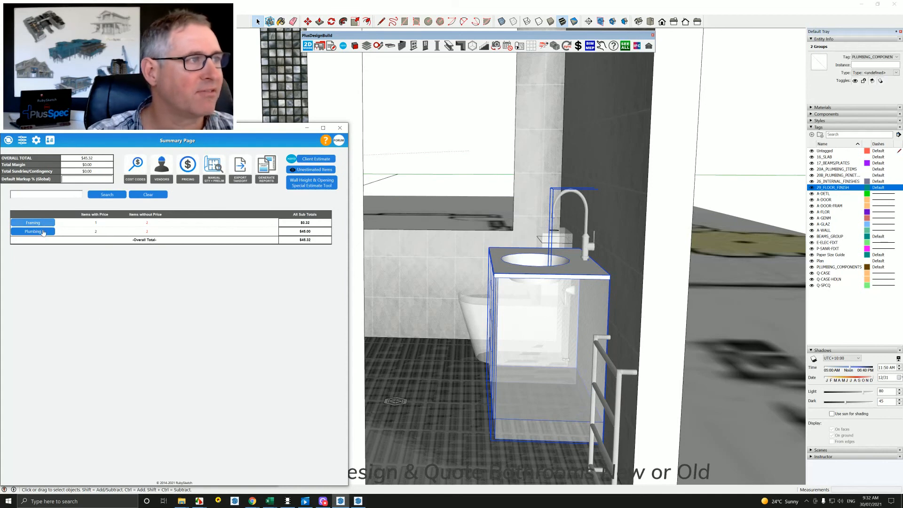
mouse_move(605, 251)
middle_mouse_down()
mouse_move(560, 260)
mouse_move(587, 264)
mouse_move(572, 284)
mouse_move(591, 299)
mouse_move(637, 302)
mouse_move(491, 301)
middle_mouse_up()
scroll(637, 302, "down", 10)
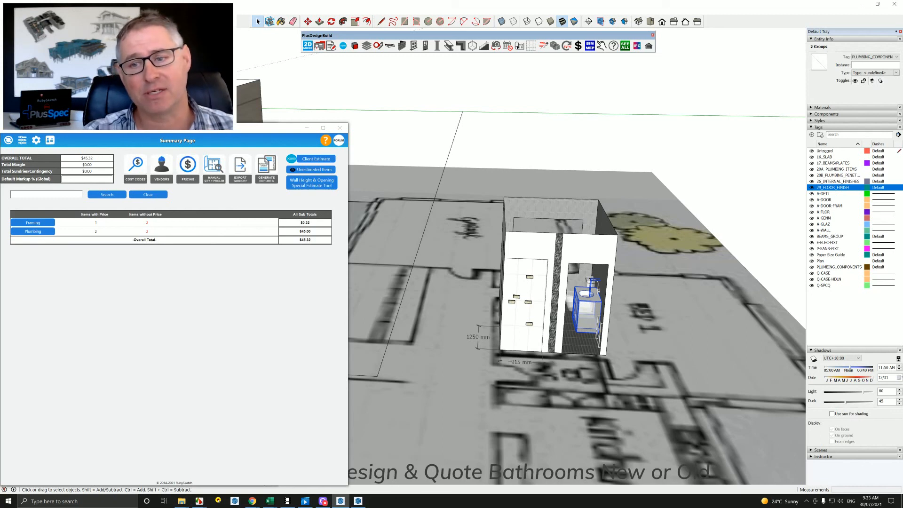
left_click(323, 501)
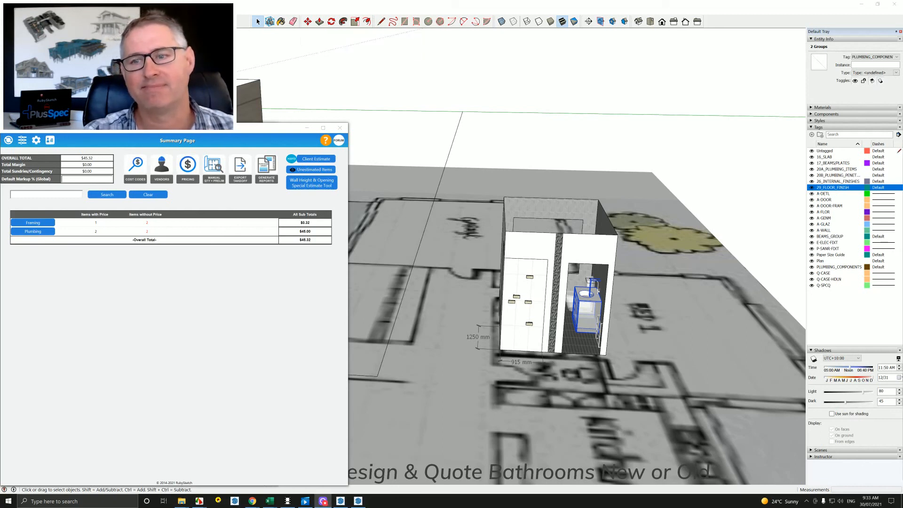